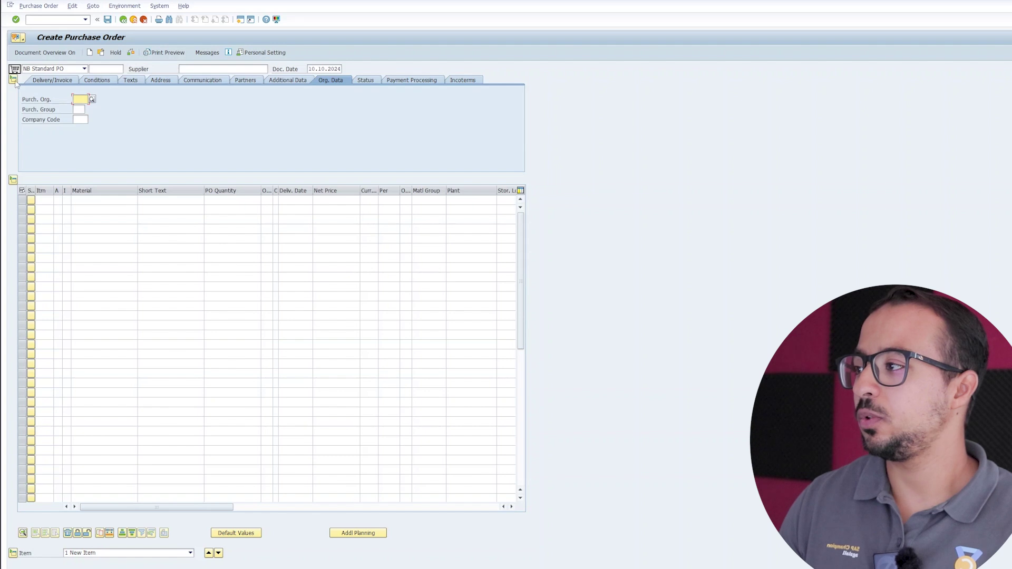
Set the order type to Stock Transp. Order and enter AG10 as the supplying plant
left_click(67, 70)
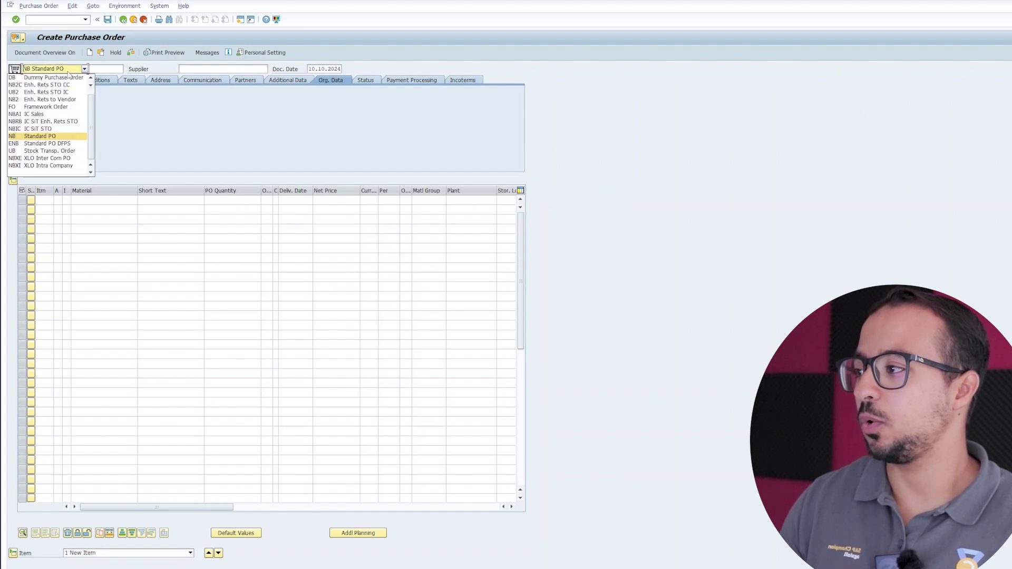
left_click(31, 151)
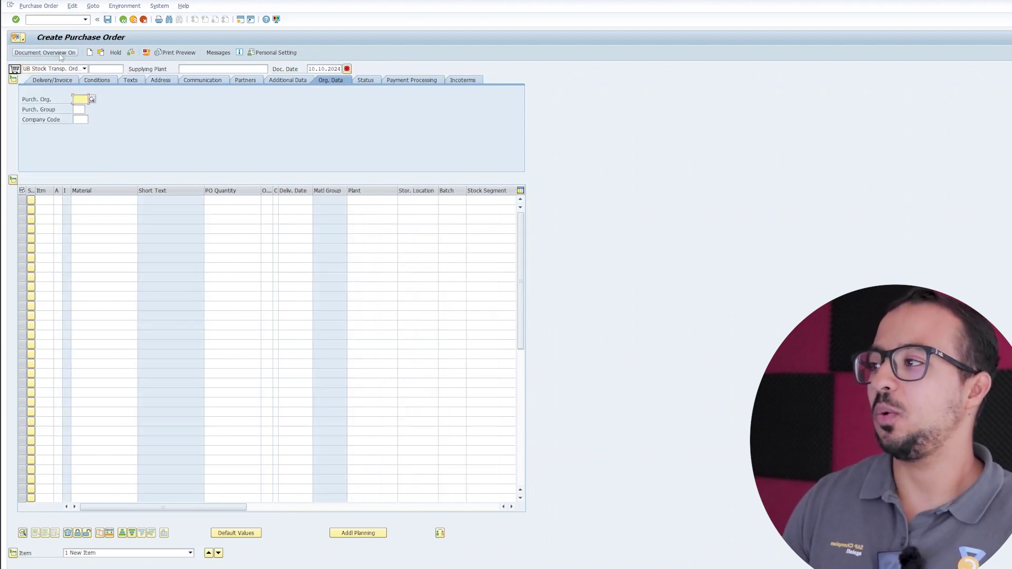
left_click(202, 68)
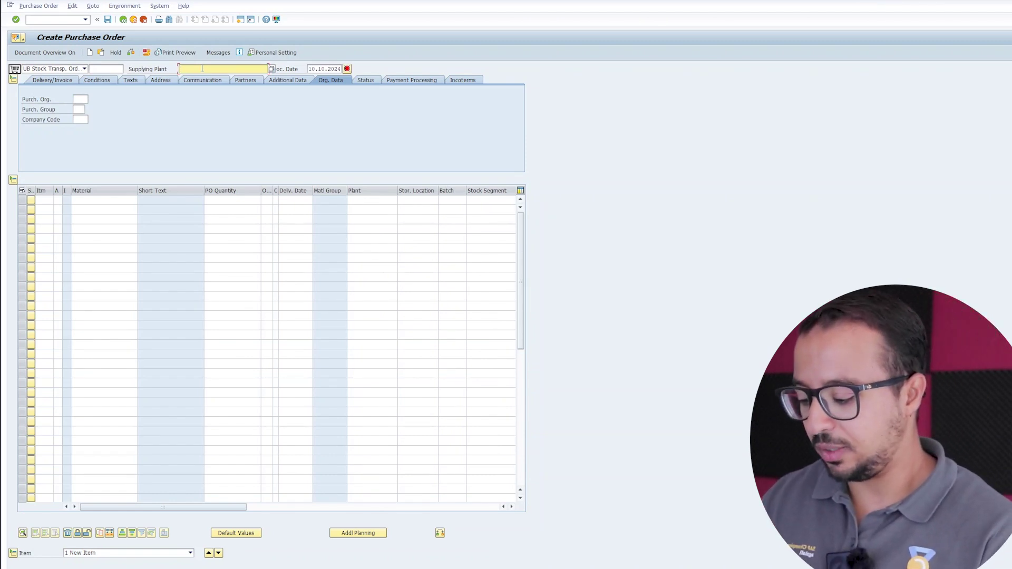
type("AG10")
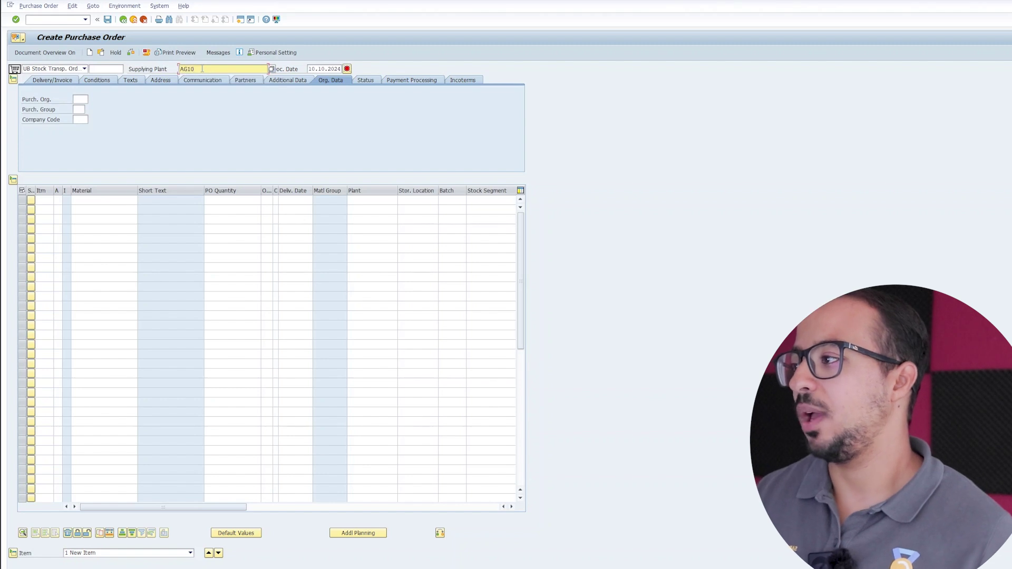
key("Return")
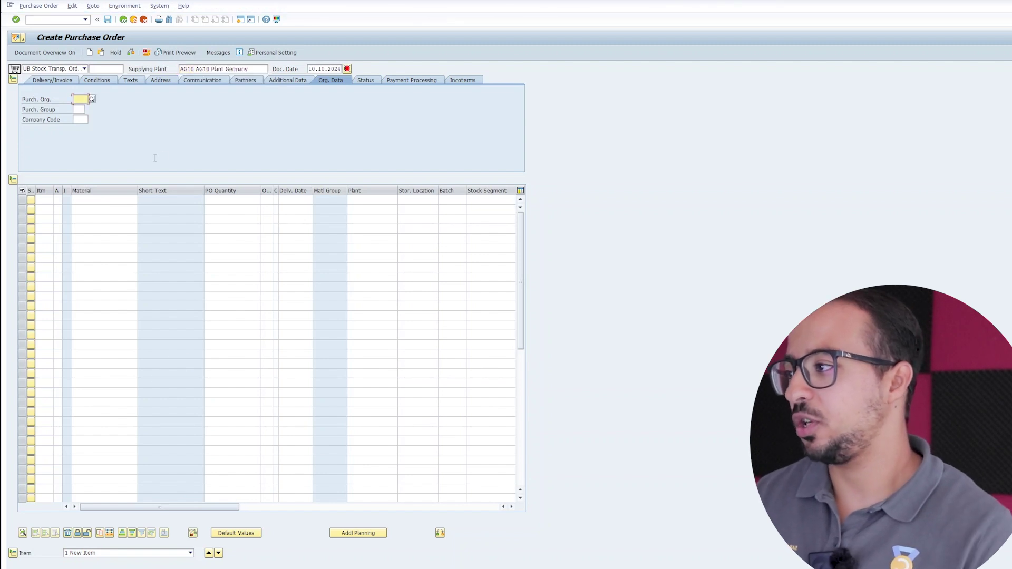
Fill in the organizational data with purchasing organization AG10, purchasing group 001 and company code AG10
type("AG10")
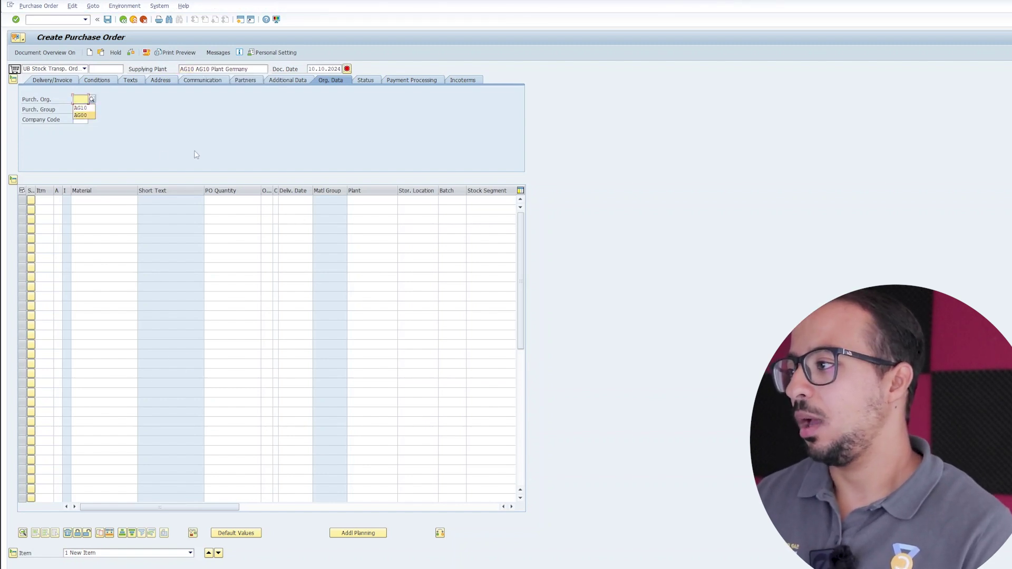
key("Return")
type("001")
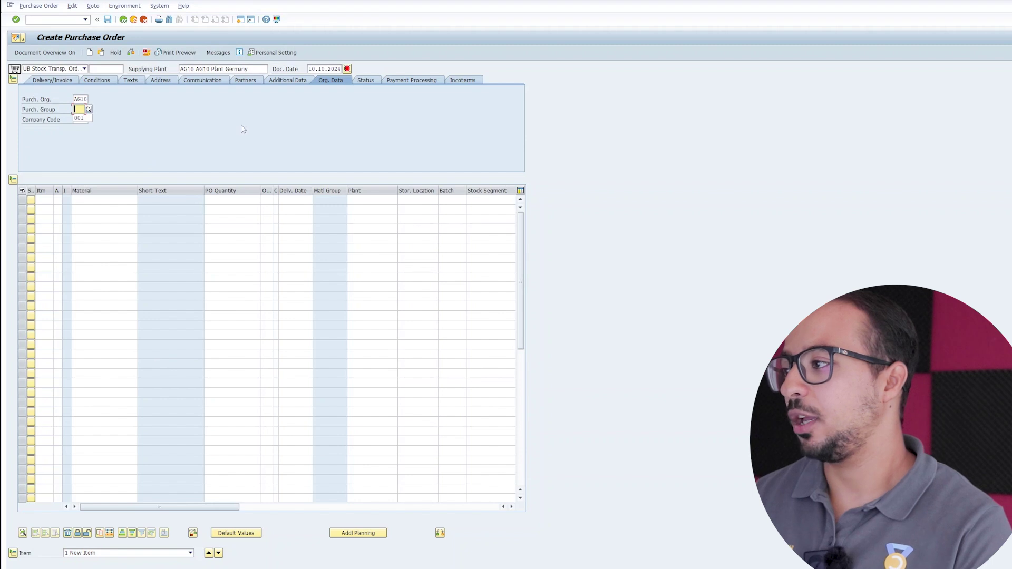
key("Return")
key("BackSpace")
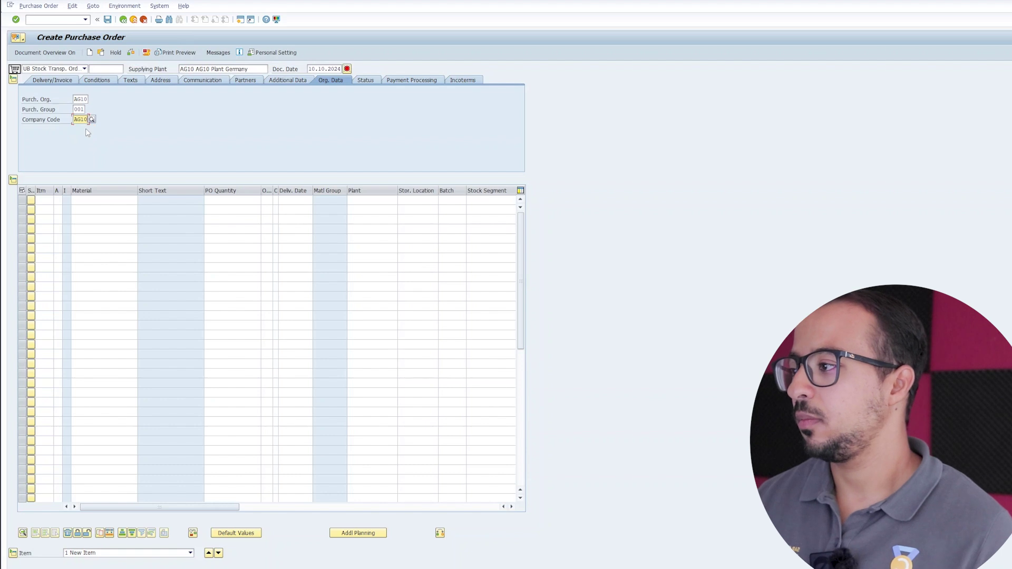
key("Return")
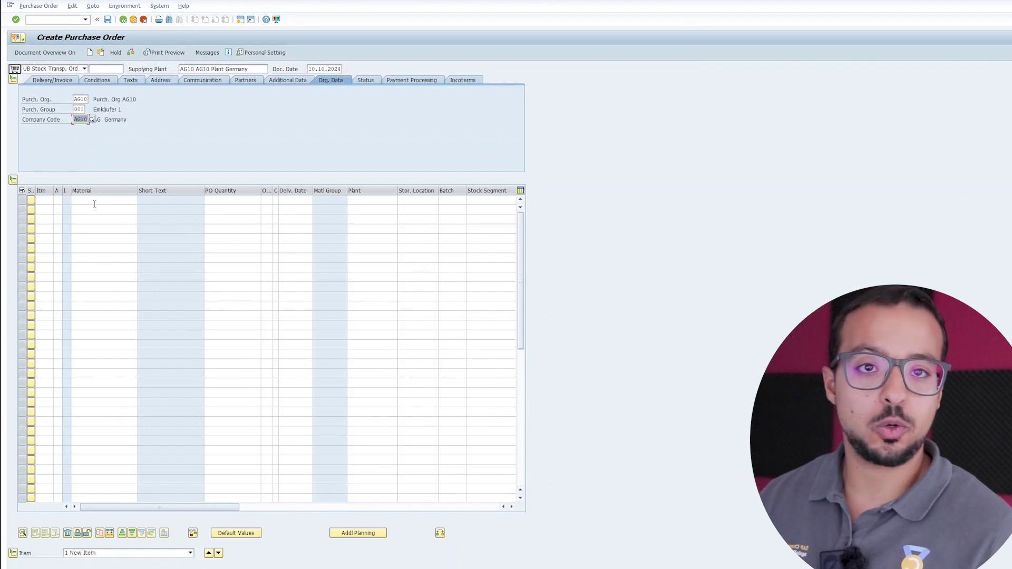
Add material DESKM1 as the first item of the purchase order
left_click(95, 200)
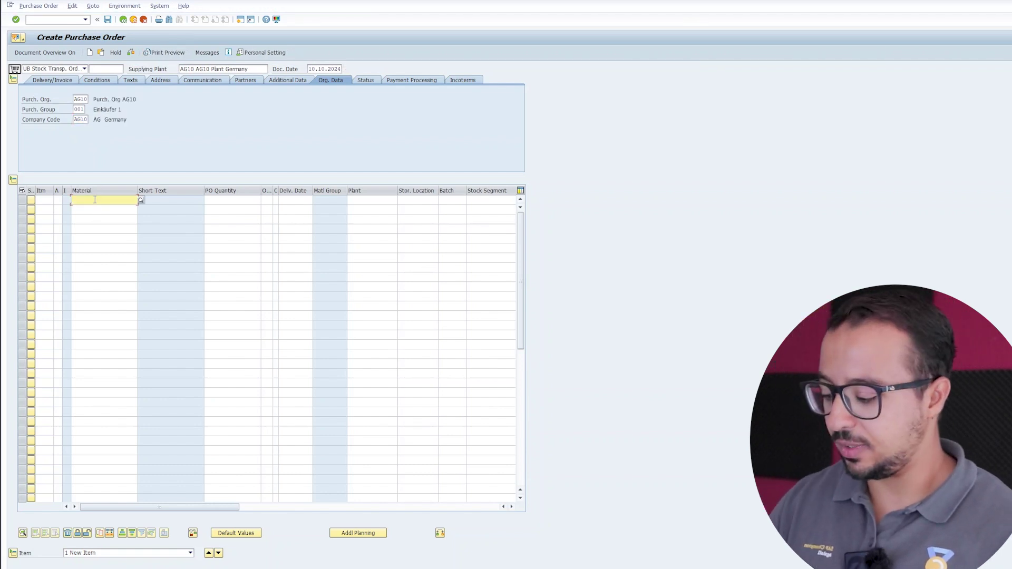
type("DE")
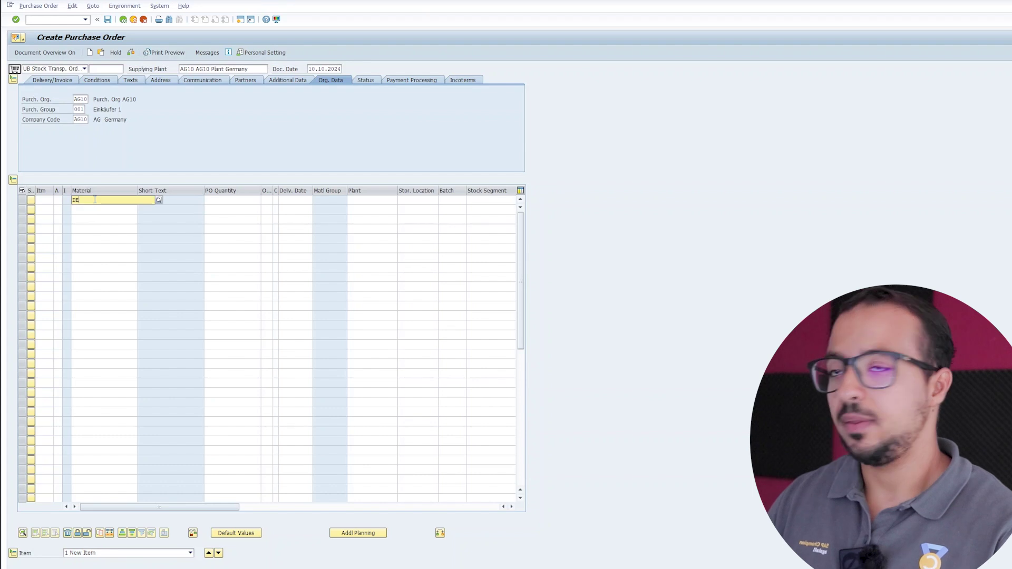
type("SKM1")
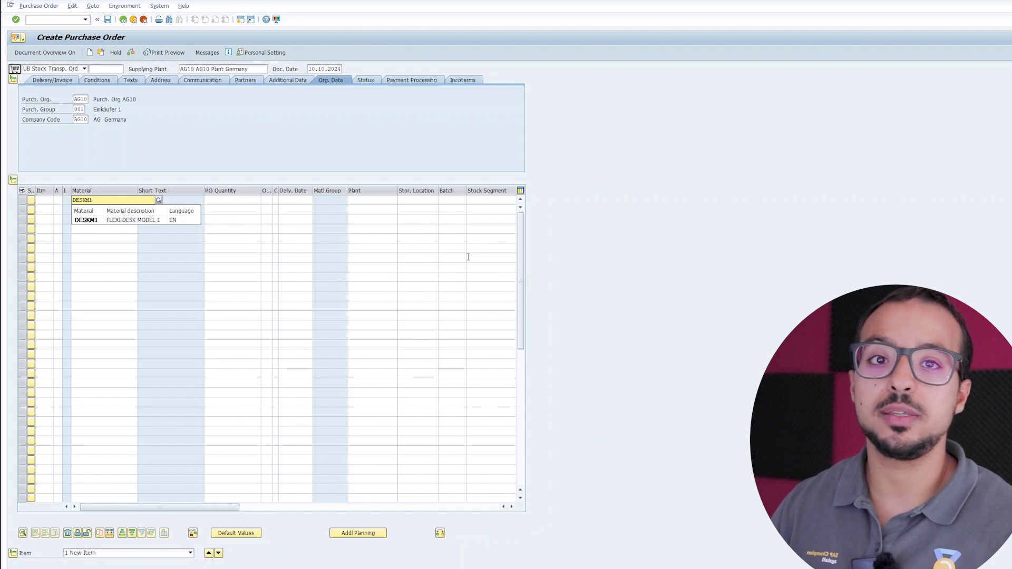
left_click(80, 222)
key("Return")
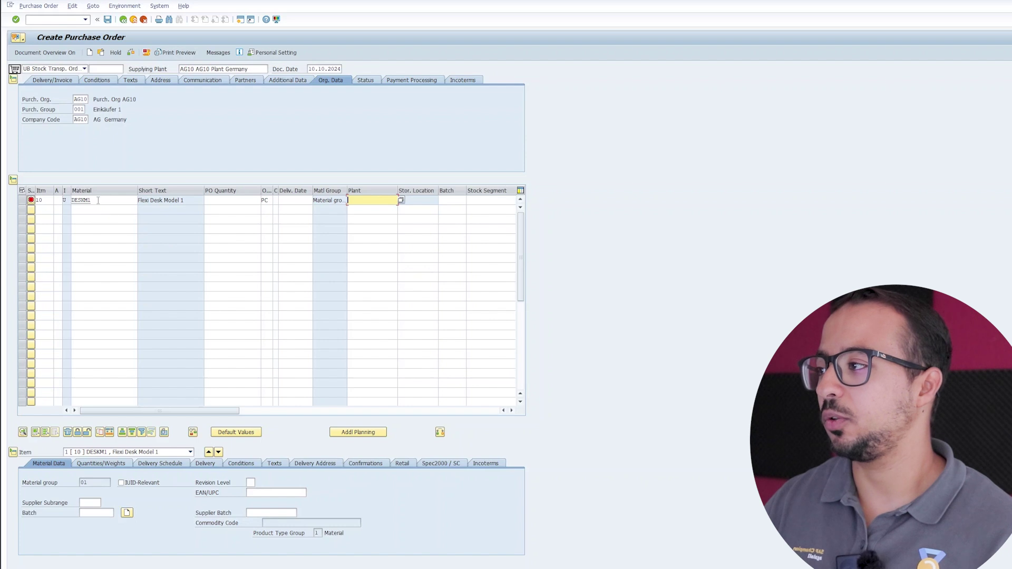
Open transaction MM03 in a new session and call up material DESKM1
left_click(58, 20)
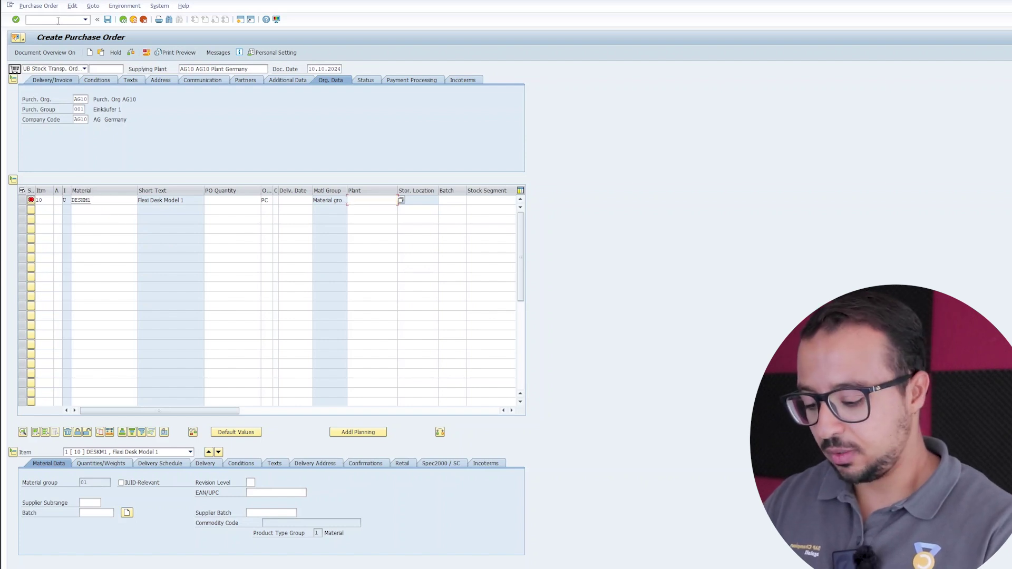
type("/omm0")
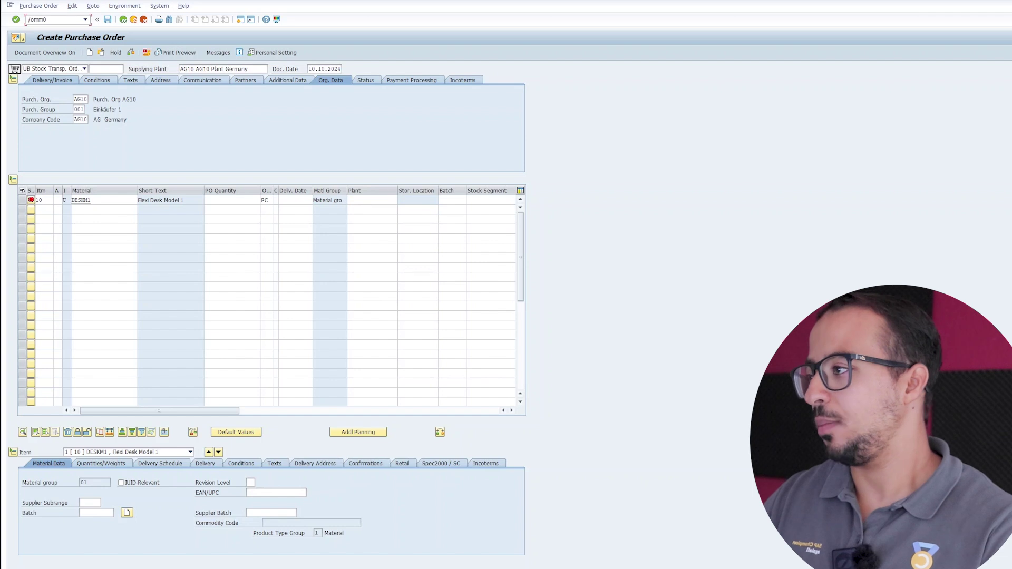
type("3")
key("Return")
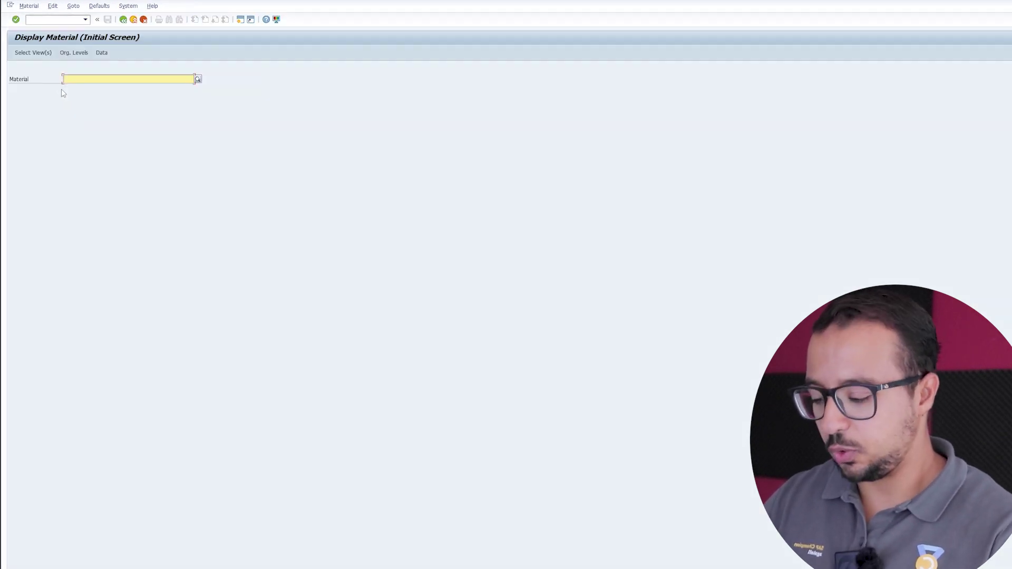
type("TG11")
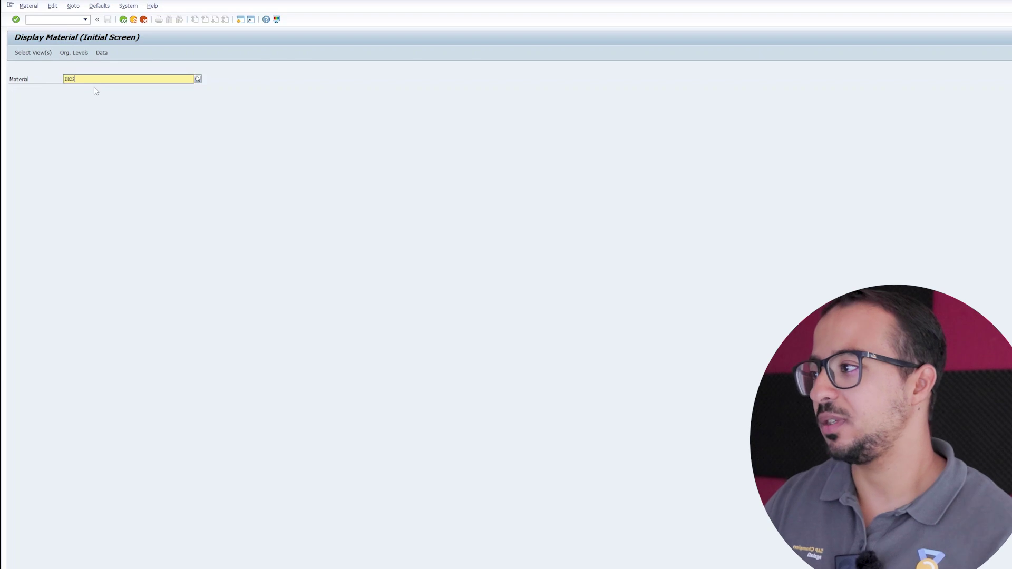
key("Return")
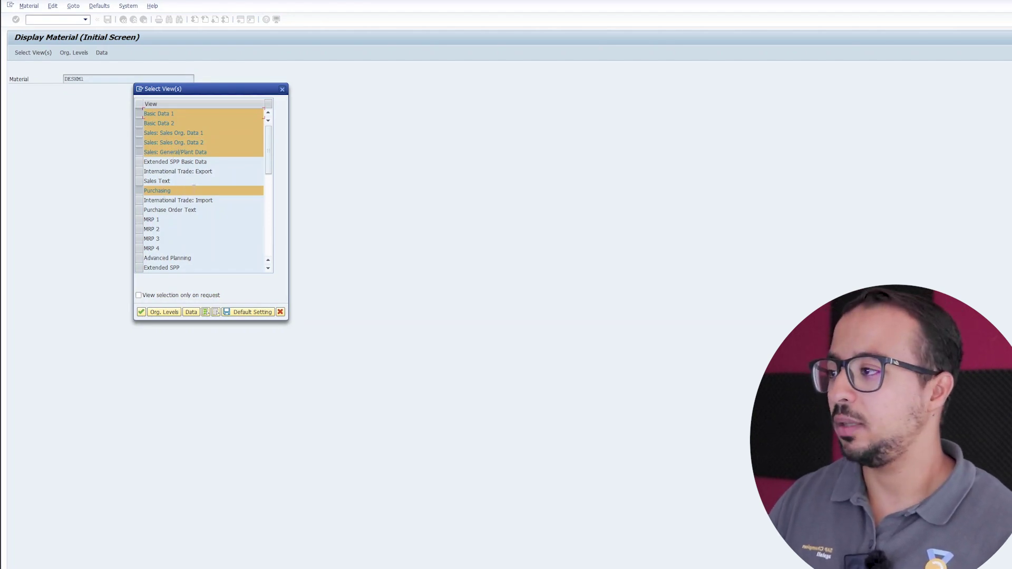
Accept the preselected views and display the material for plant AG10, storage location G01A, sales organization AG10 and distribution channel 10
scroll(231, 251, "down", 5)
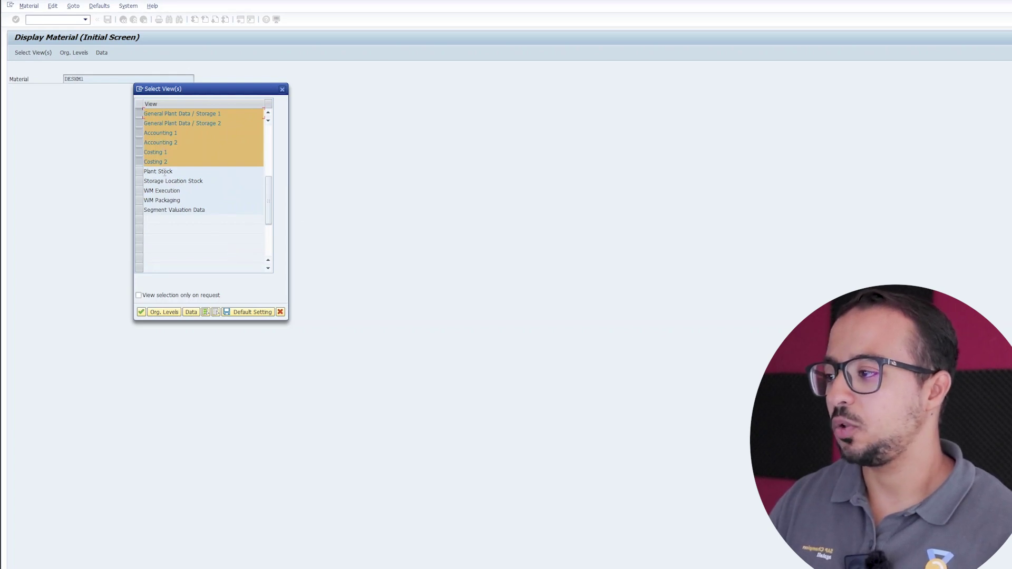
left_click(141, 313)
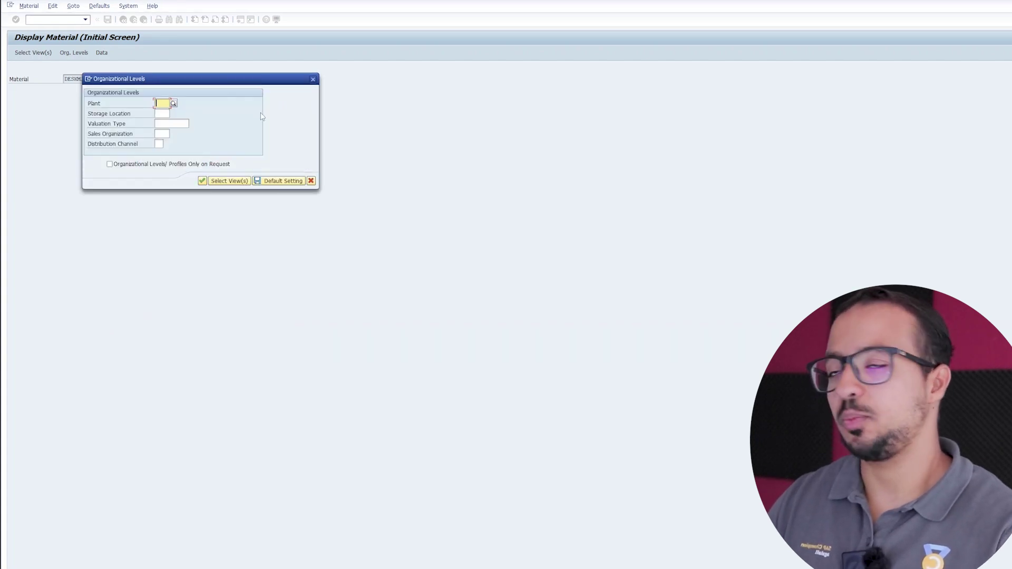
type("AG10")
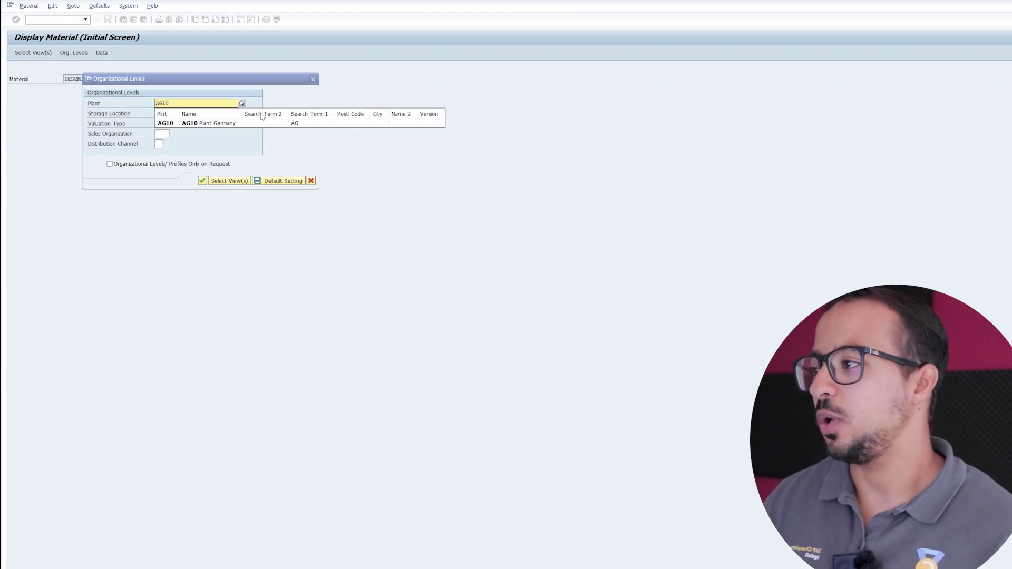
left_click(180, 123)
type("G01A")
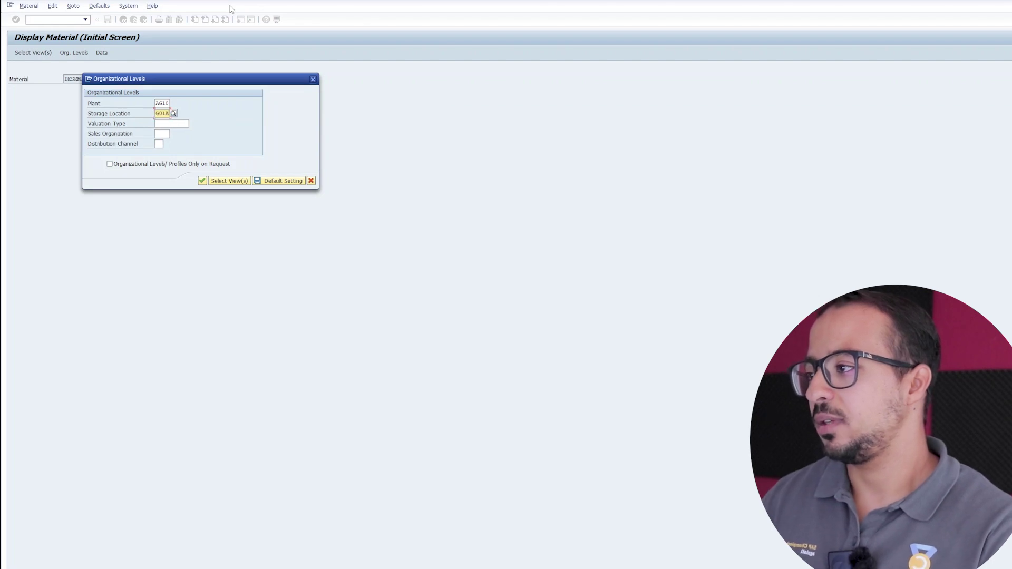
key("Tab")
key("Tab")
type("ag10")
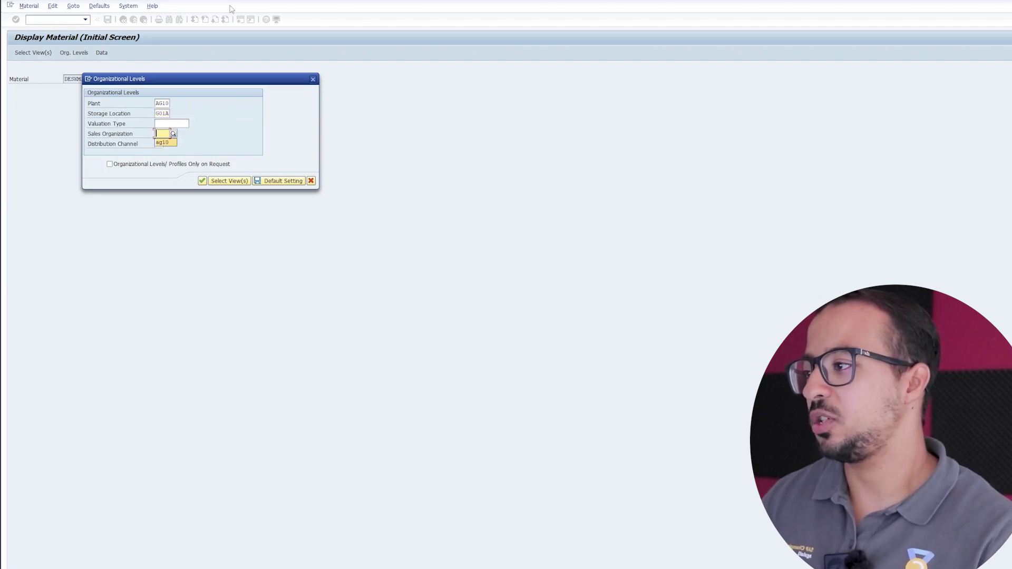
key("Tab")
key("Return")
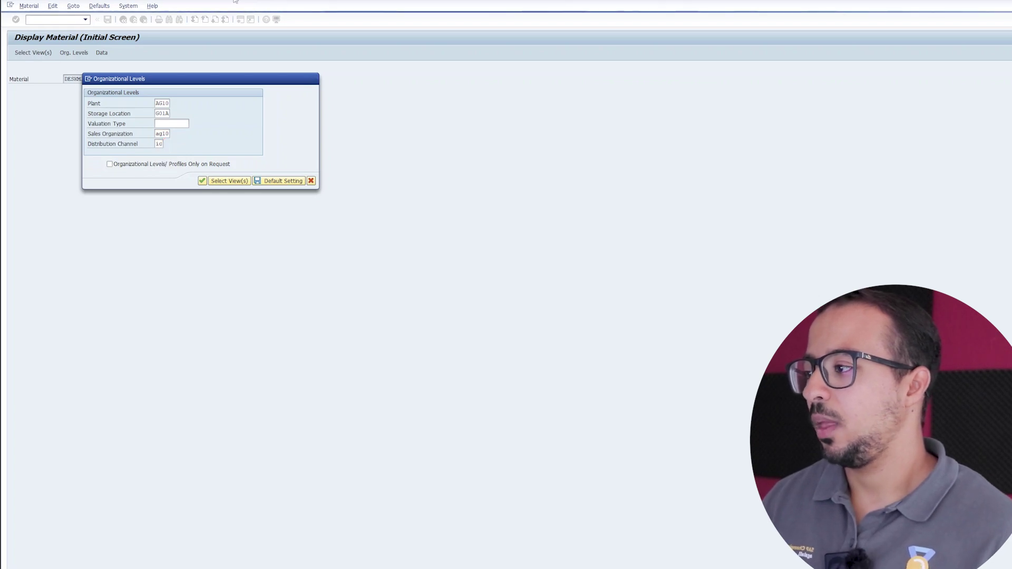
key("Return")
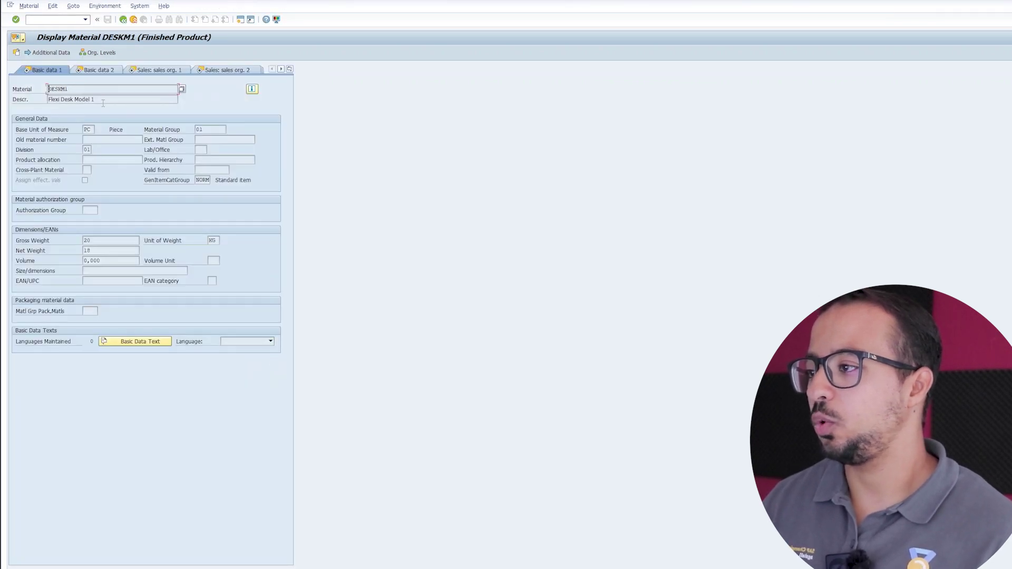
Examine the valuation class and the standard price in the material's Accounting 1 view
left_click(289, 69)
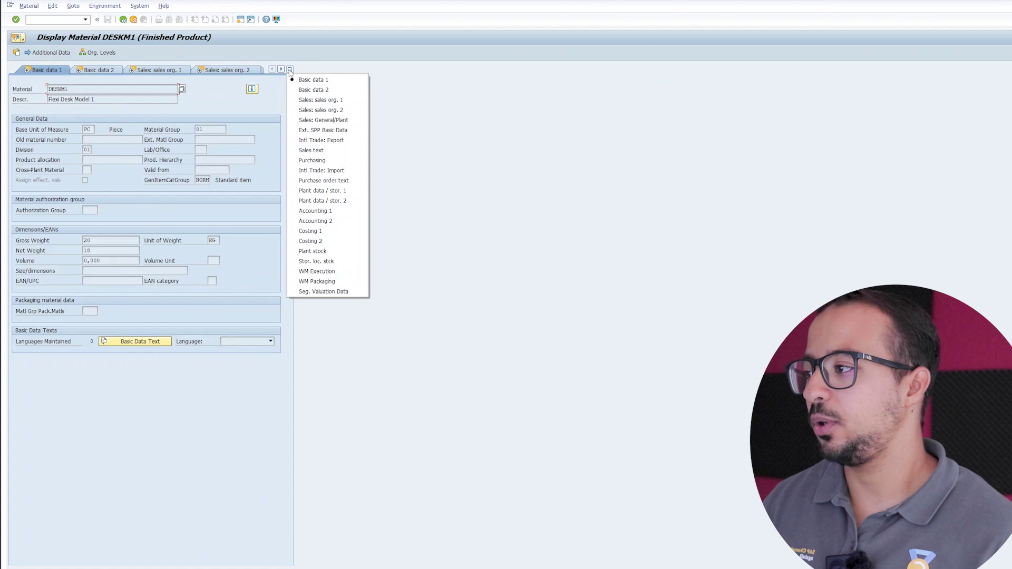
left_click(318, 209)
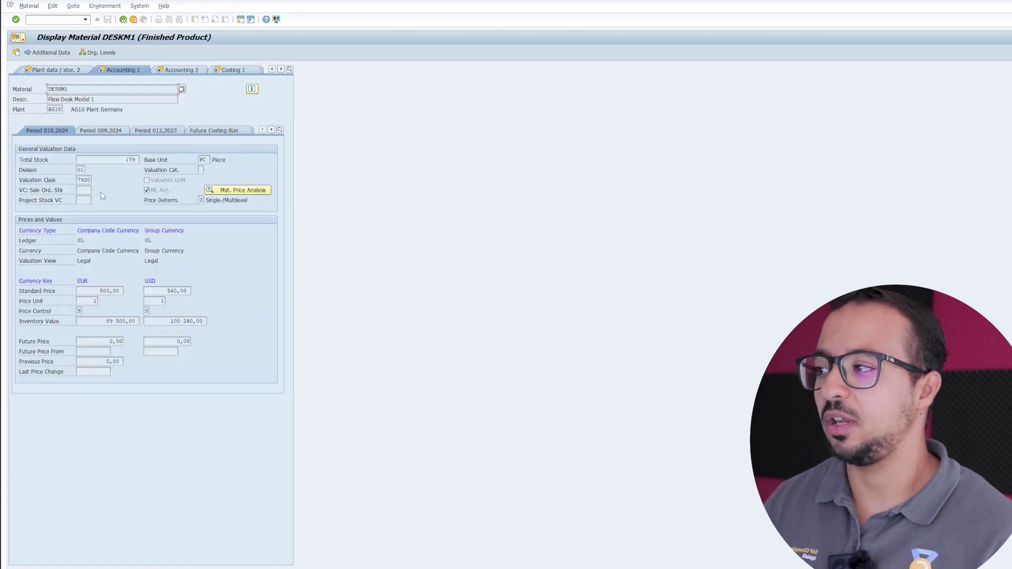
left_click(89, 179)
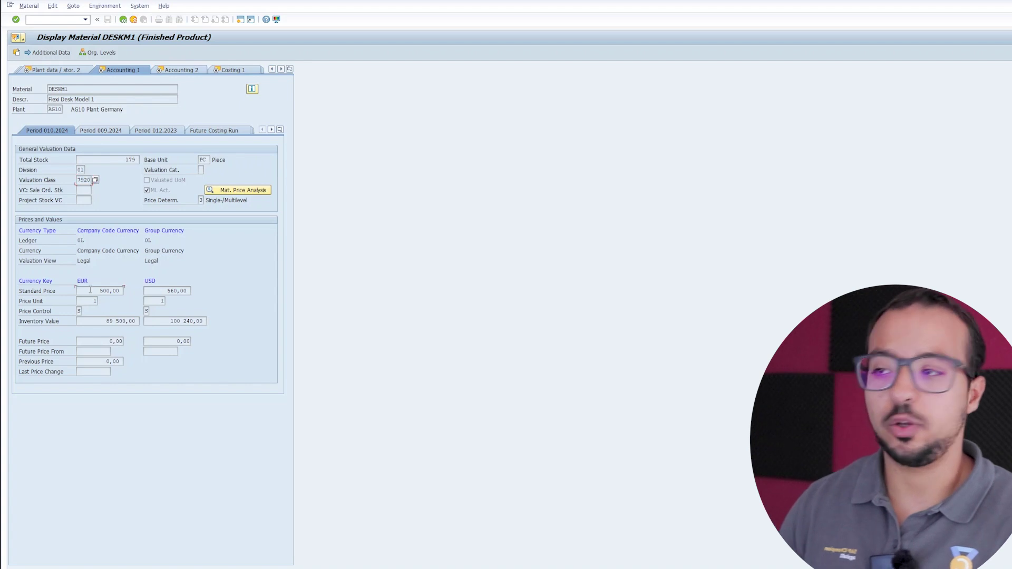
left_click(108, 291)
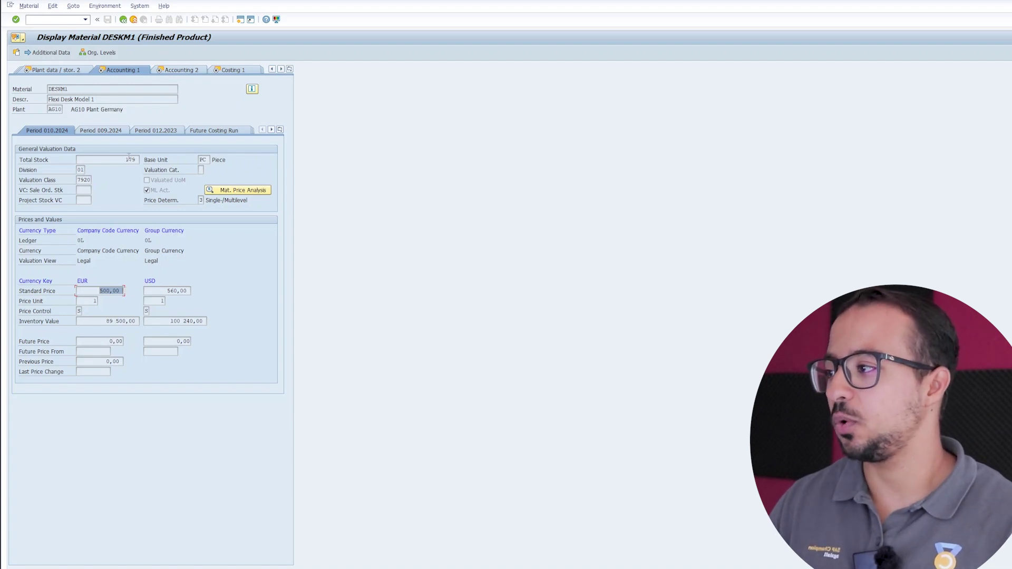
Return to the purchase order session and set item 10's quantity to 1 and its receiving plant to AG11
key("alt+Tab")
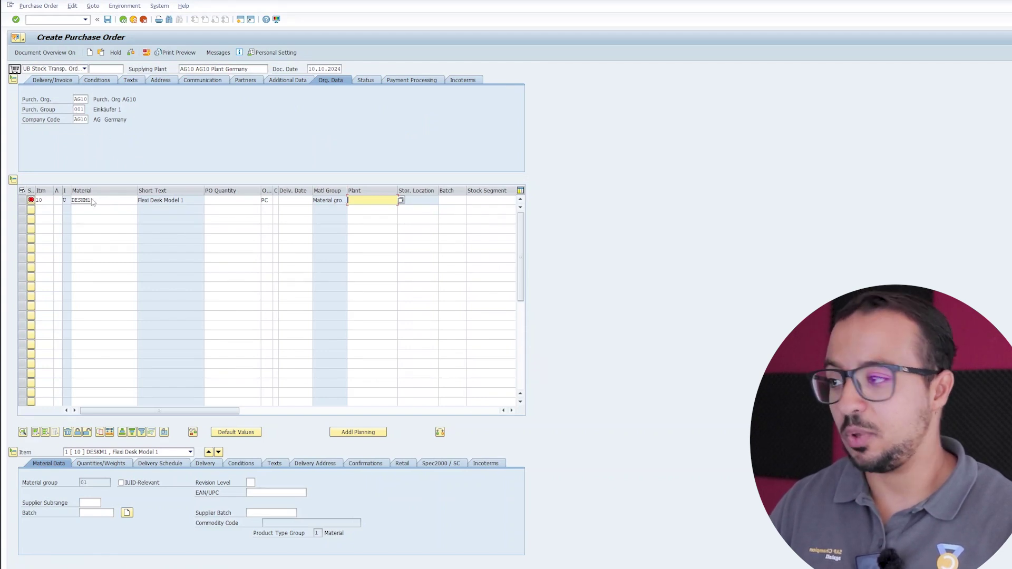
left_click(240, 200)
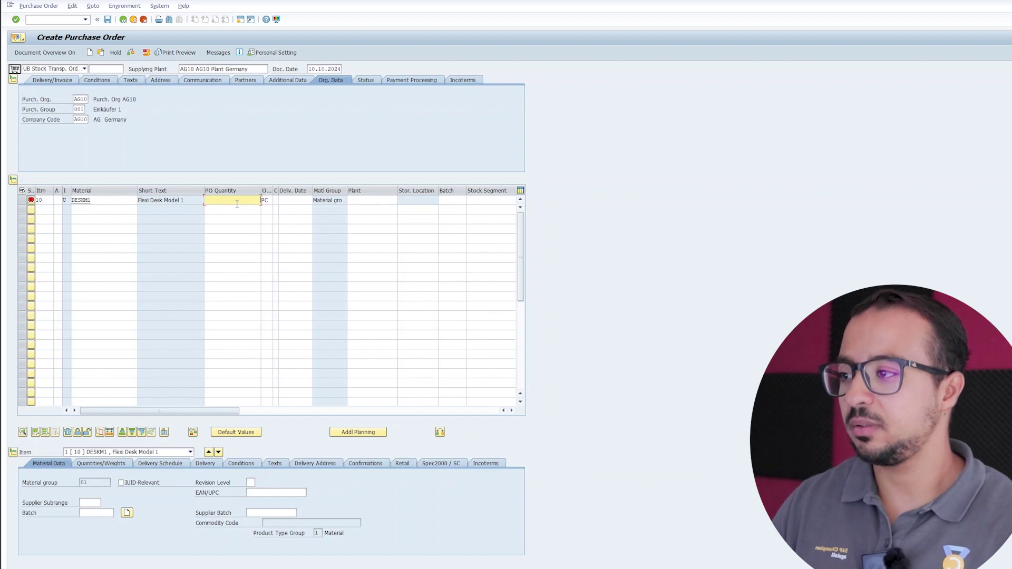
type("1")
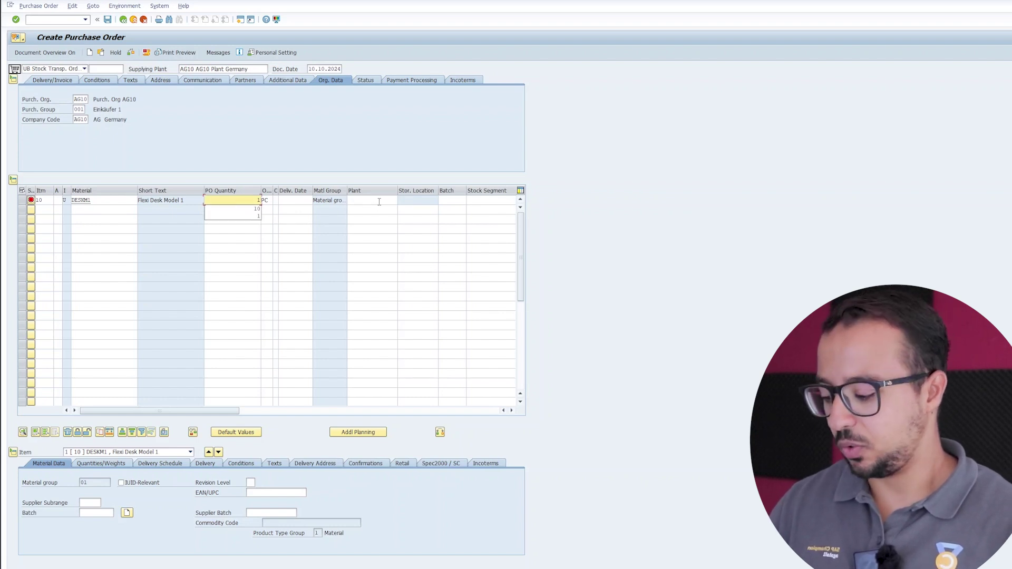
left_click(375, 200)
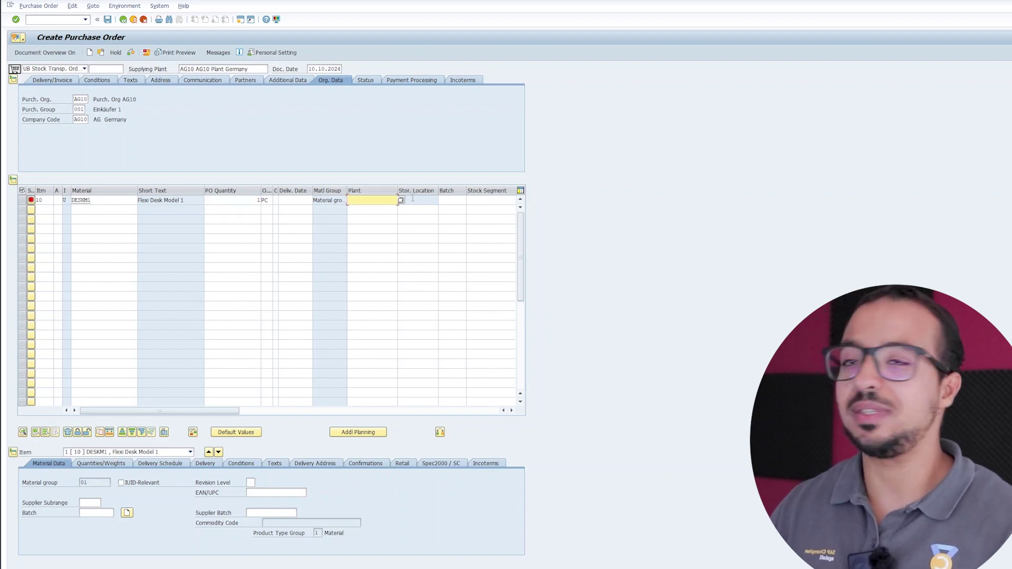
type("AG11")
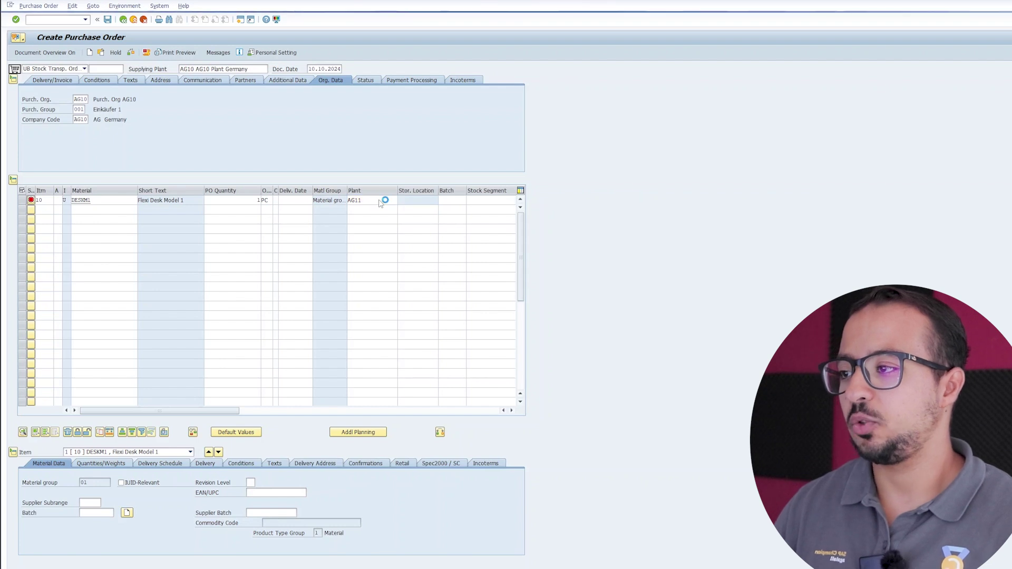
key("Return")
Set item 10's storage location to G01A in the item overview
left_click(431, 203)
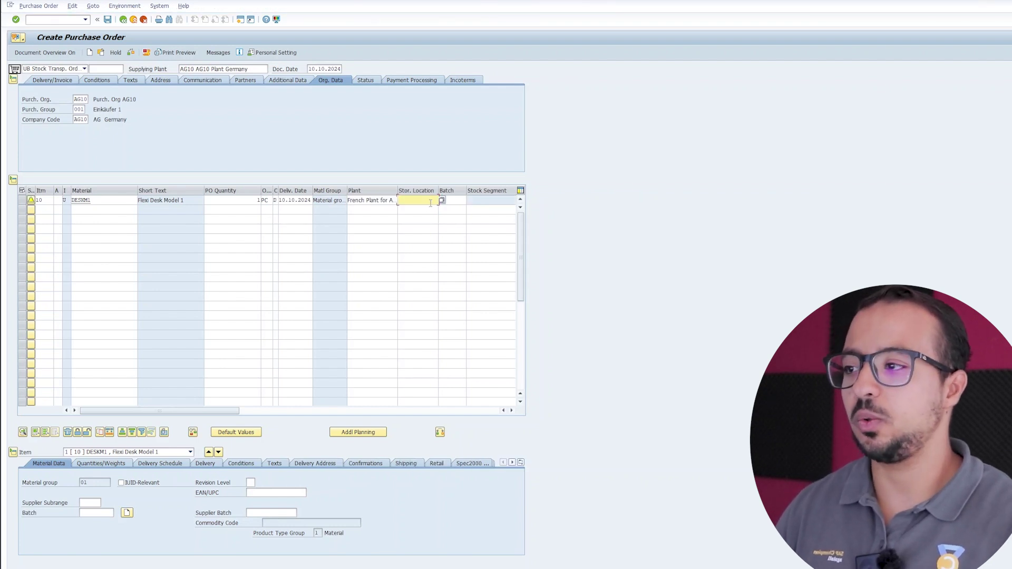
type("G01A")
key("Return")
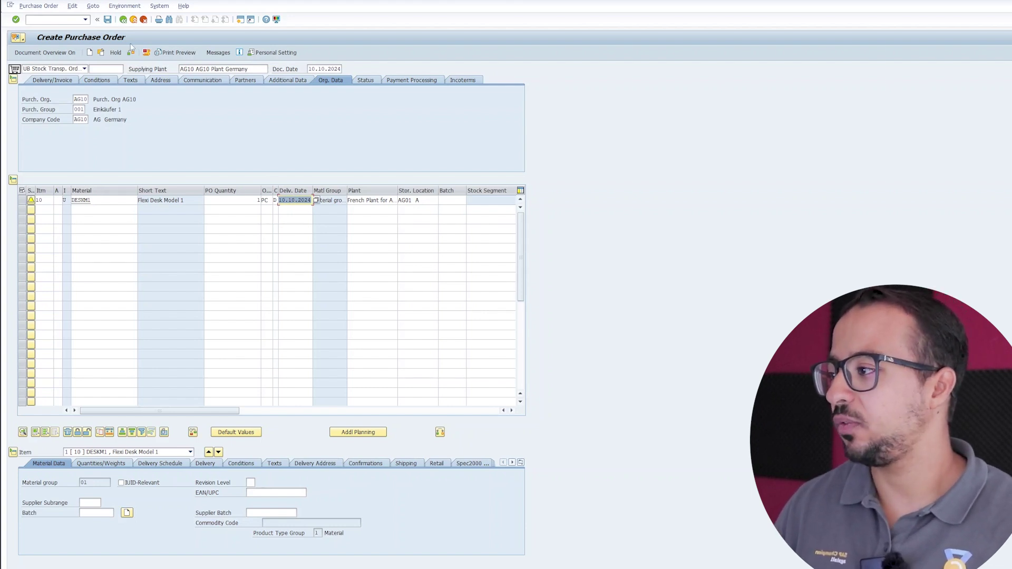
Select item 10 and collapse the order header and item overview so only the item details stay expanded
left_click(23, 201)
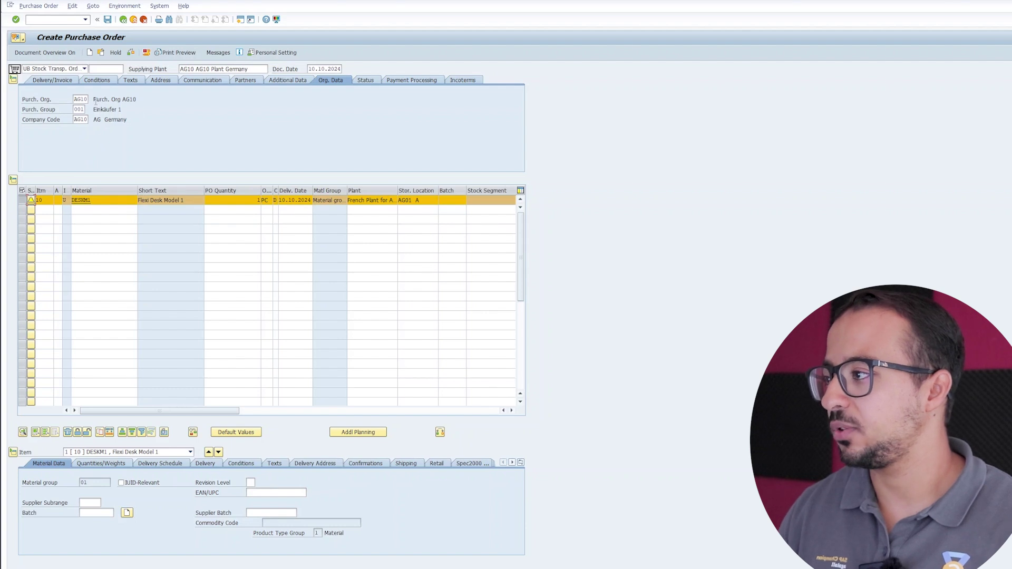
left_click(67, 83)
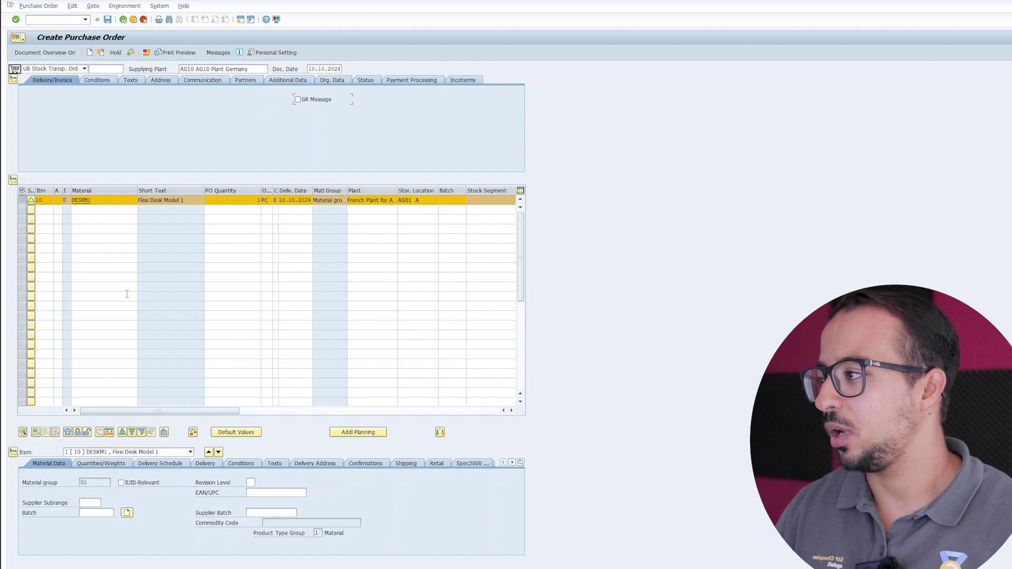
left_click(13, 79)
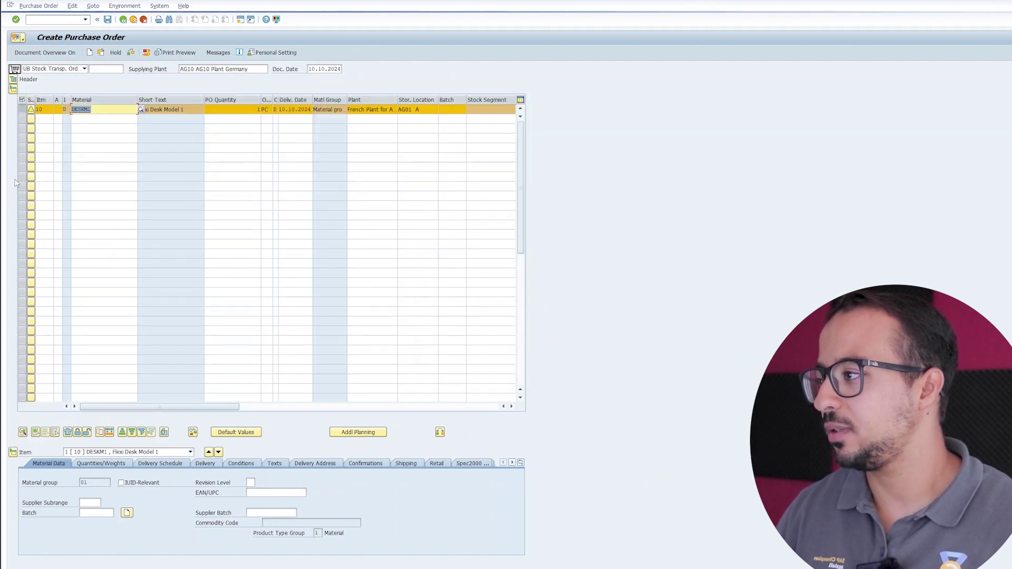
left_click(14, 89)
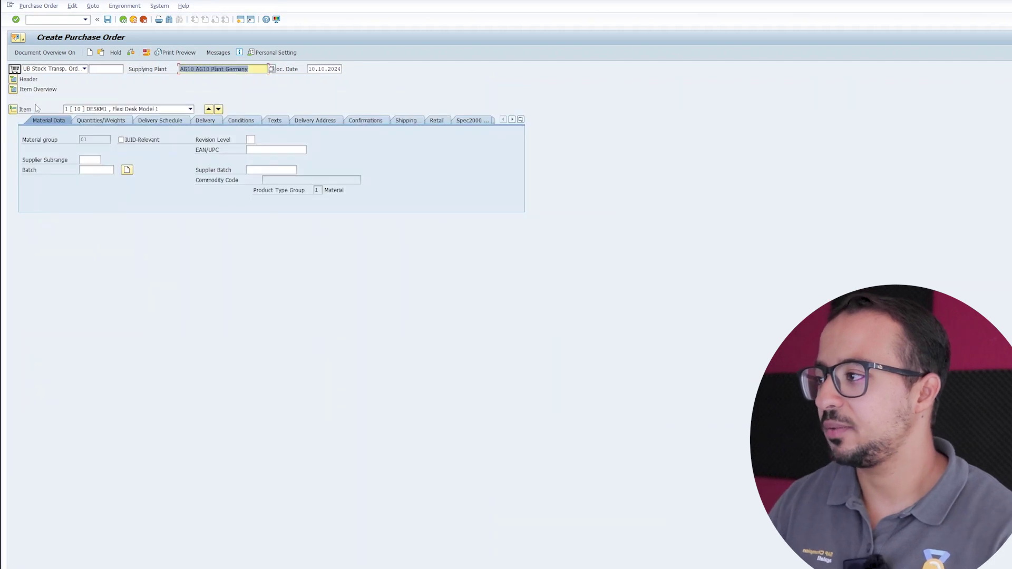
Examine item 10's material data, quantities and weights, delivery schedule, delivery, conditions and shipping details
left_click(84, 139)
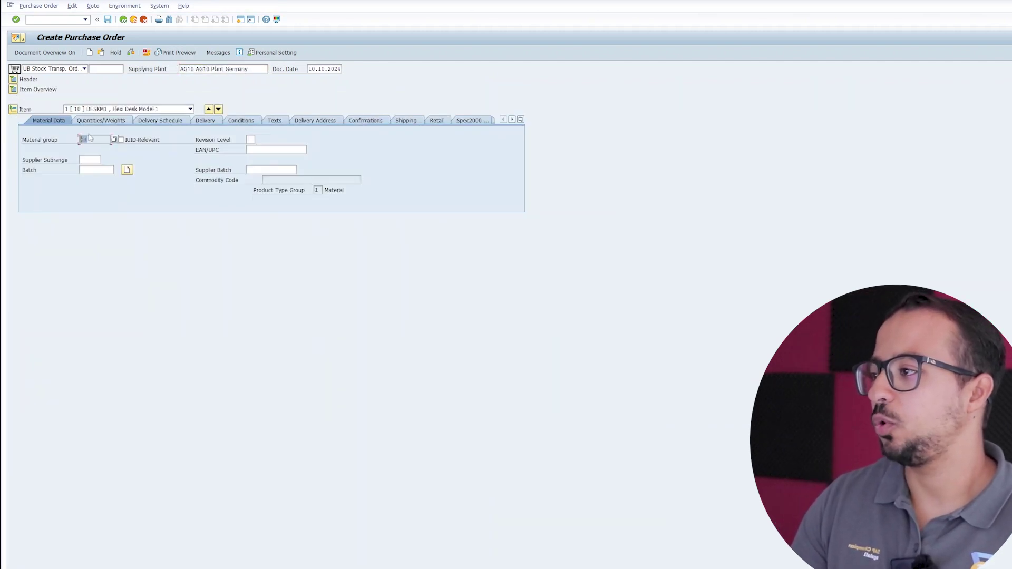
left_click(102, 122)
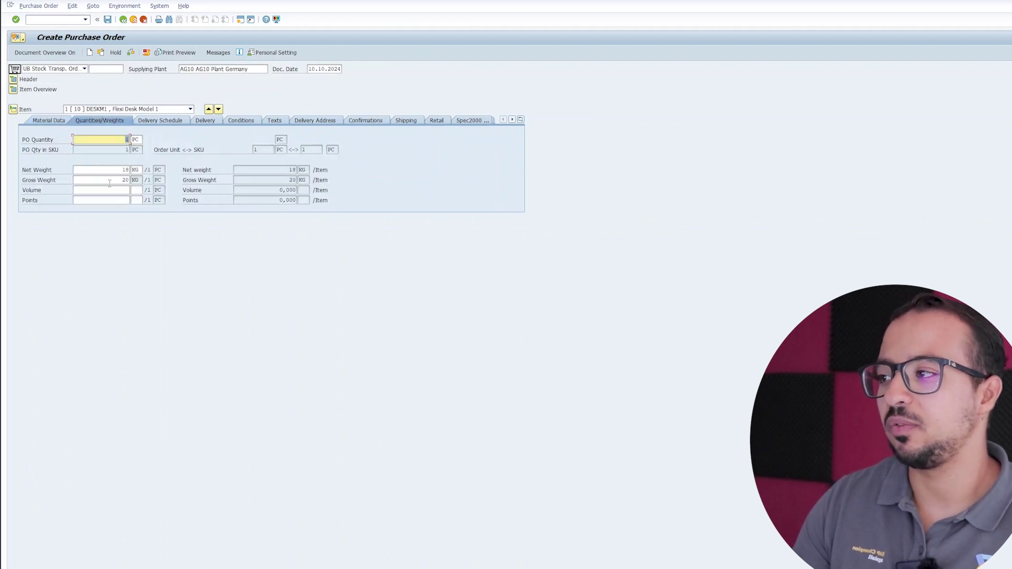
left_click(157, 122)
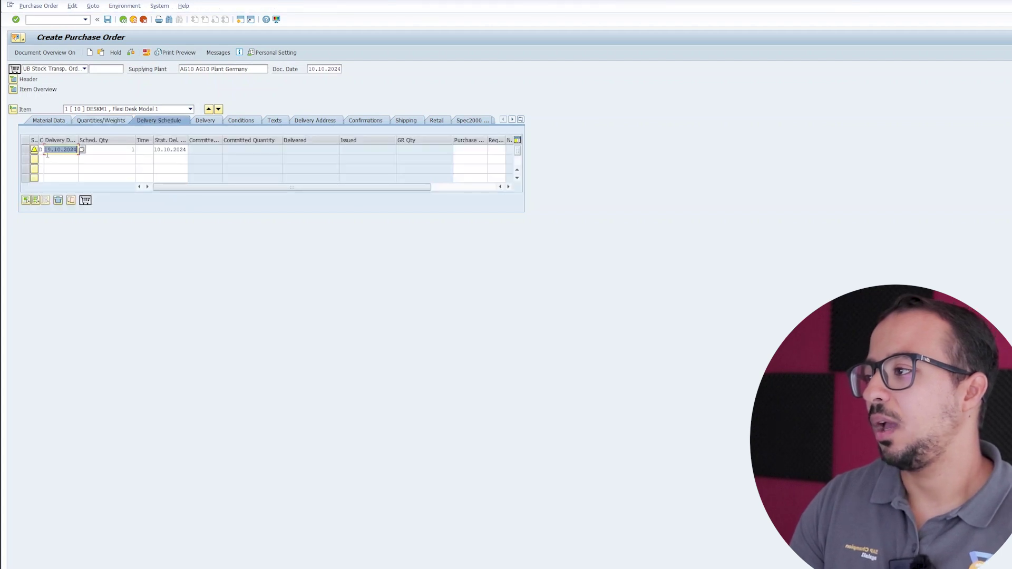
mouse_move(135, 152)
left_mouse_down()
mouse_move(157, 152)
mouse_move(126, 154)
left_mouse_up()
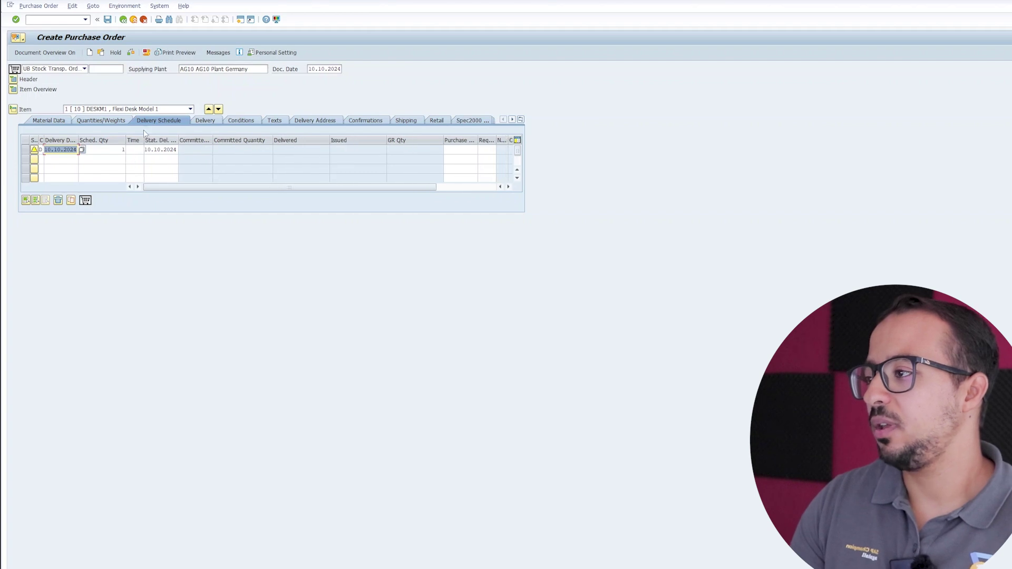
left_click(206, 121)
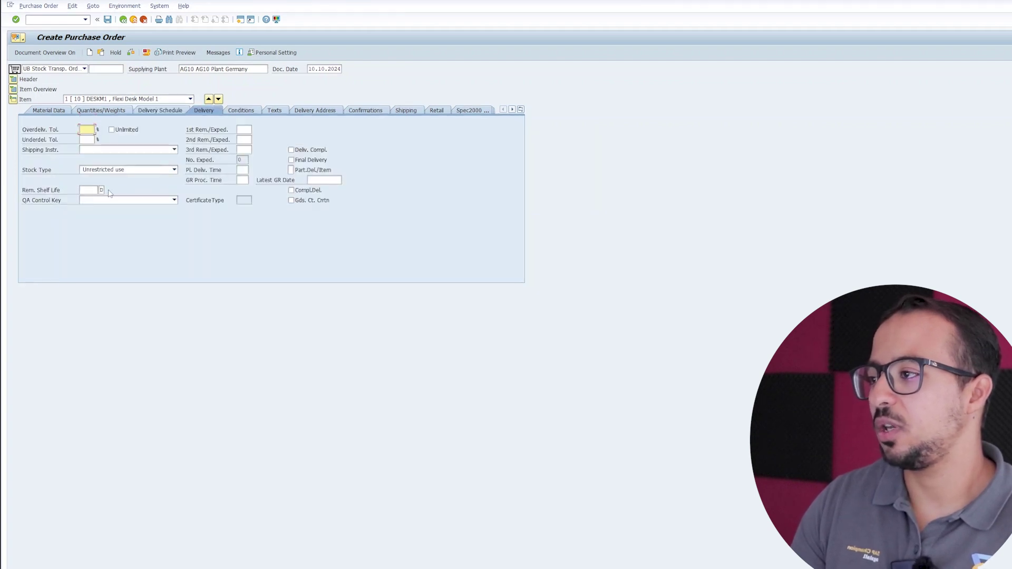
left_click(241, 112)
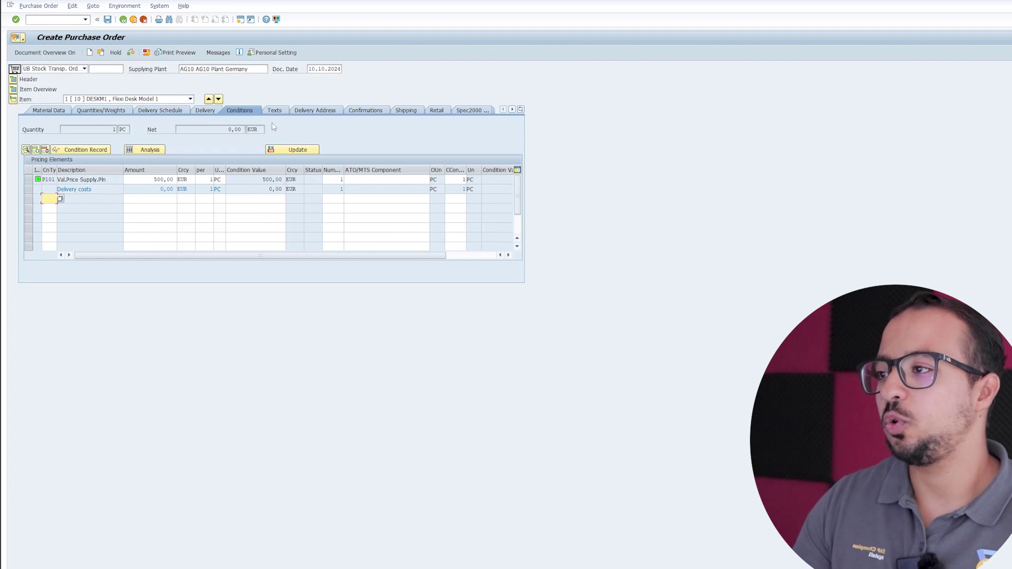
left_click(399, 110)
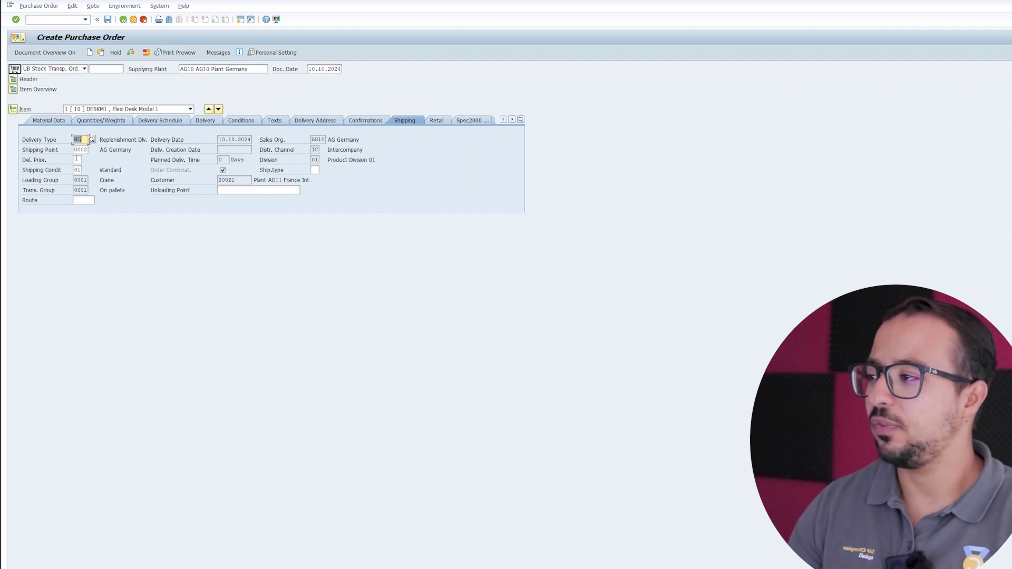
Switch to the configuration notes in Word, review the Shipping Point Determination section with transaction OVL2, and return to the purchase order
key("alt+Tab")
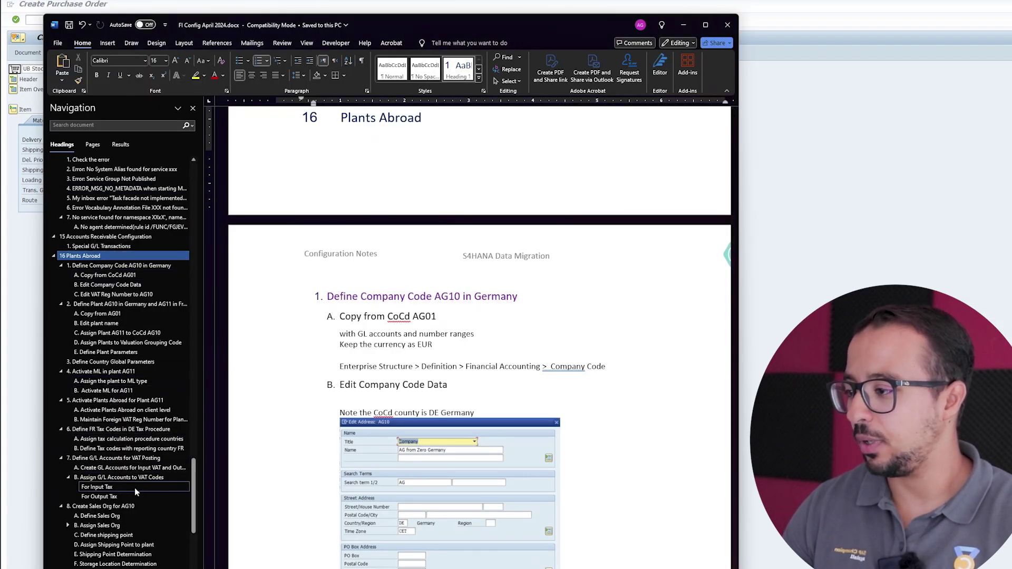
scroll(193, 498, "down", 4)
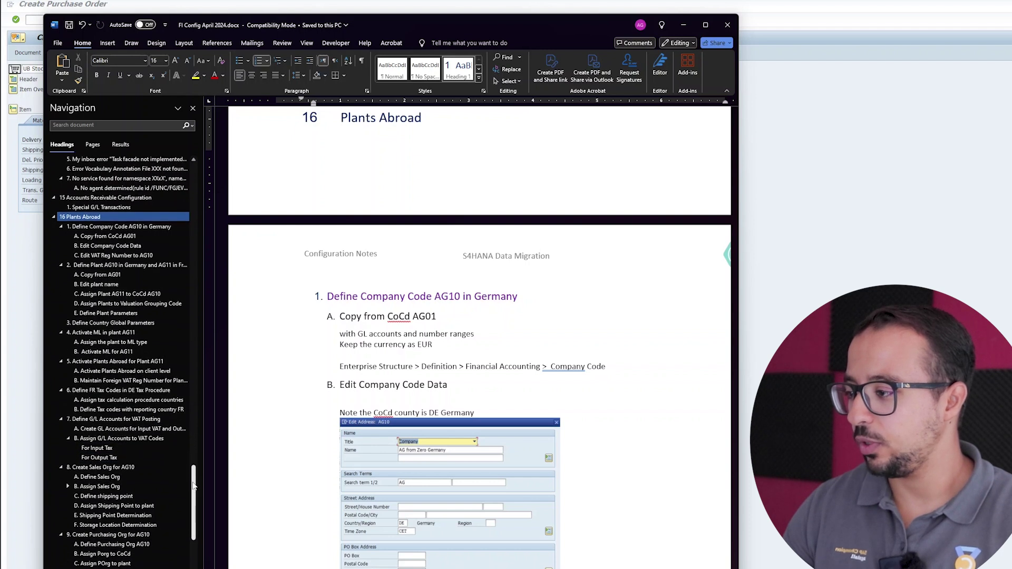
scroll(193, 498, "down", 3)
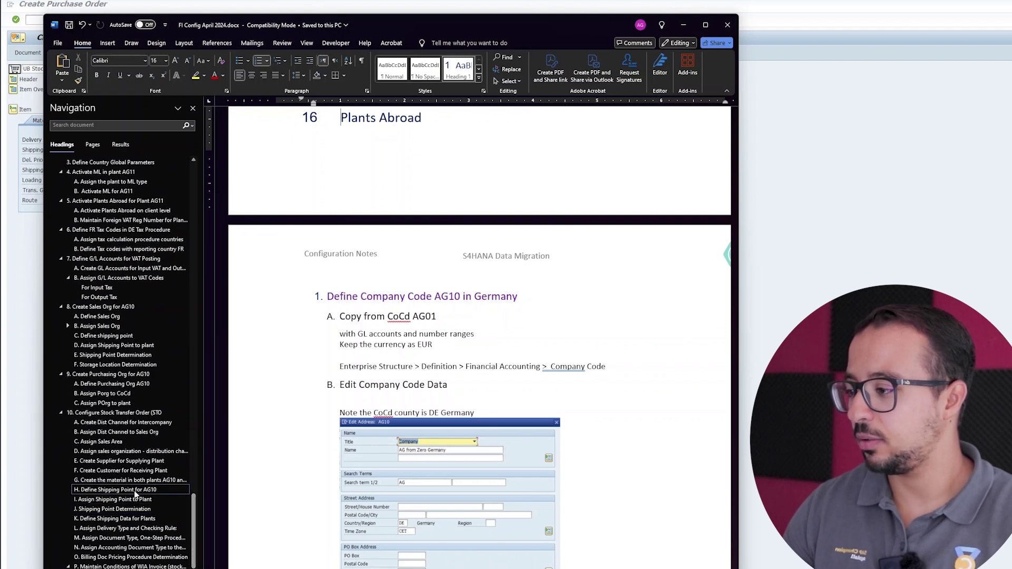
left_click(116, 509)
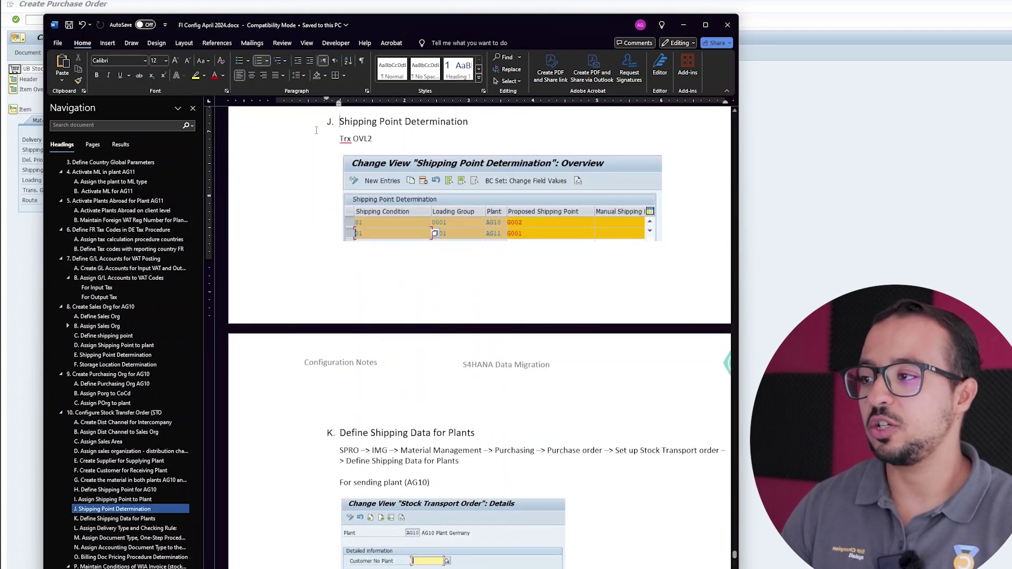
left_click_drag(352, 139, 373, 139)
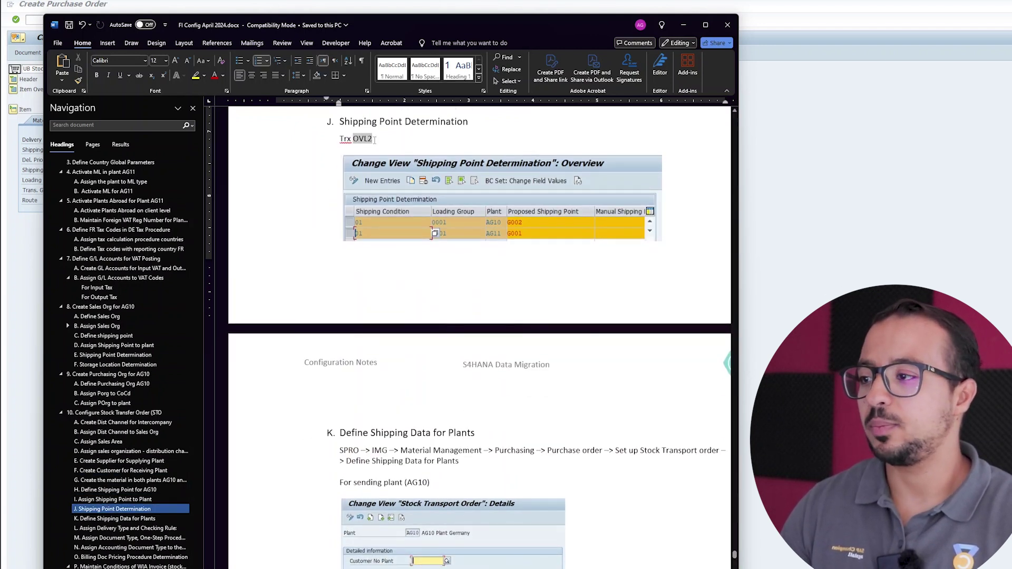
left_click(533, 250)
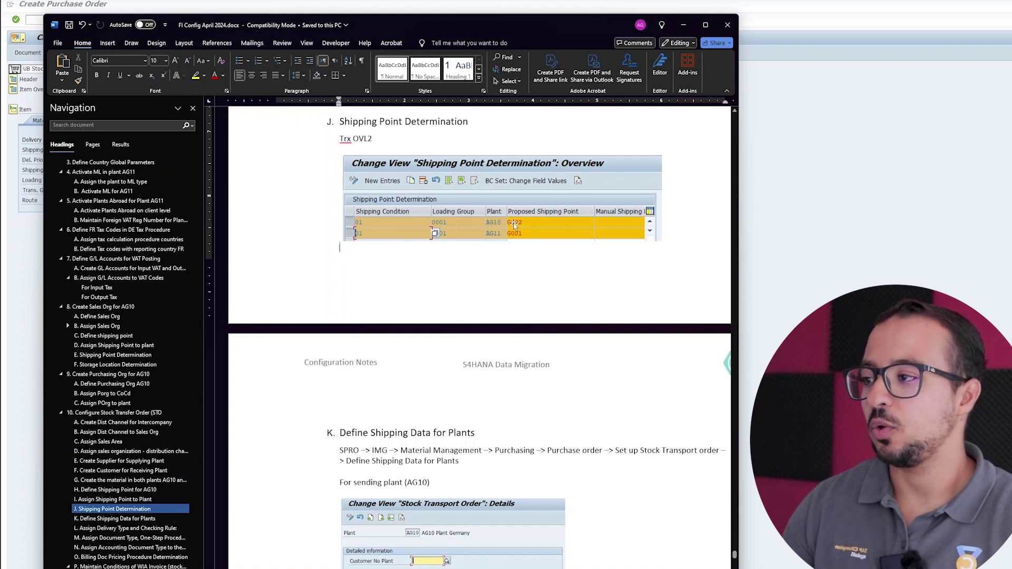
key("alt+Tab")
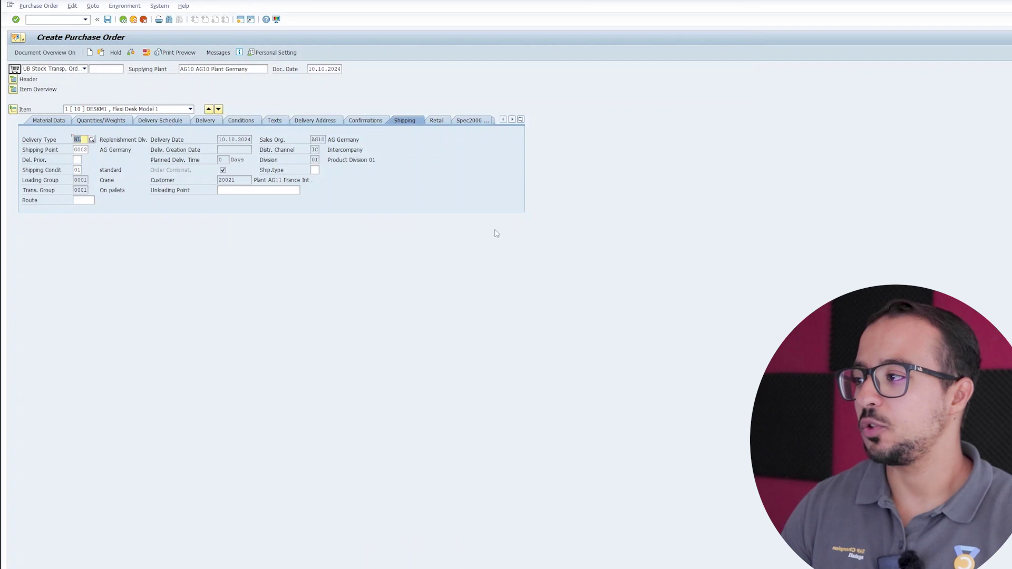
Check the item's shipping point and save the stock transport order
left_click(75, 149)
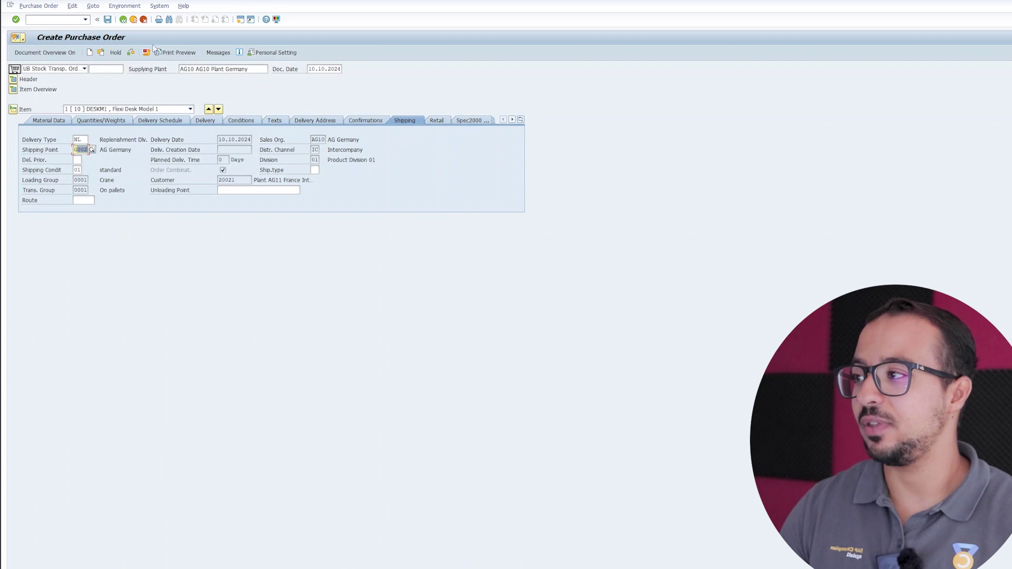
left_click(109, 20)
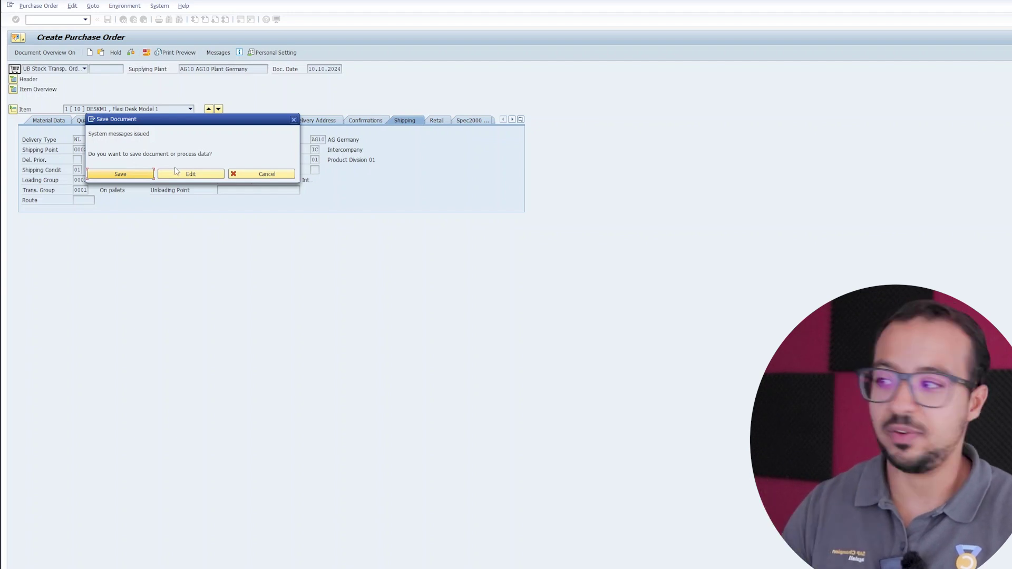
left_click(142, 176)
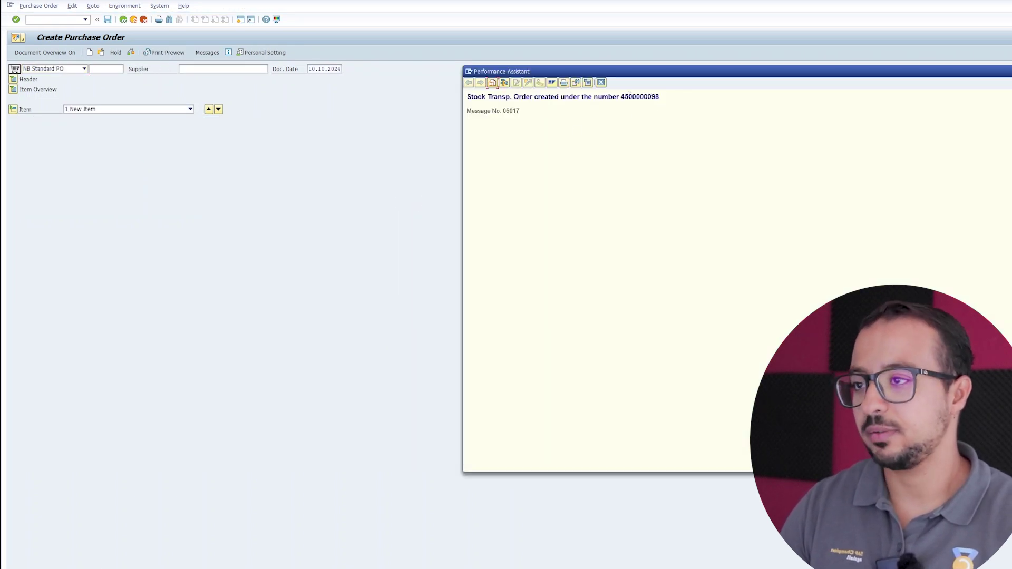
Select the new order's number in the message details, close them and exit to SAP Easy Access
double_click(630, 95)
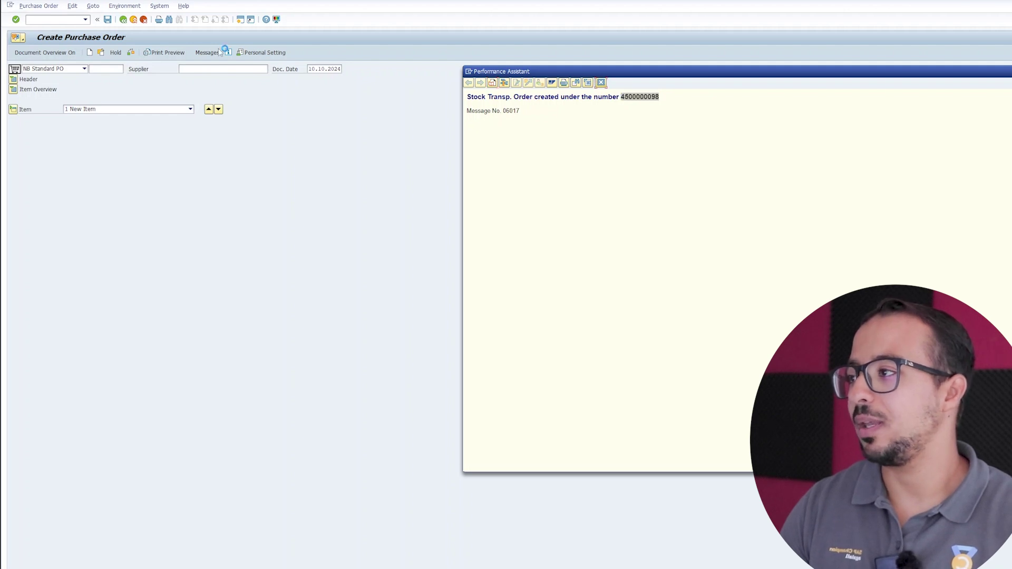
left_click(600, 82)
left_click(123, 20)
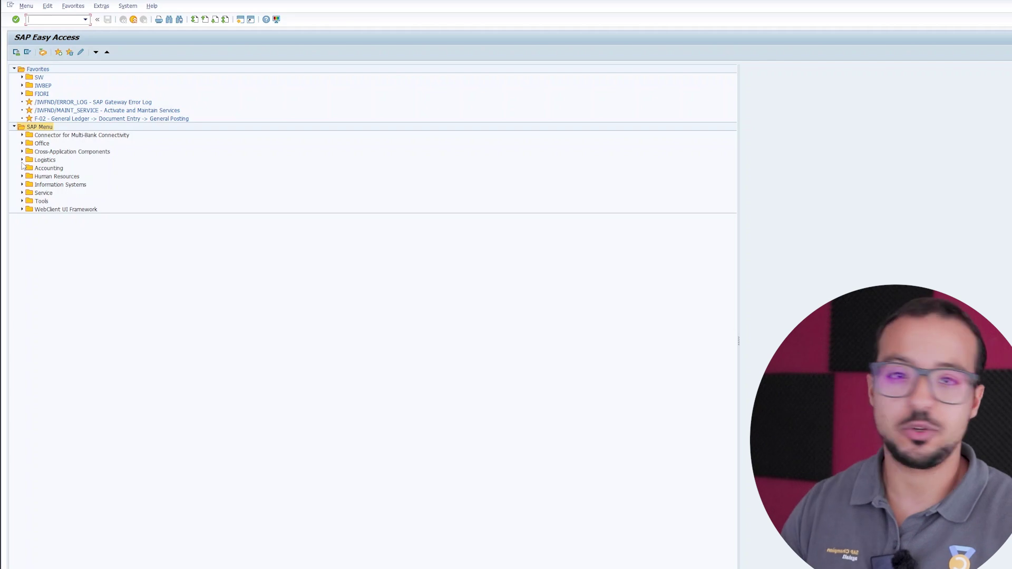
Expand the Logistics Execution functions for outbound deliveries down to Collective Processing of Documents Due for Delivery
key("Down")
key("Down")
key("Down")
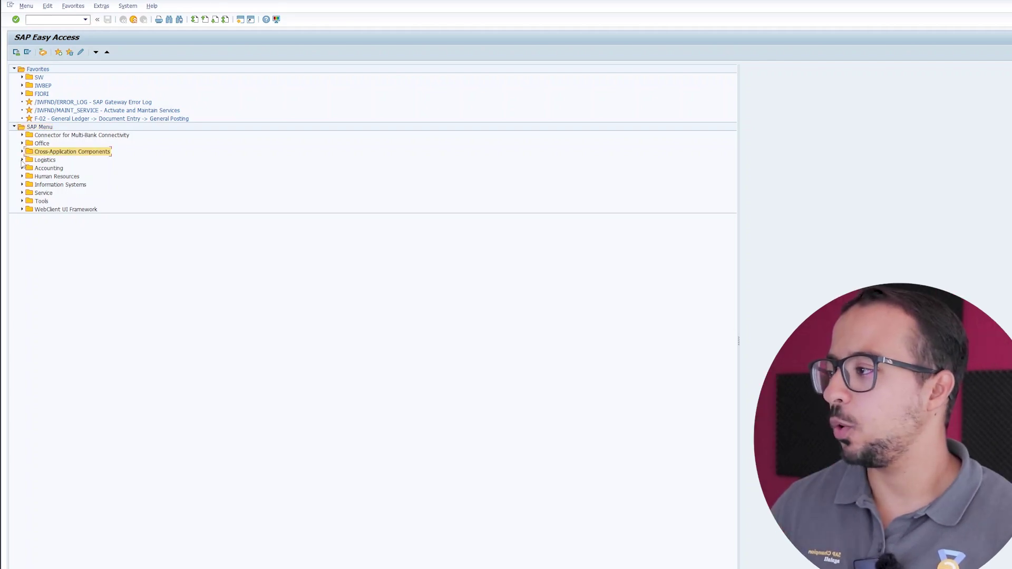
left_click(22, 161)
left_click(29, 202)
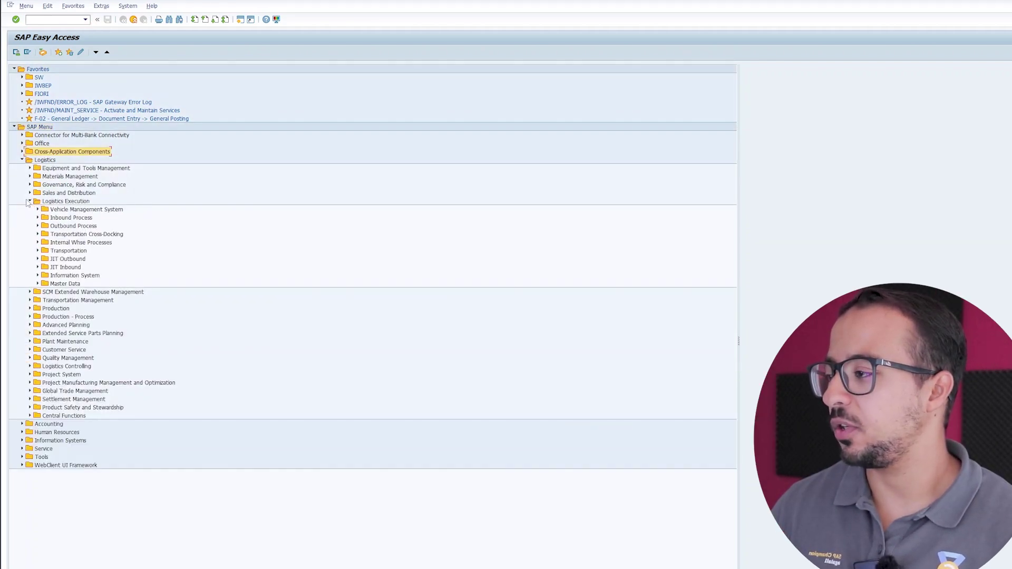
left_click(37, 226)
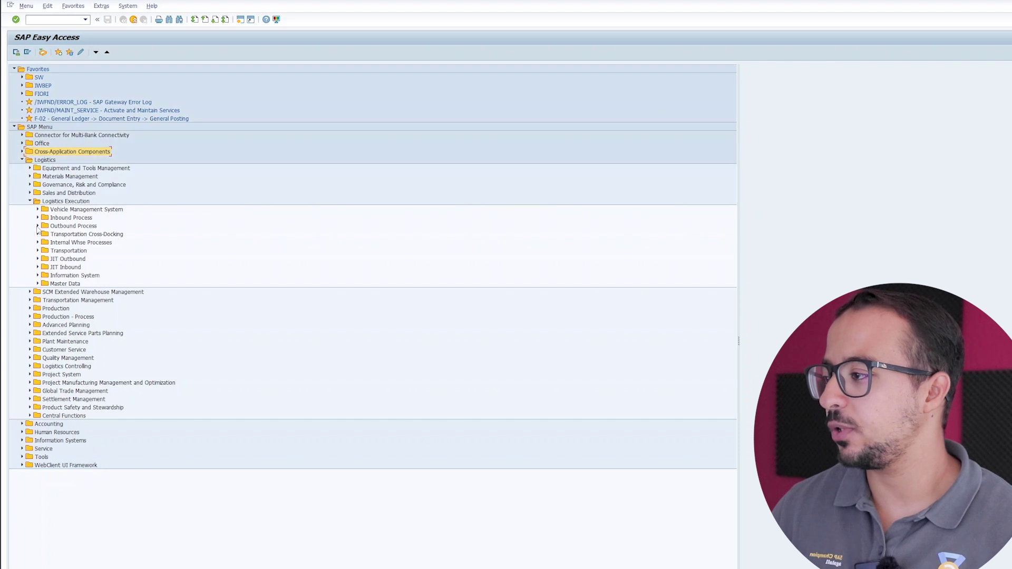
left_click(45, 234)
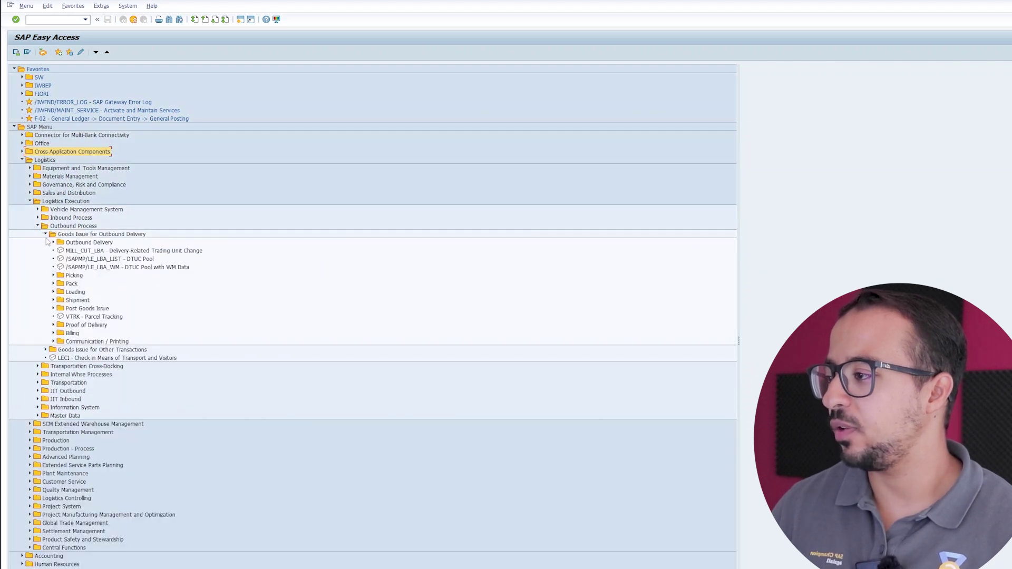
left_click(53, 242)
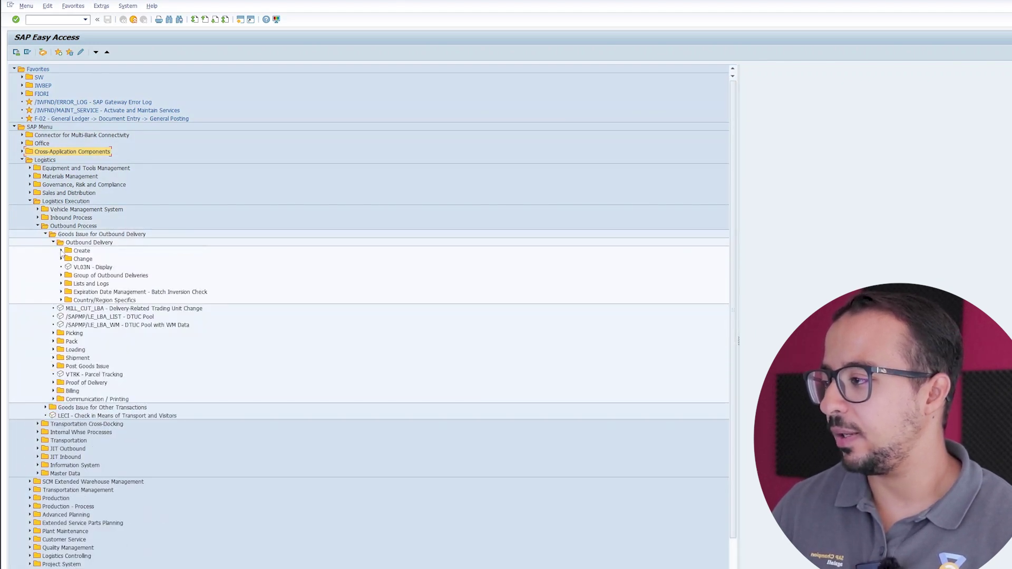
left_click(62, 251)
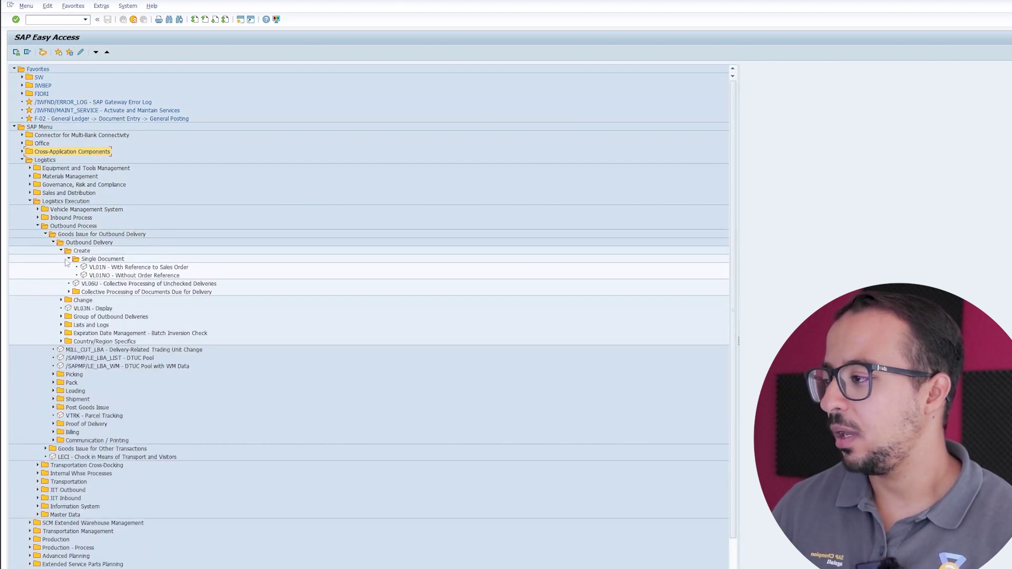
left_click(69, 292)
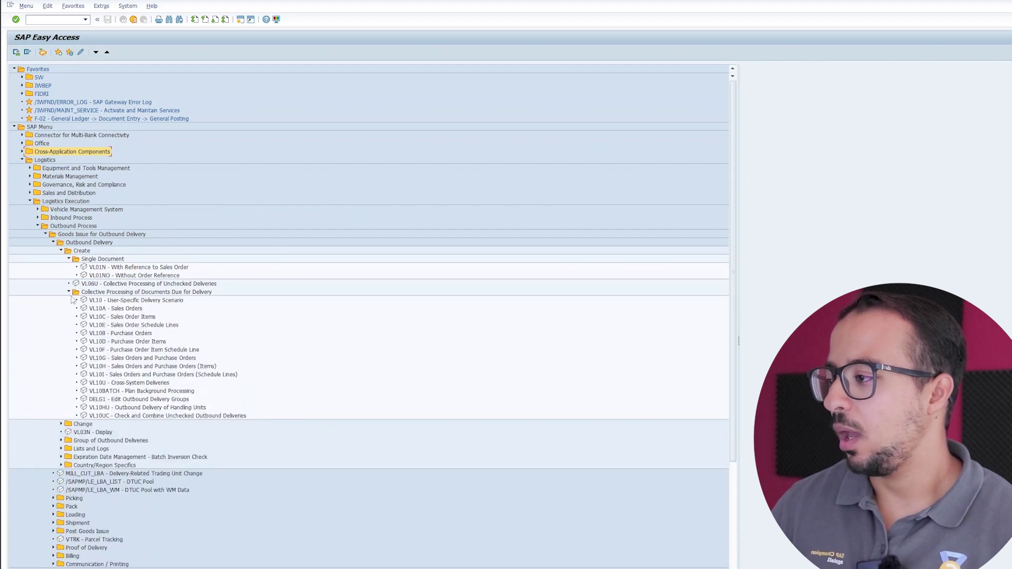
Open transaction VL10B for purchase orders and set the shipping point to G002
double_click(129, 333)
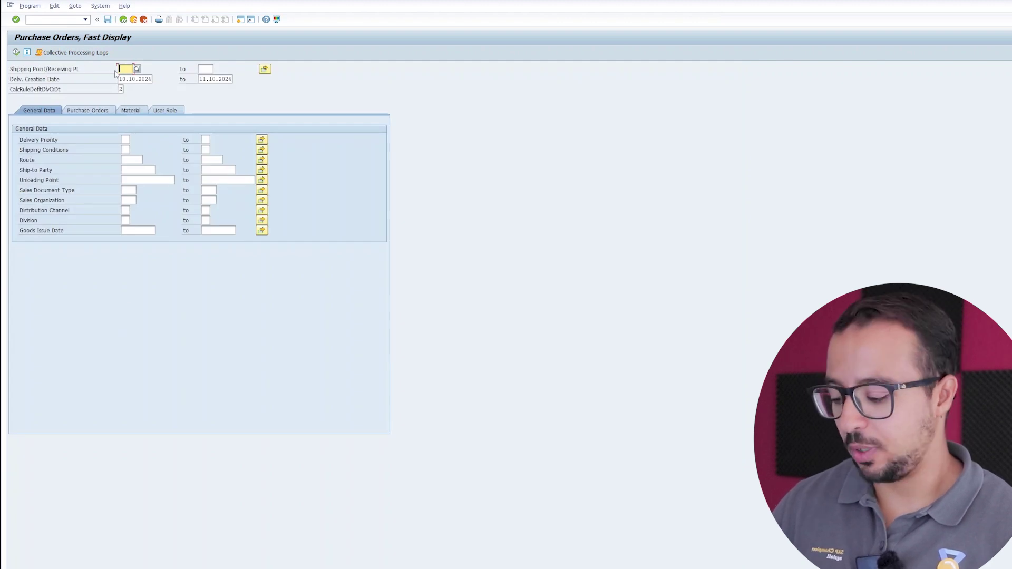
type("G002")
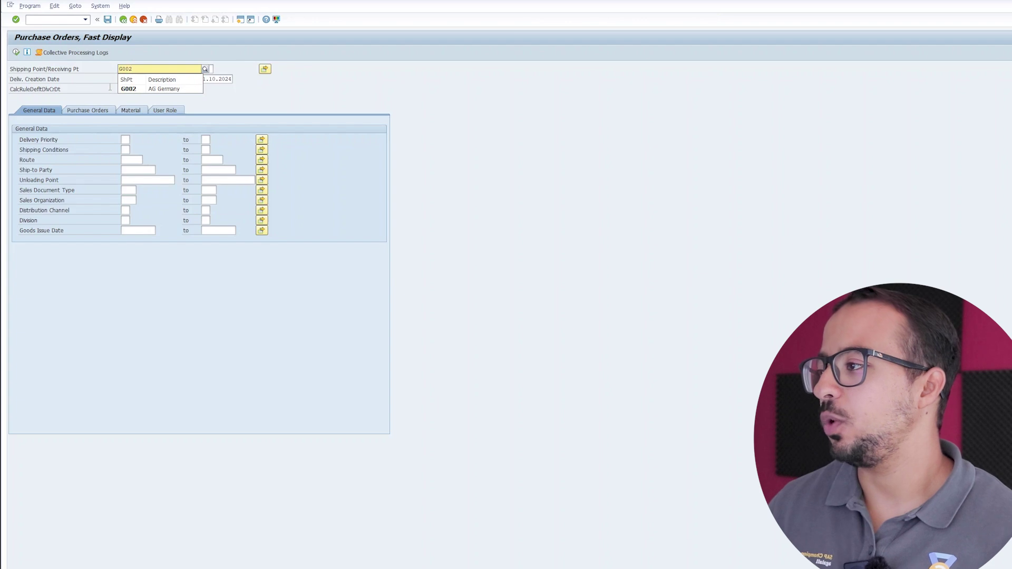
left_click(107, 89)
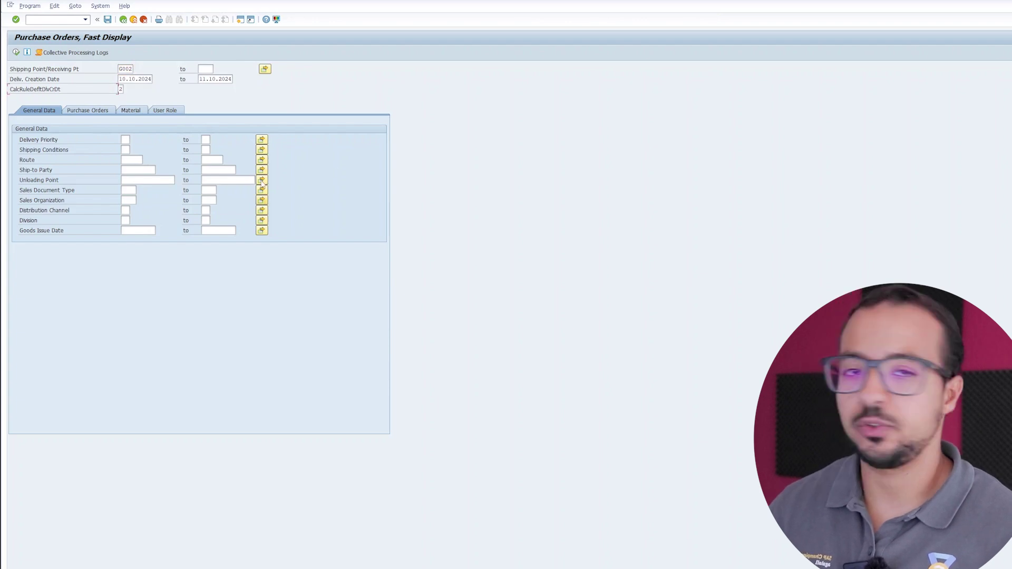
List the purchase orders due for shipping, select the stock transport order and create its outbound delivery in the background
left_click(95, 112)
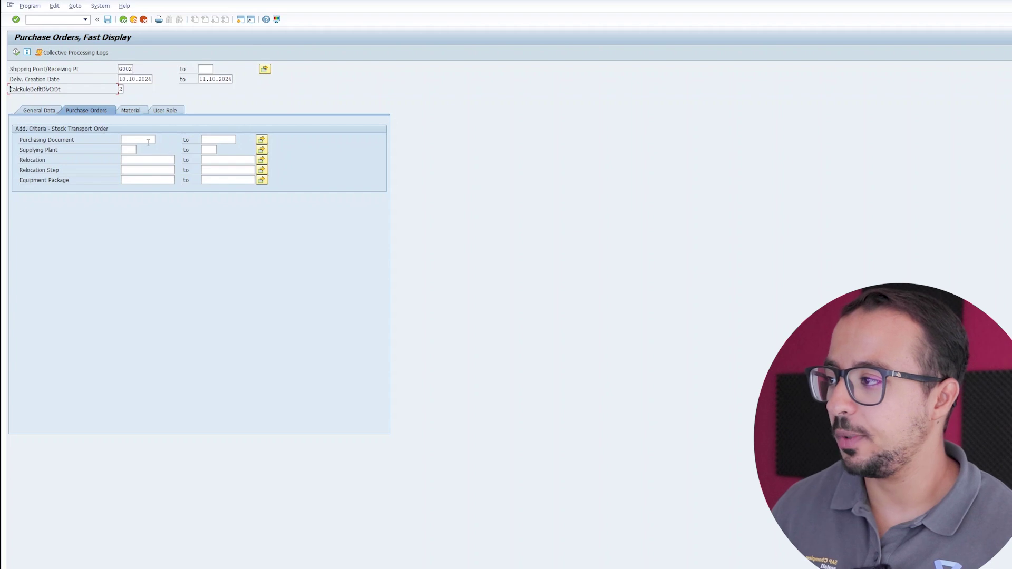
left_click(16, 53)
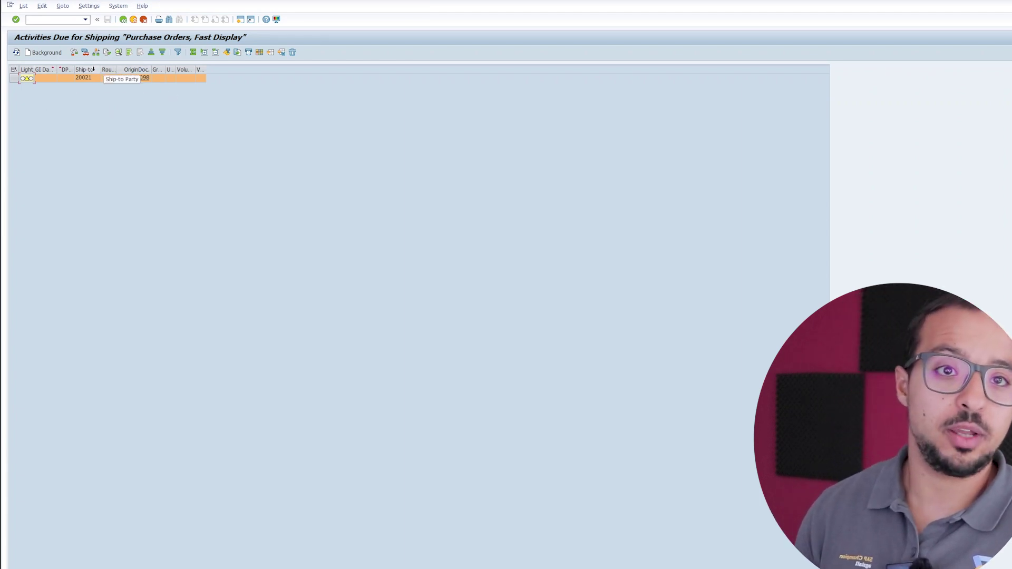
left_click(123, 20)
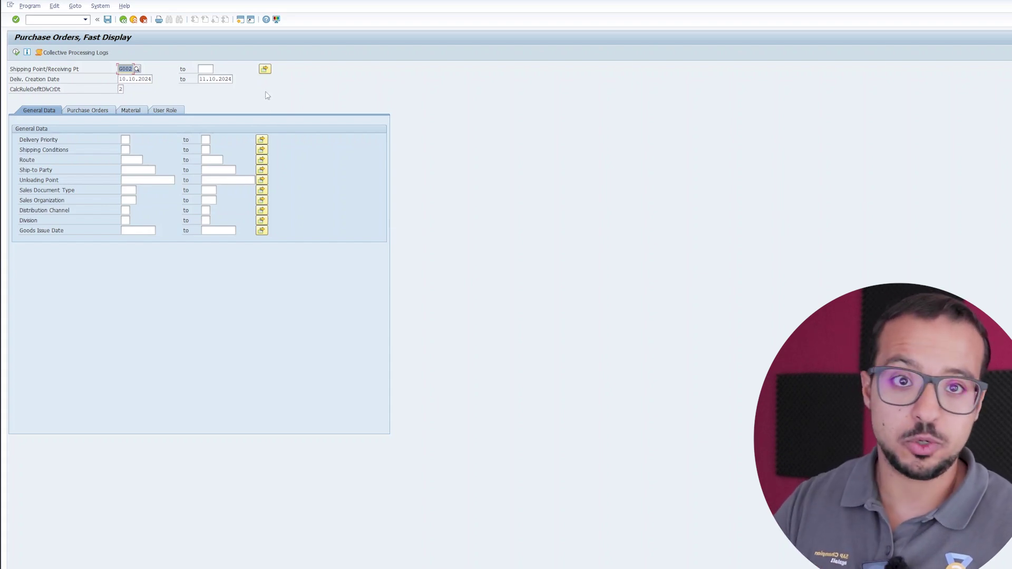
left_click(16, 52)
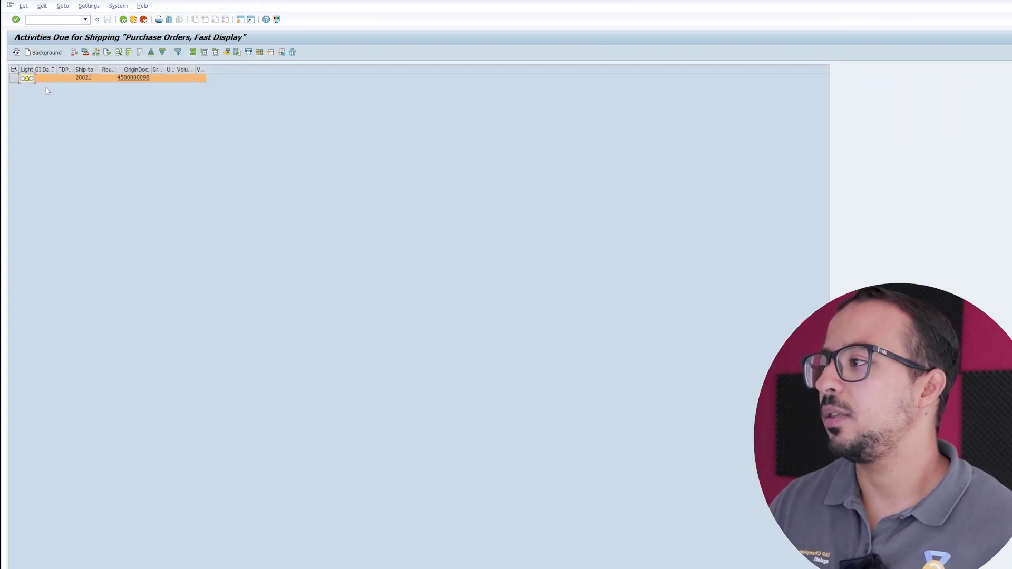
left_click(13, 78)
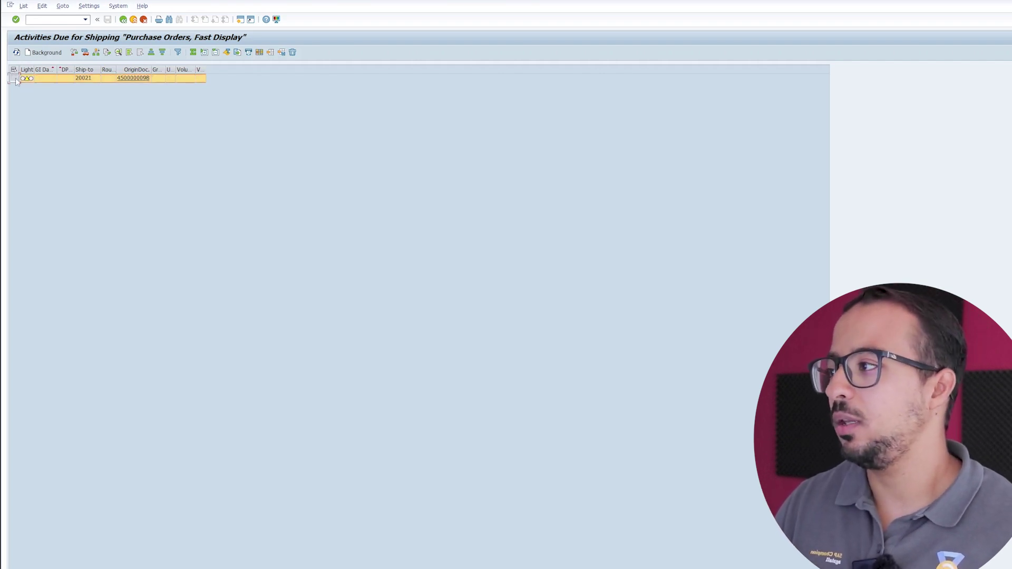
left_click(46, 52)
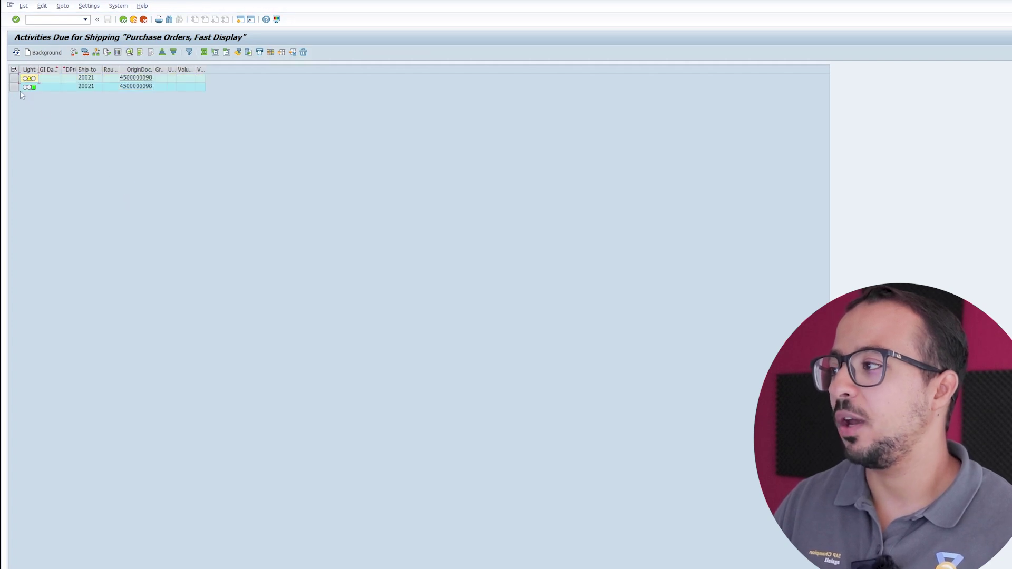
Open the delivery creation log for the successfully processed order, show the group's documents and select the new delivery's number
left_click(15, 87)
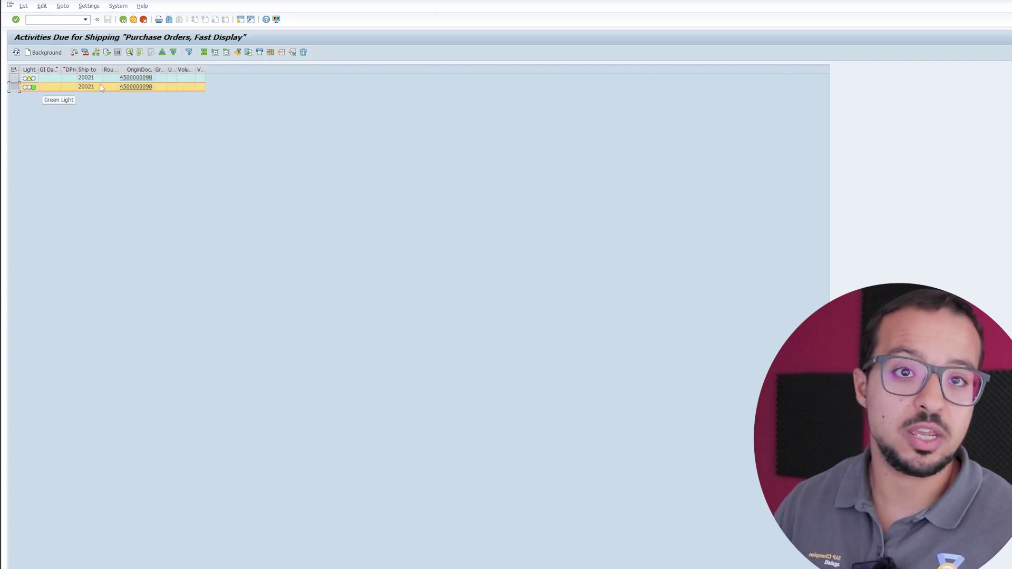
left_click(119, 54)
left_click(19, 80)
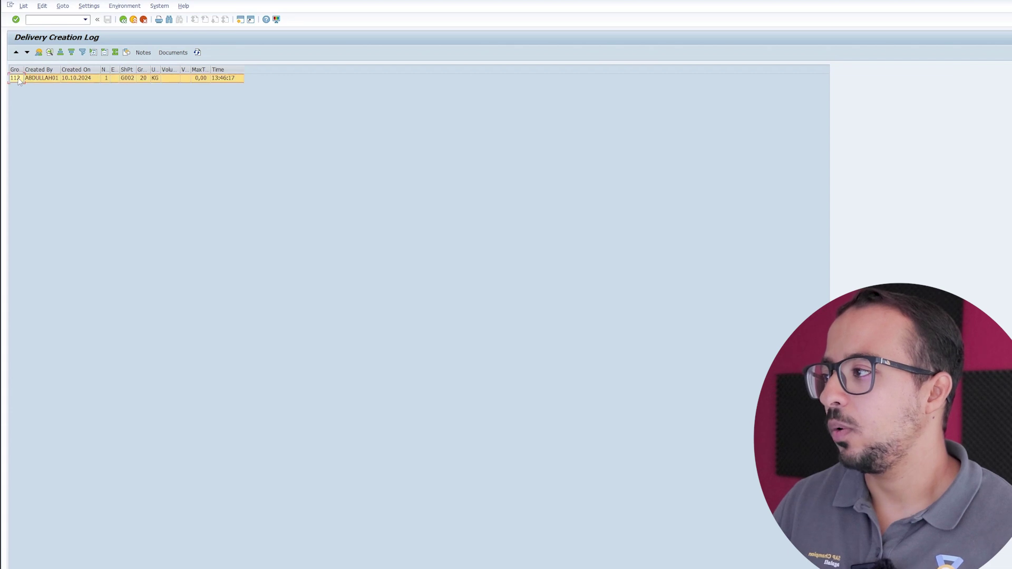
left_click(173, 52)
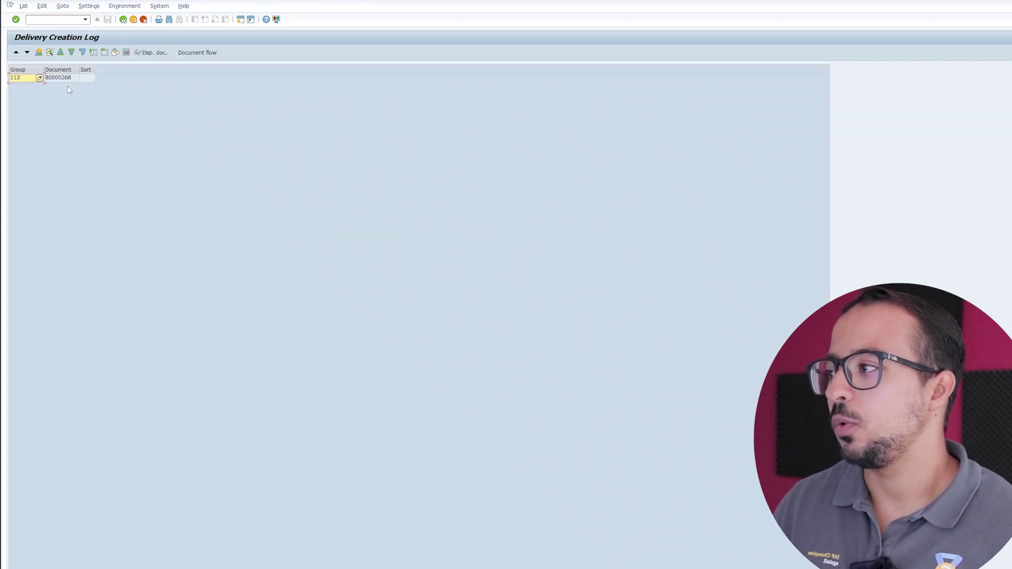
left_click(58, 78)
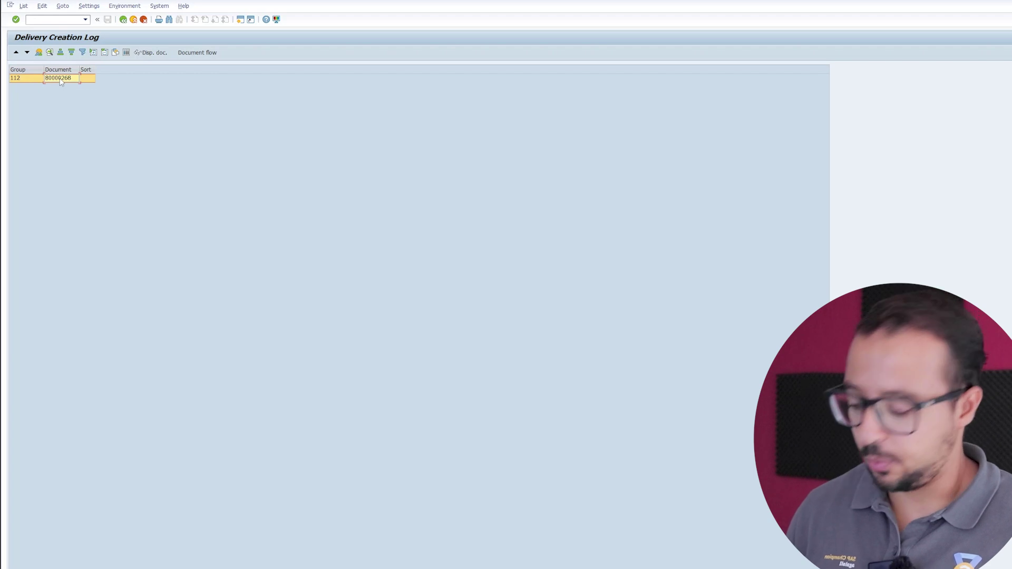
left_click(60, 78)
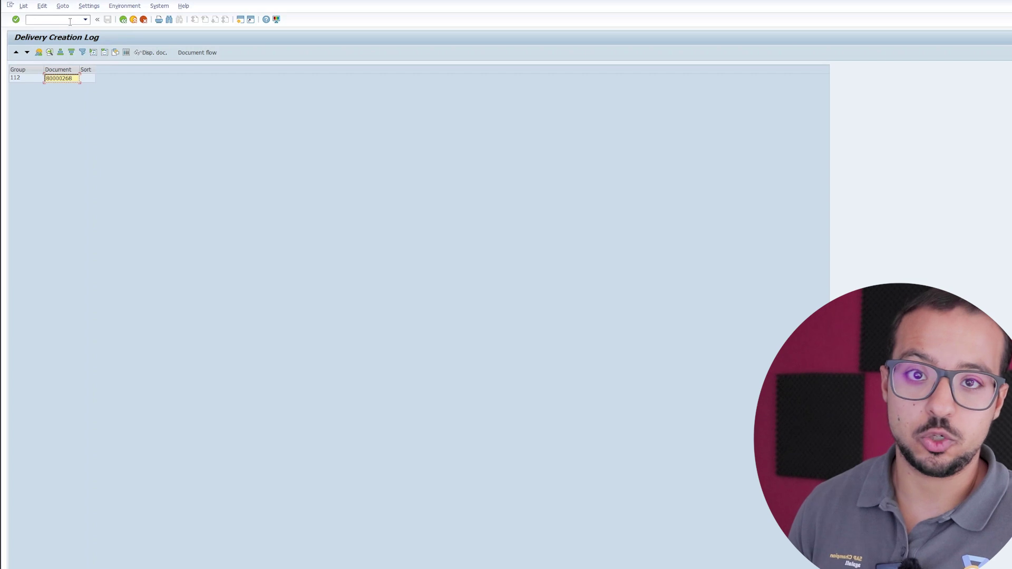
Return to SAP Easy Access and open the new outbound delivery for changing in transaction VL02N
left_click(133, 20)
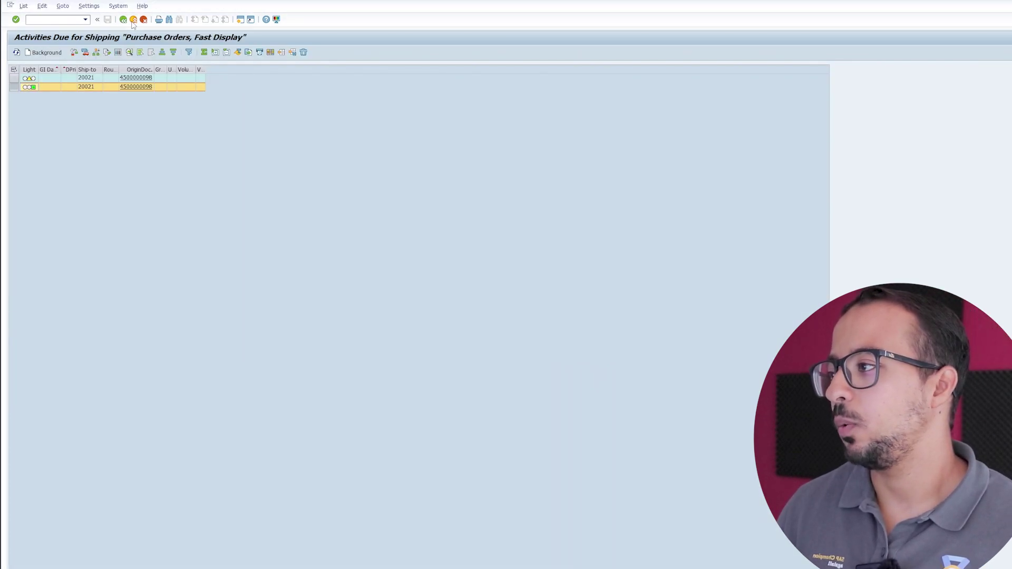
left_click(133, 20)
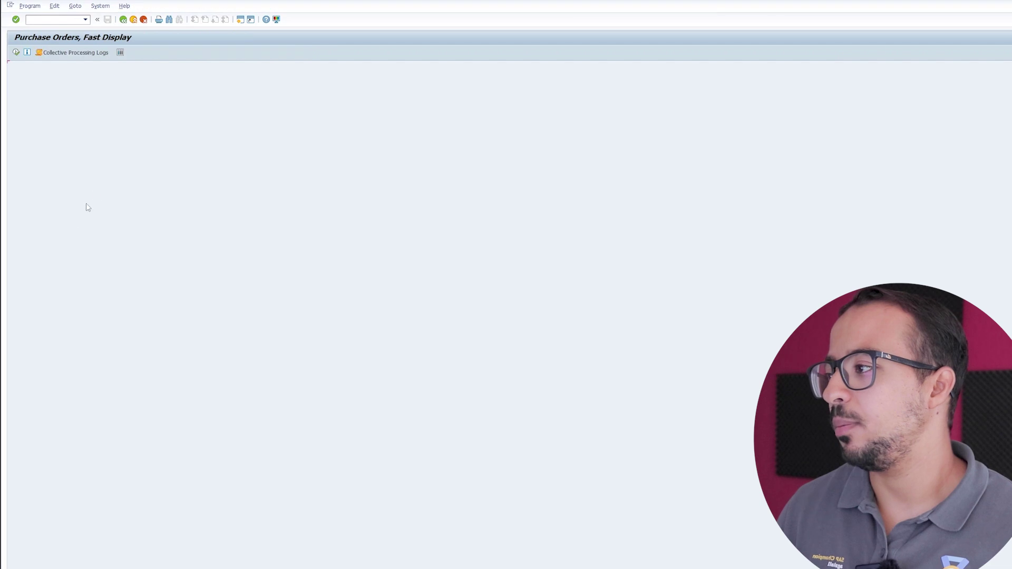
left_click(133, 19)
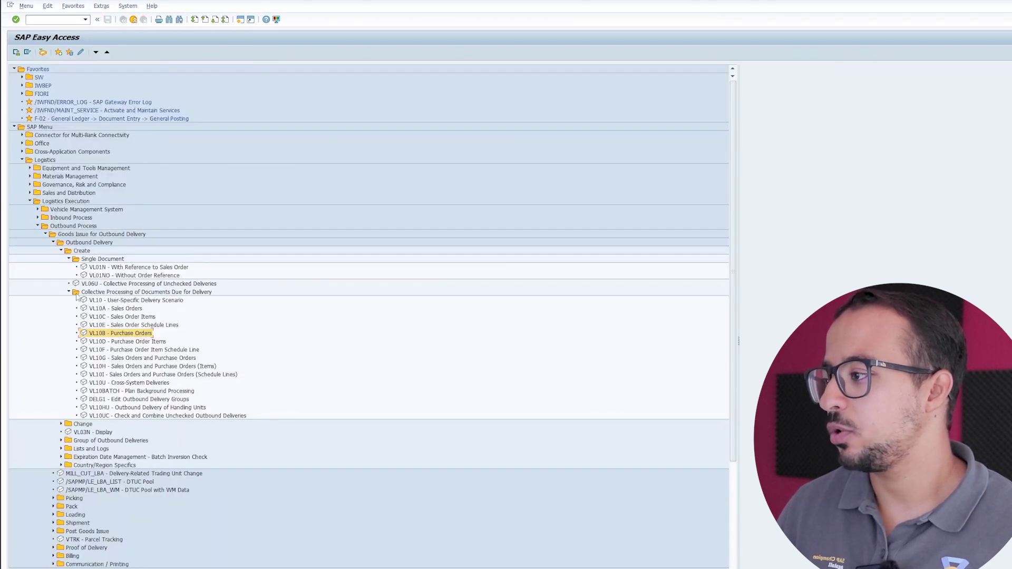
left_click(61, 251)
left_click(61, 259)
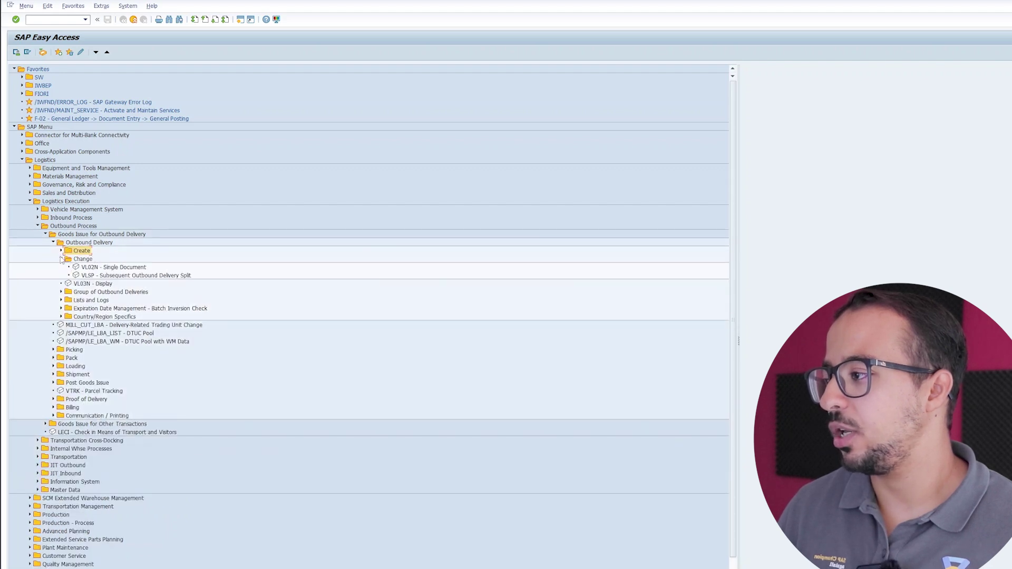
left_click(103, 270)
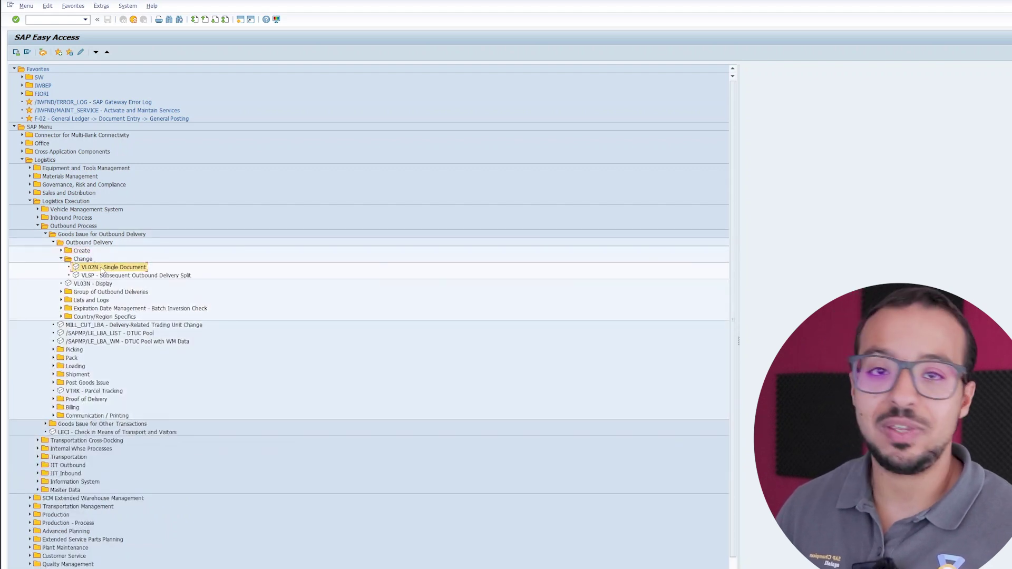
double_click(104, 270)
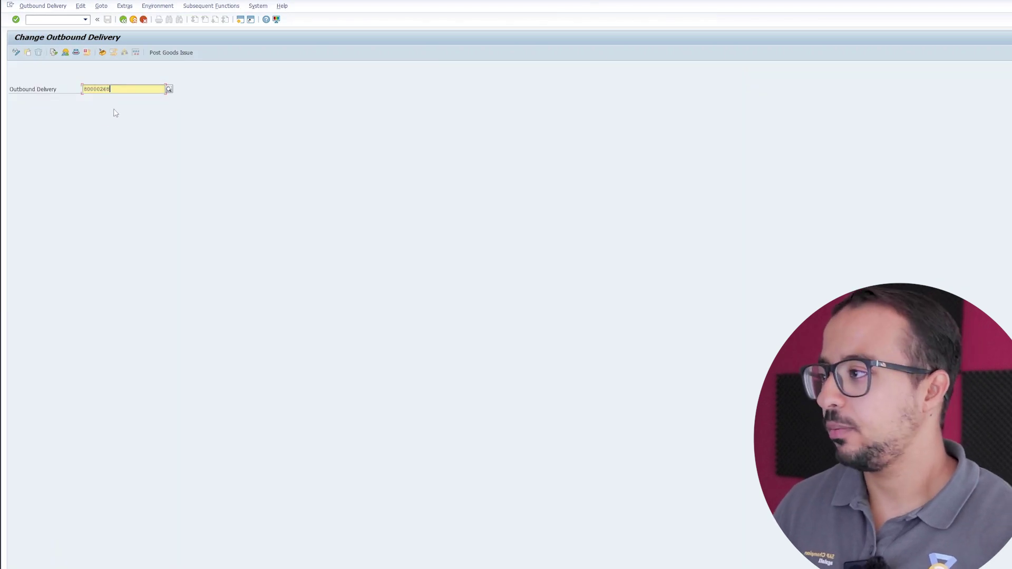
key("Return")
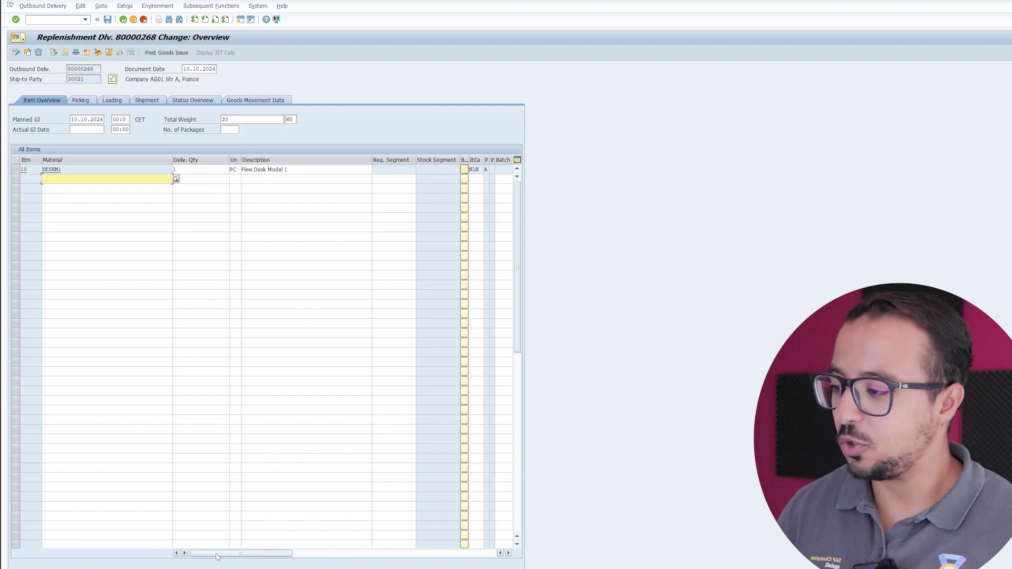
Set the DESKM1 item's picked quantity to 1, check its plant and storage location, and post the goods issue
left_click_drag(218, 558, 253, 550)
left_click(436, 170)
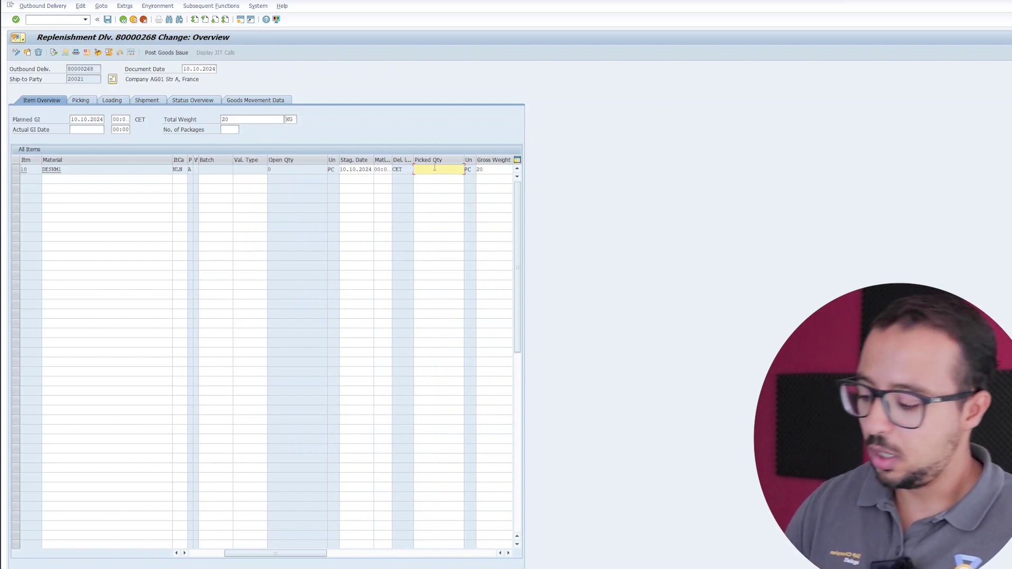
type("1")
key("Return")
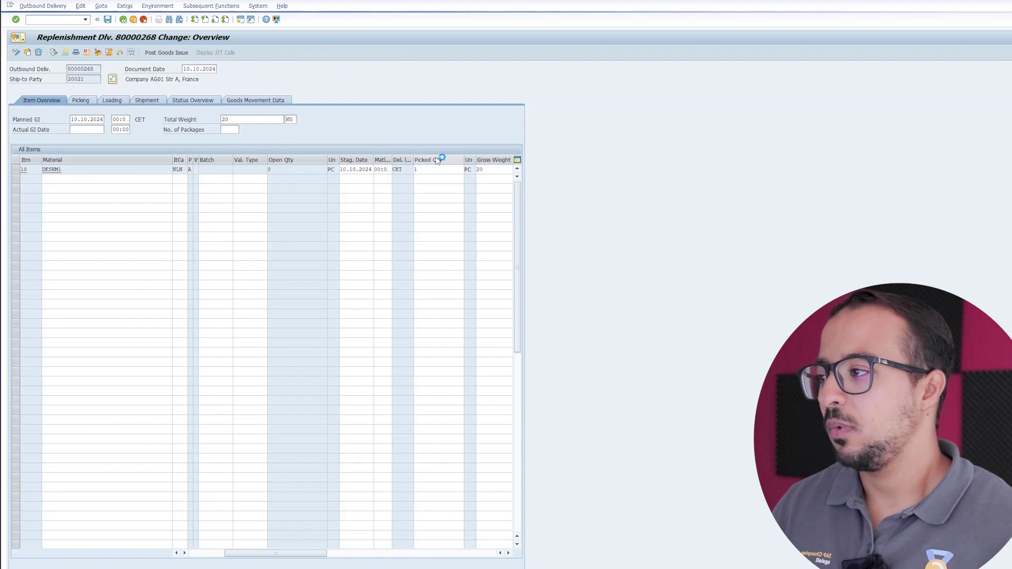
left_click_drag(312, 555, 389, 547)
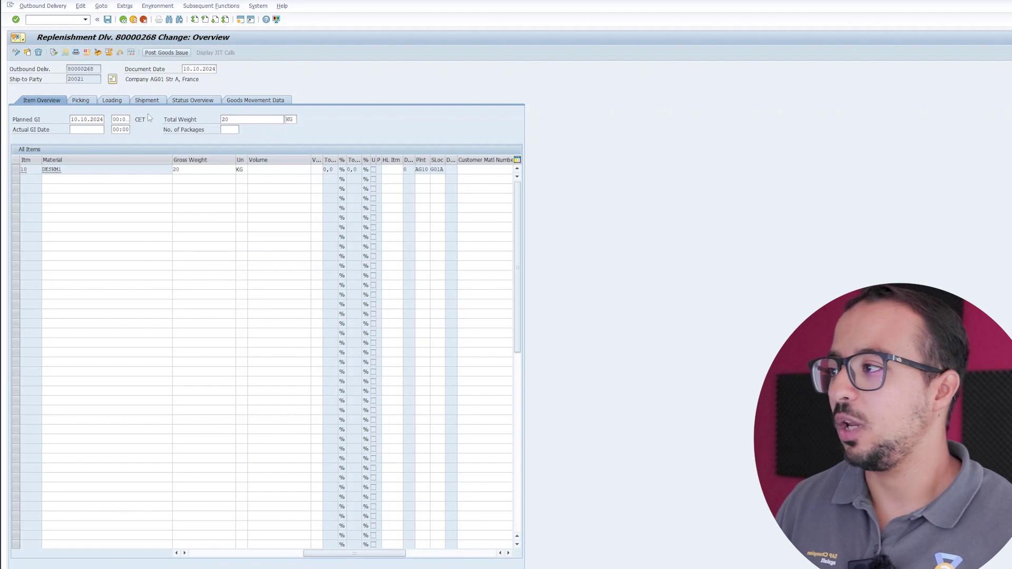
left_click(170, 52)
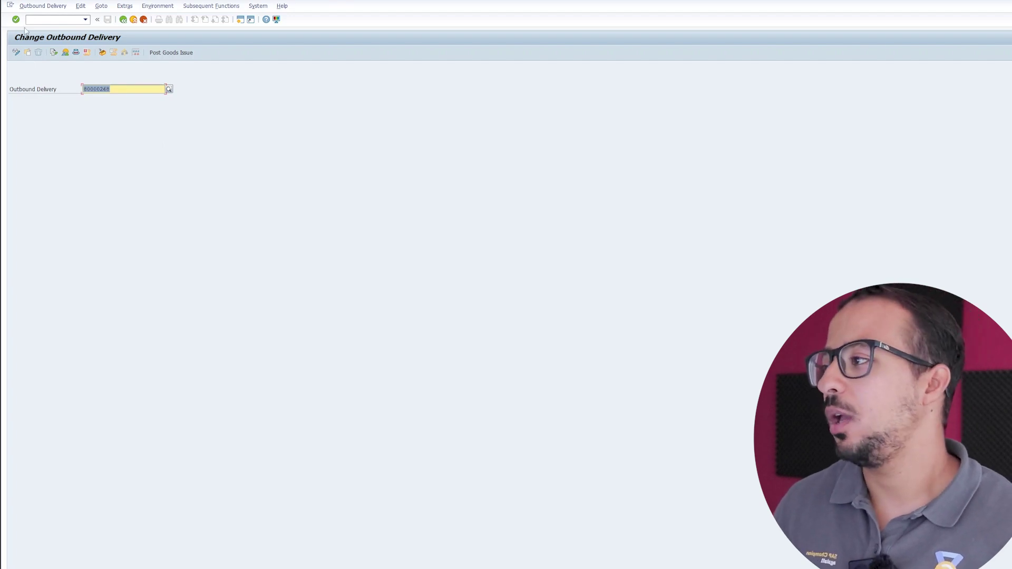
Open the delivery's document flow, display the material document for the transfer to stock in transit and widen its movement type column
left_click(54, 52)
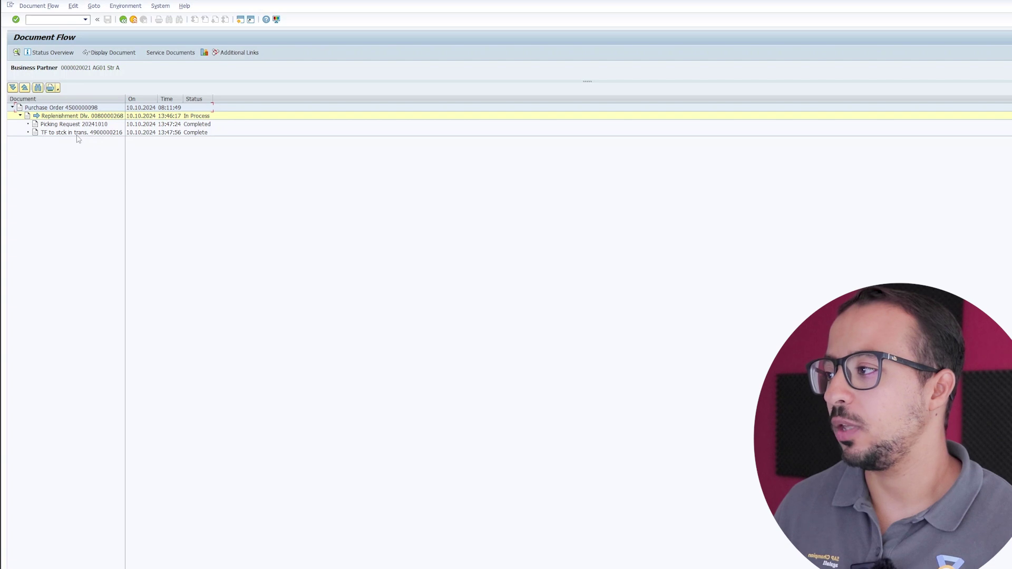
left_click(70, 134)
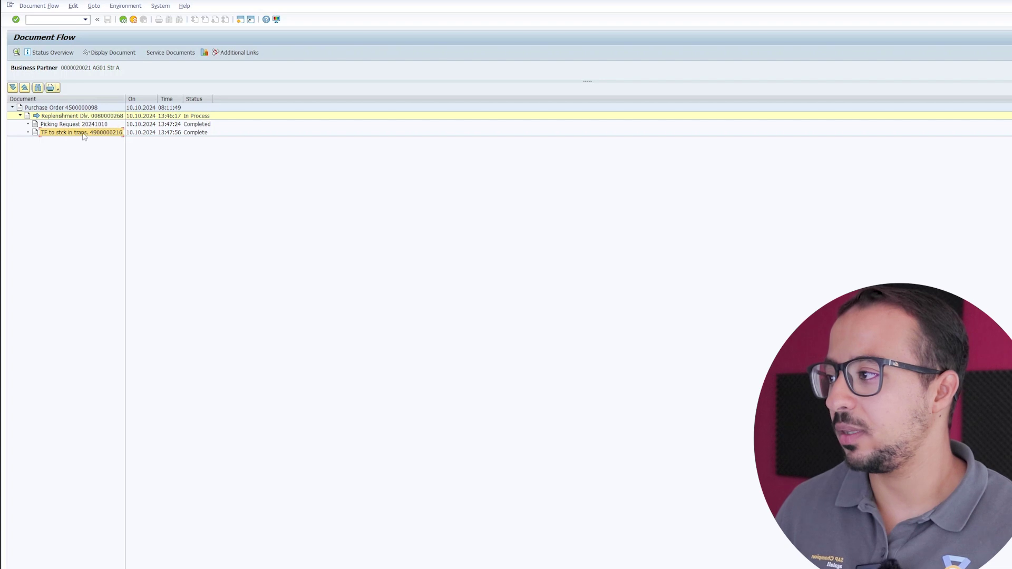
left_click(112, 55)
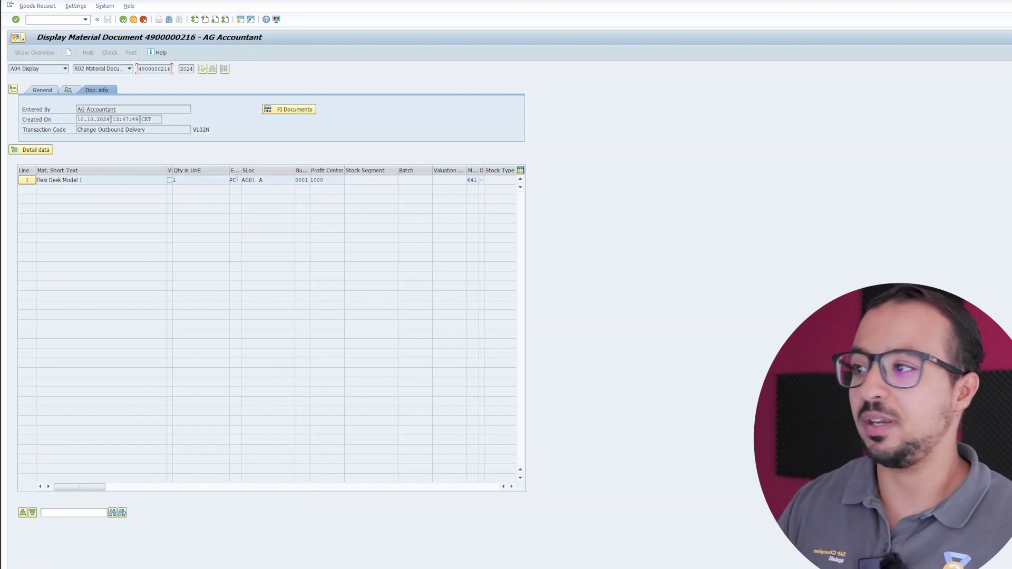
left_click_drag(479, 181, 494, 169)
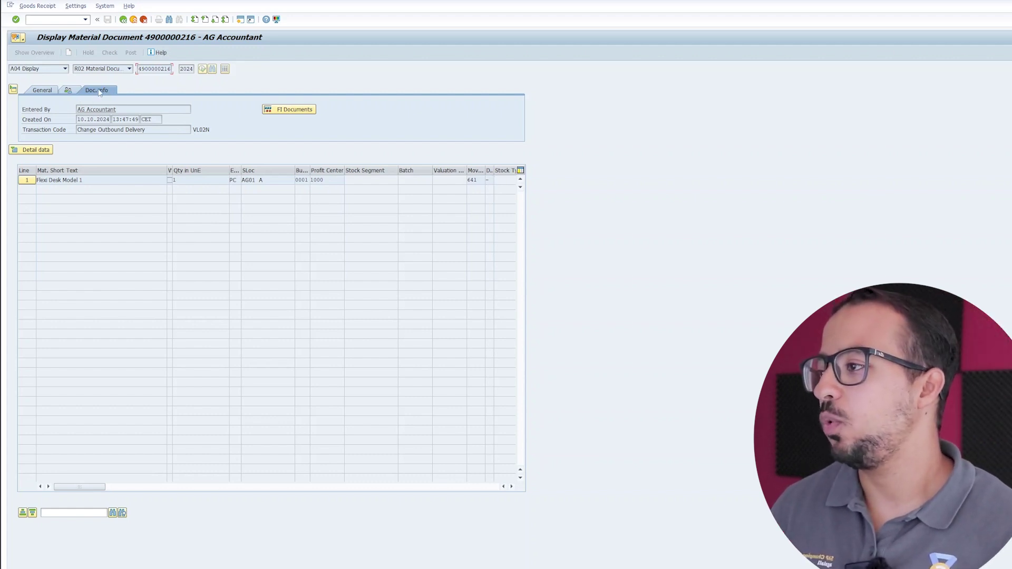
Display the material document's accounting document, examine its line items, plants and company code, and return to the material document
left_click(284, 113)
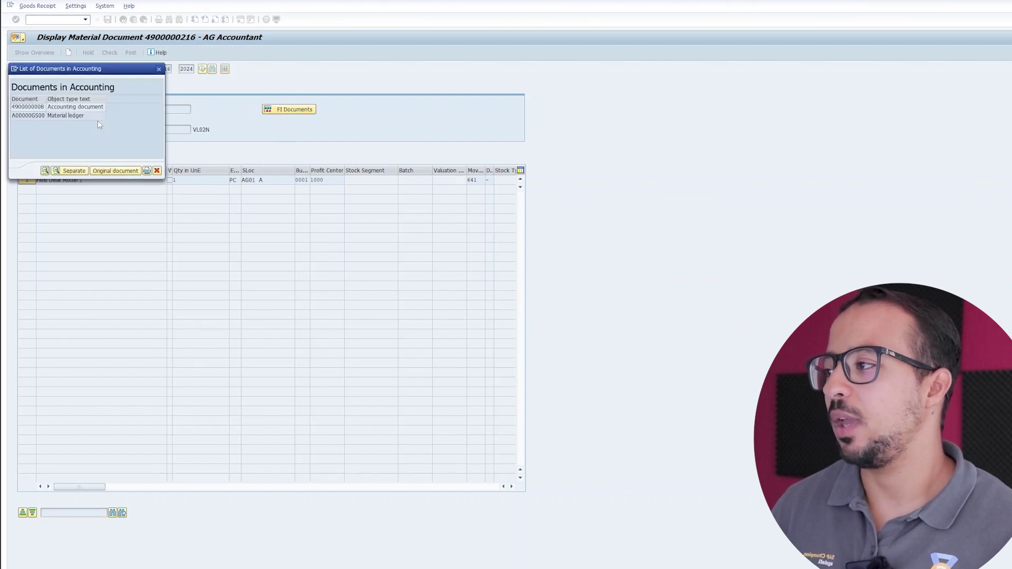
double_click(40, 107)
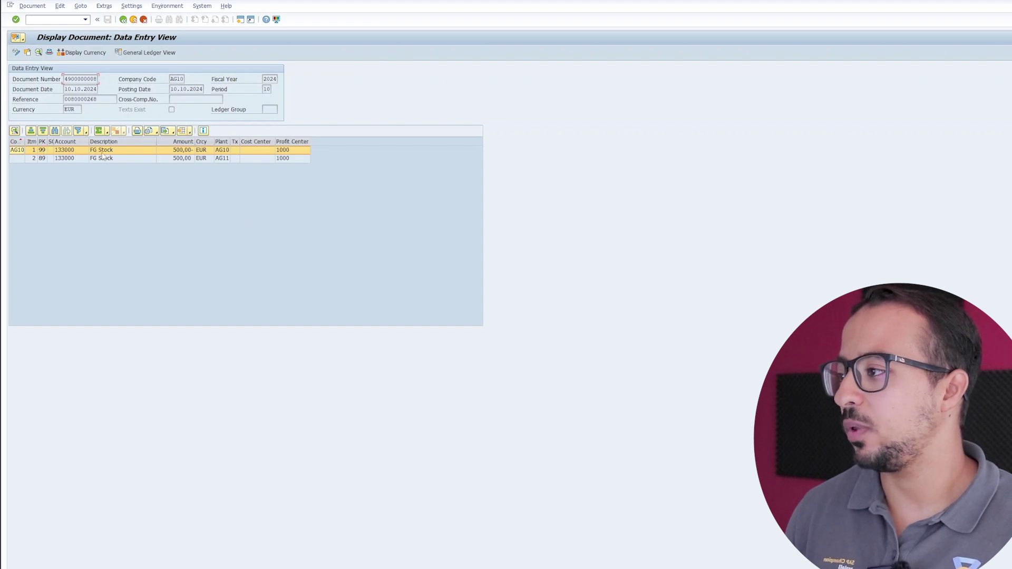
left_click_drag(89, 143, 95, 144)
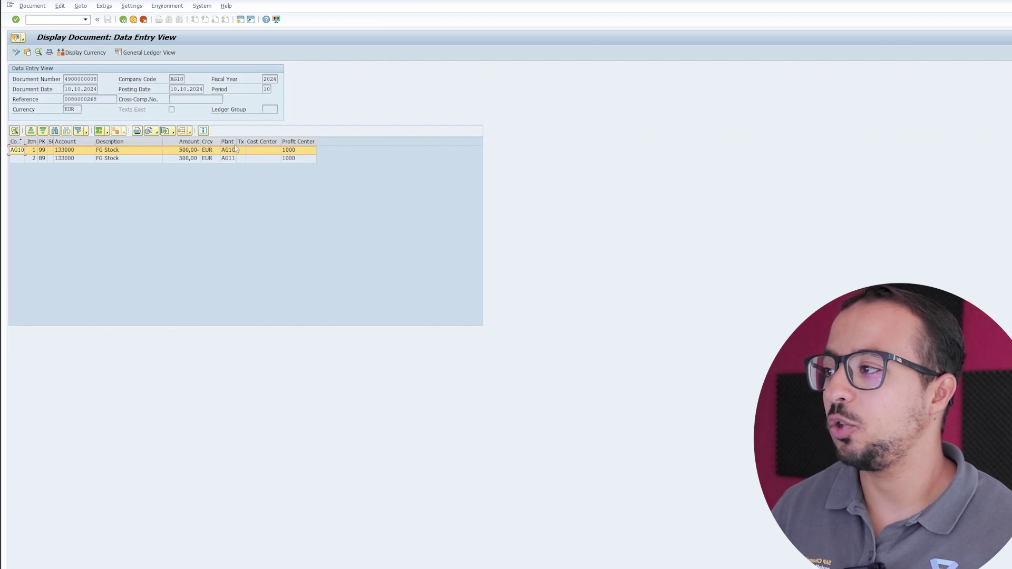
left_click_drag(234, 141, 246, 141)
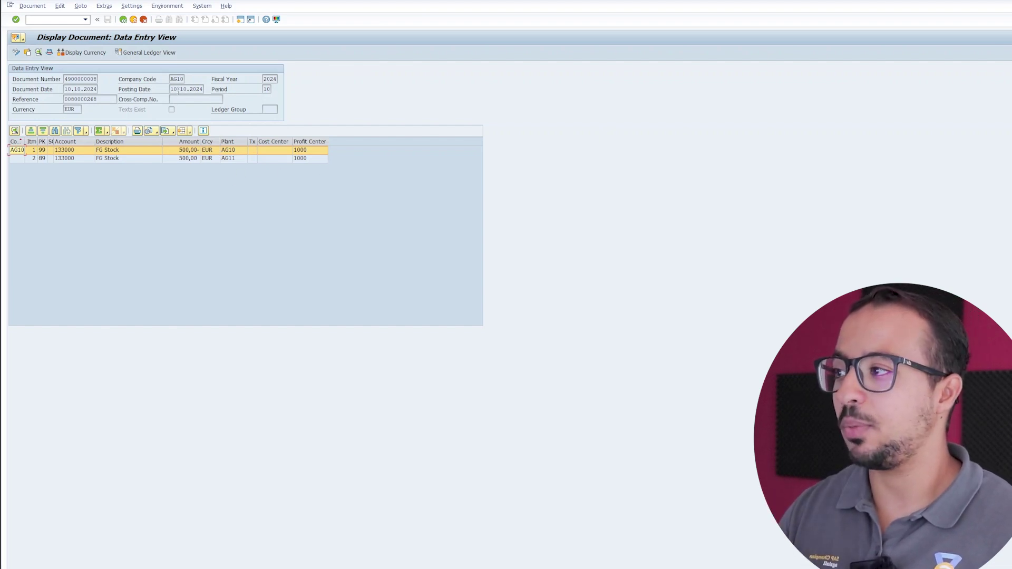
double_click(174, 79)
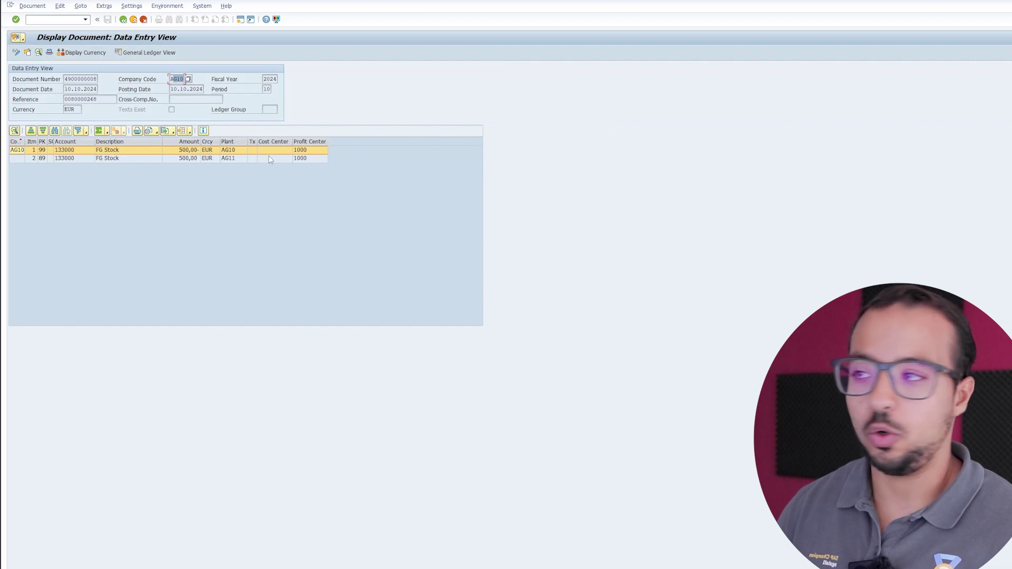
left_click(123, 21)
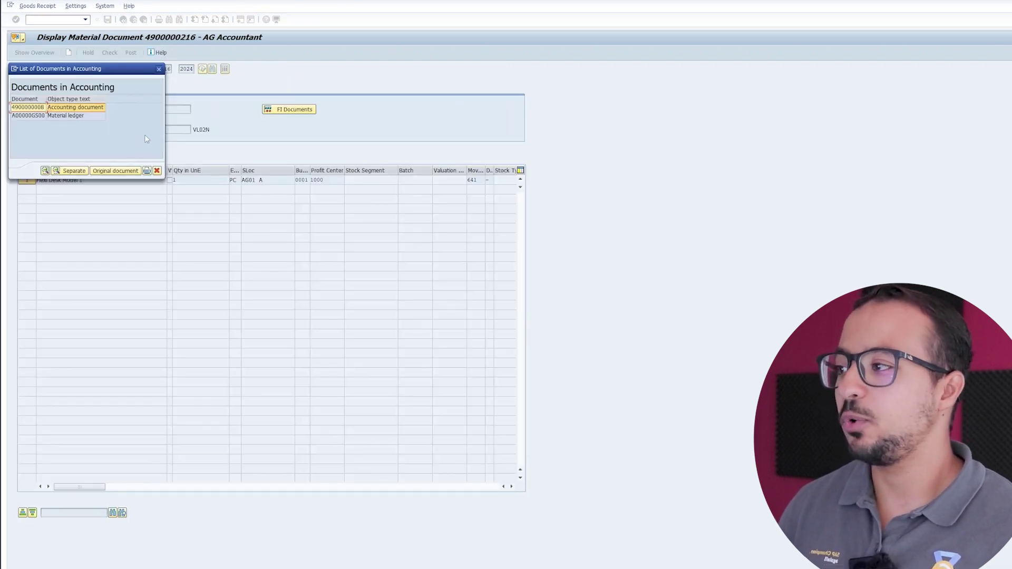
left_click(124, 20)
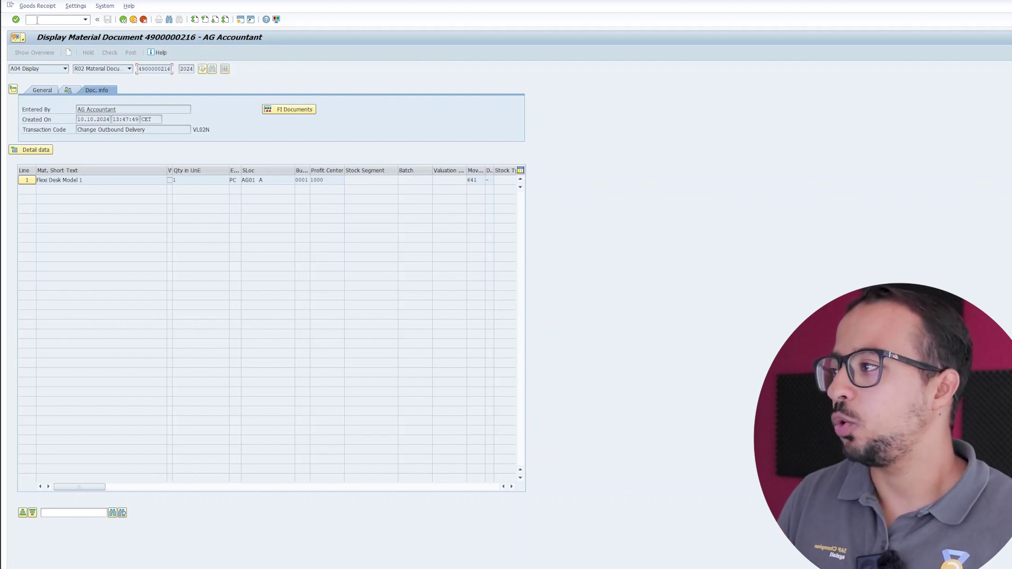
Open transaction MMBE in a new session and display the stock overview for material DESKM1
left_click(58, 22)
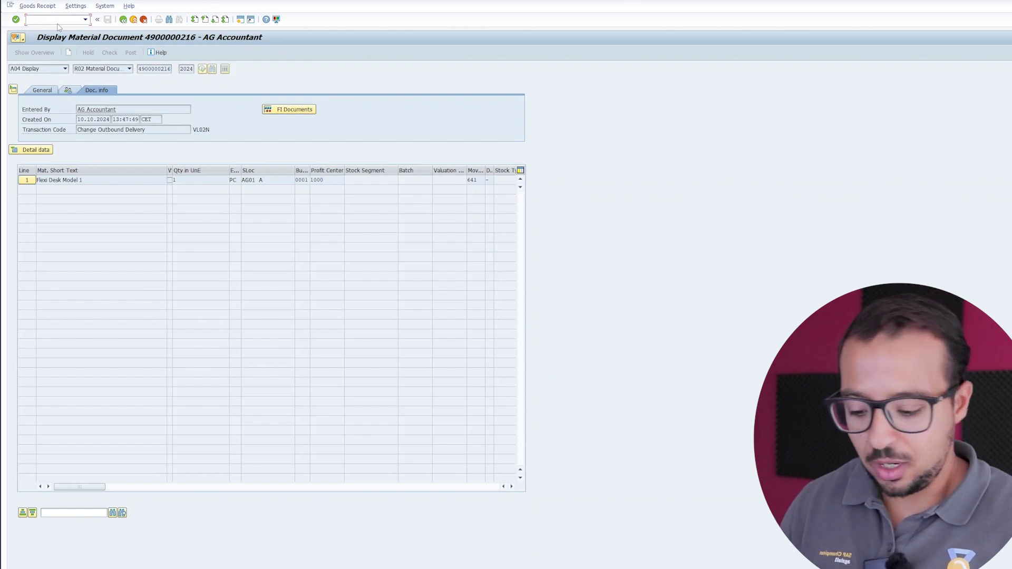
type("/ommb")
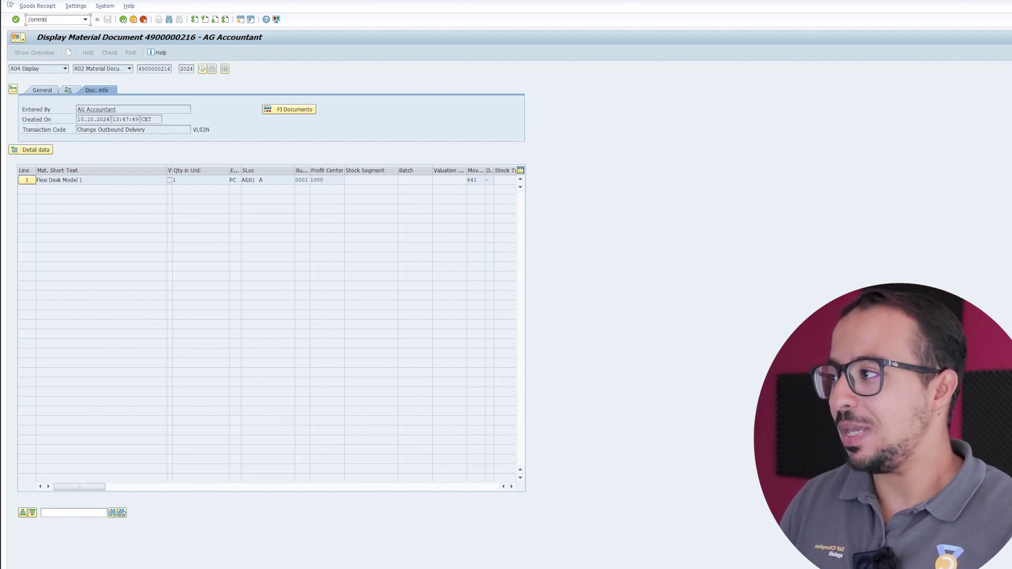
type("e")
key("Return")
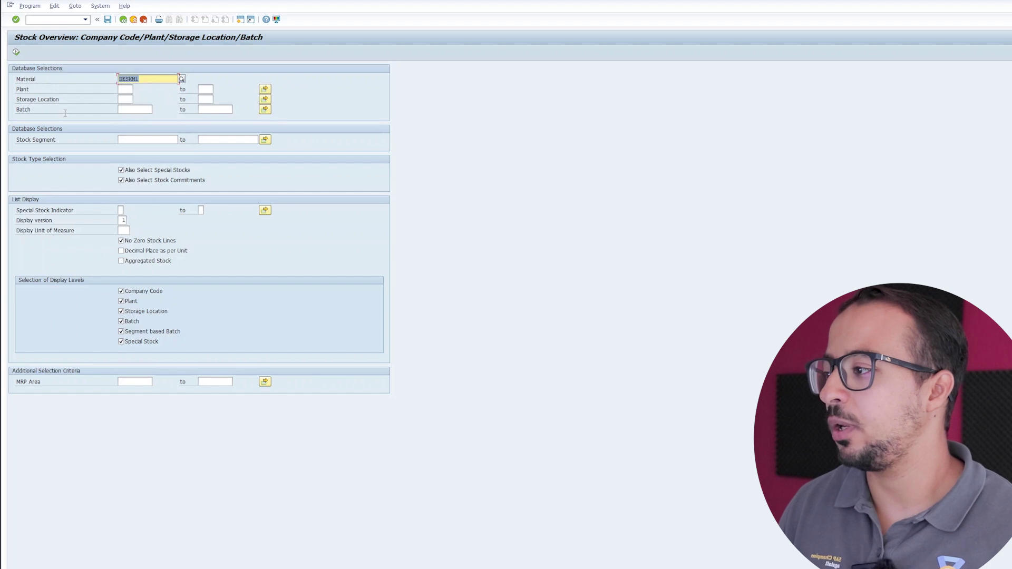
left_click(16, 52)
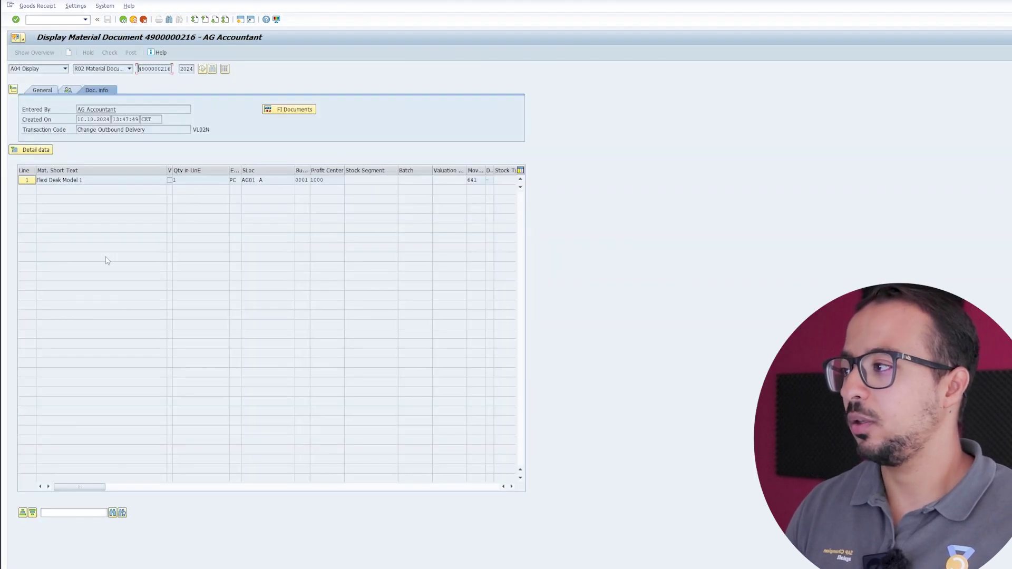
Start a goods receipt with reference to an outbound delivery and load the desk's outbound delivery
left_click(56, 19)
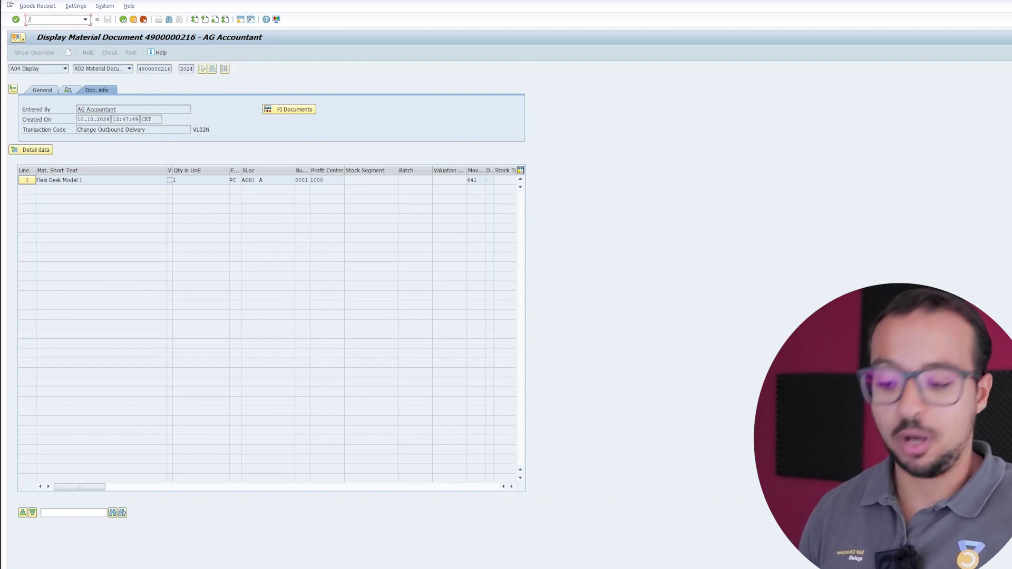
type("/nvl02n")
key("Return")
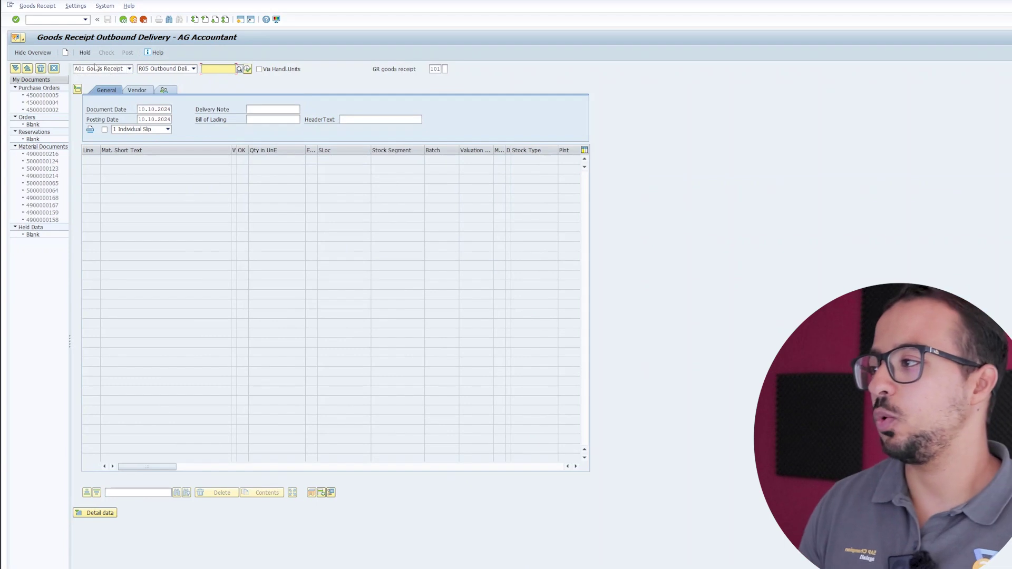
left_click(159, 69)
left_click(161, 69)
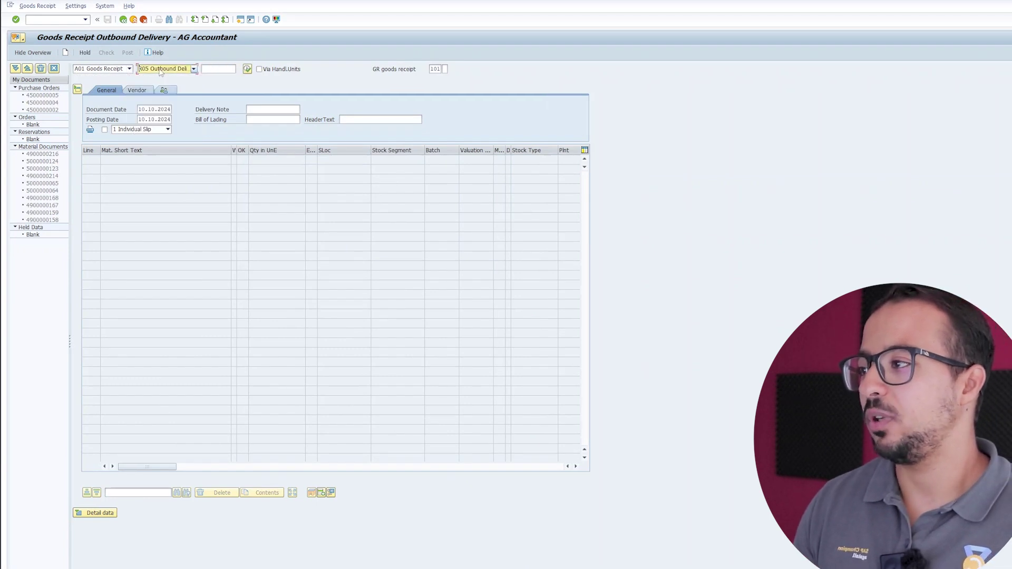
left_click(223, 69)
type("80000268")
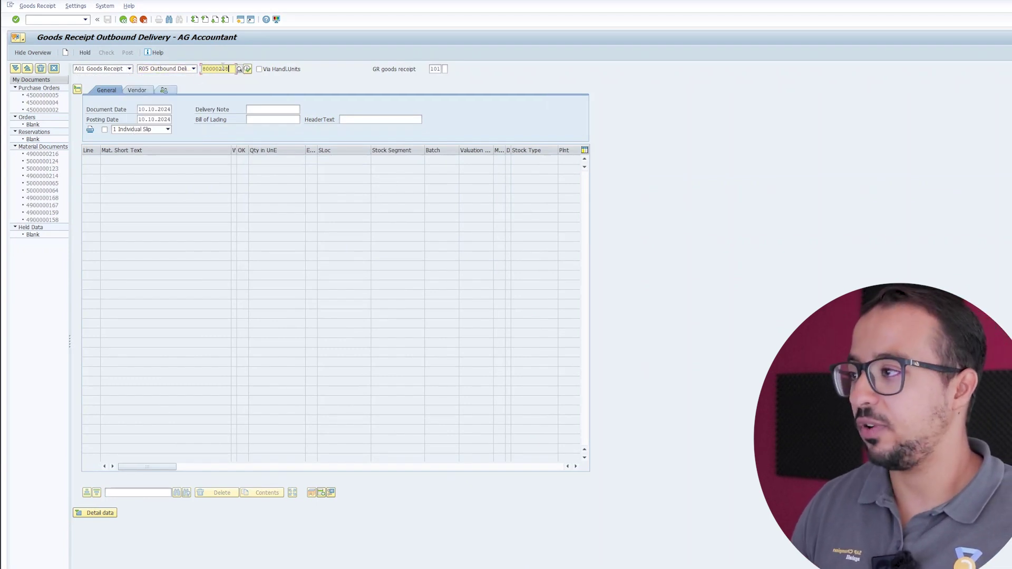
key("Return")
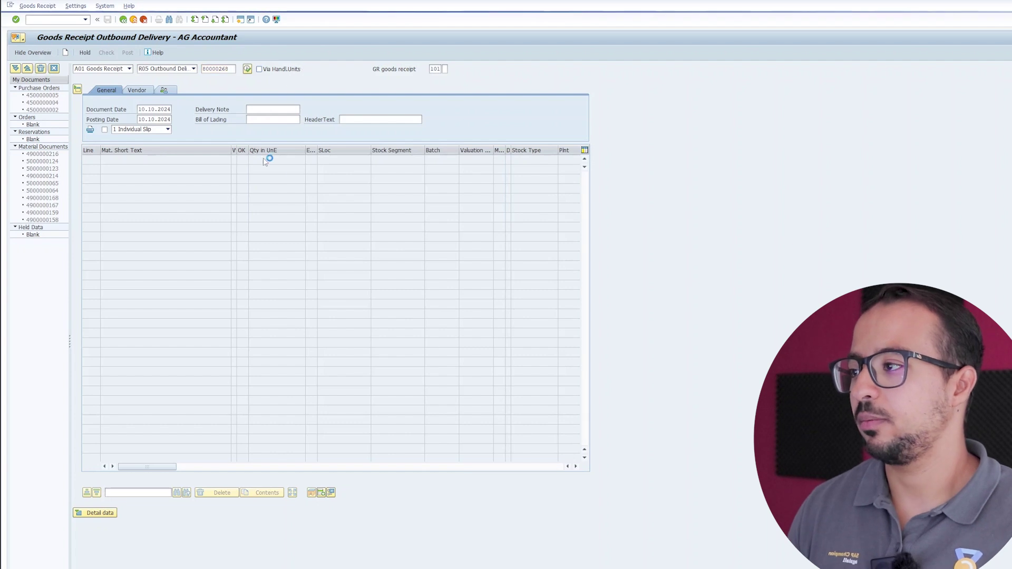
left_click(269, 161)
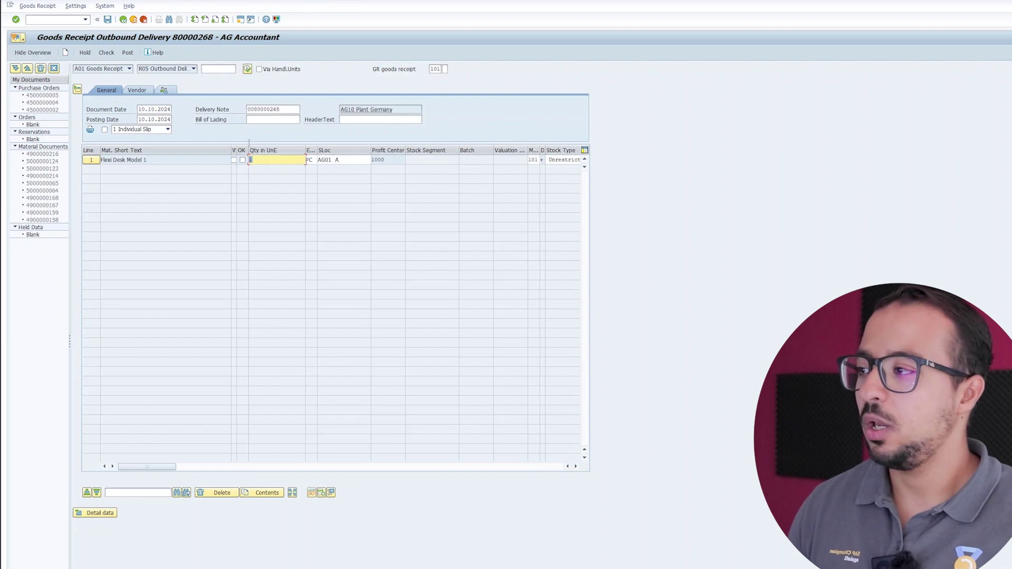
Mark the Flexi Desk Model 1 item as OK, check its receiving plant and storage location, and post the goods receipt
left_click(242, 160)
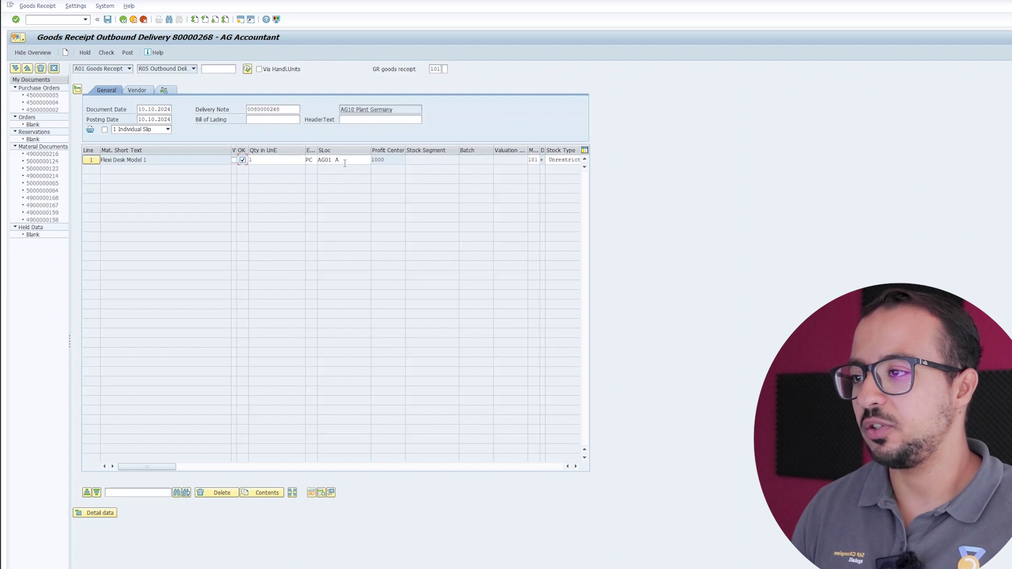
left_click_drag(142, 467, 186, 467)
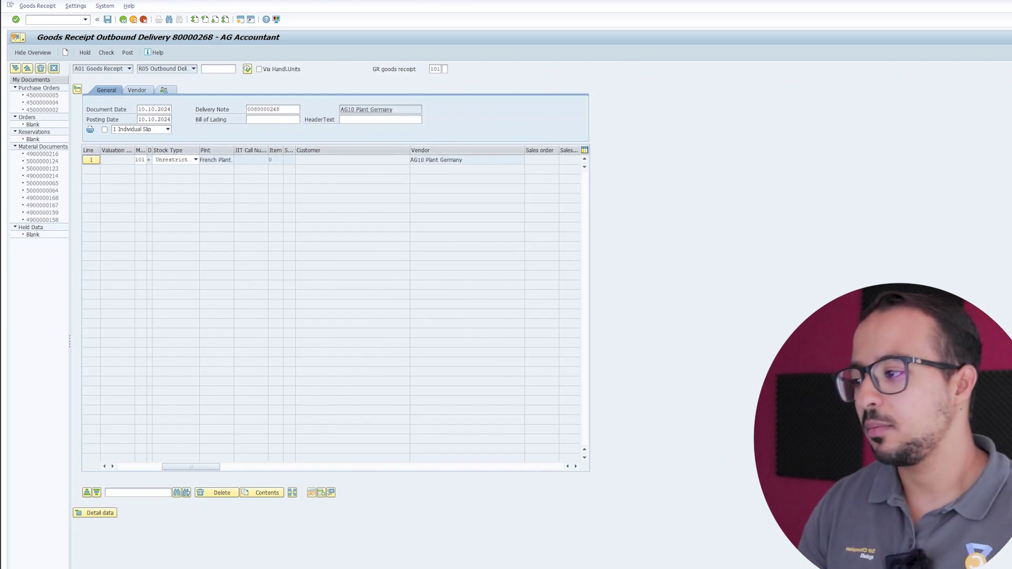
left_click_drag(201, 467, 379, 468)
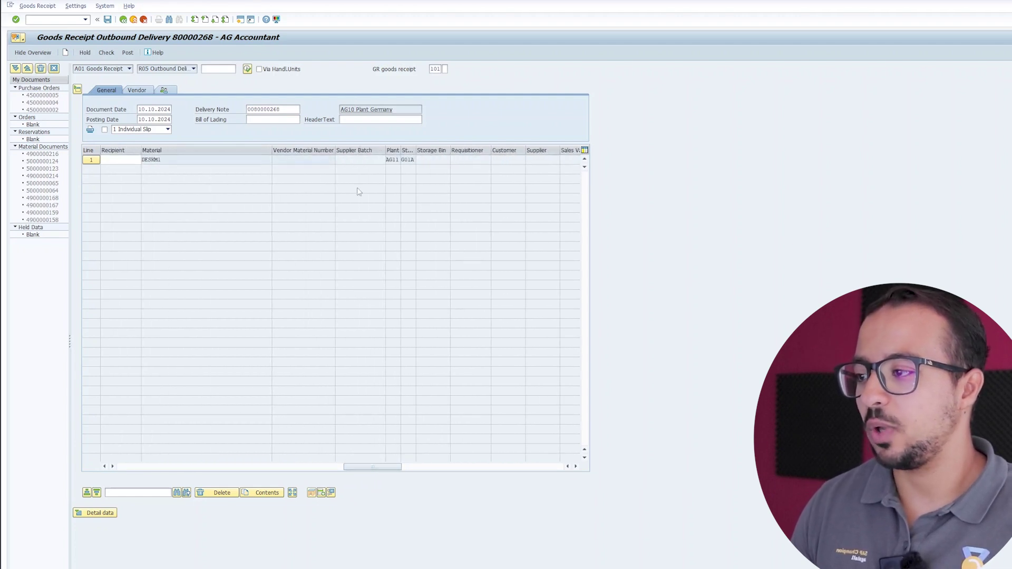
mouse_move(361, 468)
left_mouse_down()
mouse_move(341, 368)
mouse_move(364, 445)
mouse_move(367, 470)
mouse_move(359, 468)
left_mouse_up()
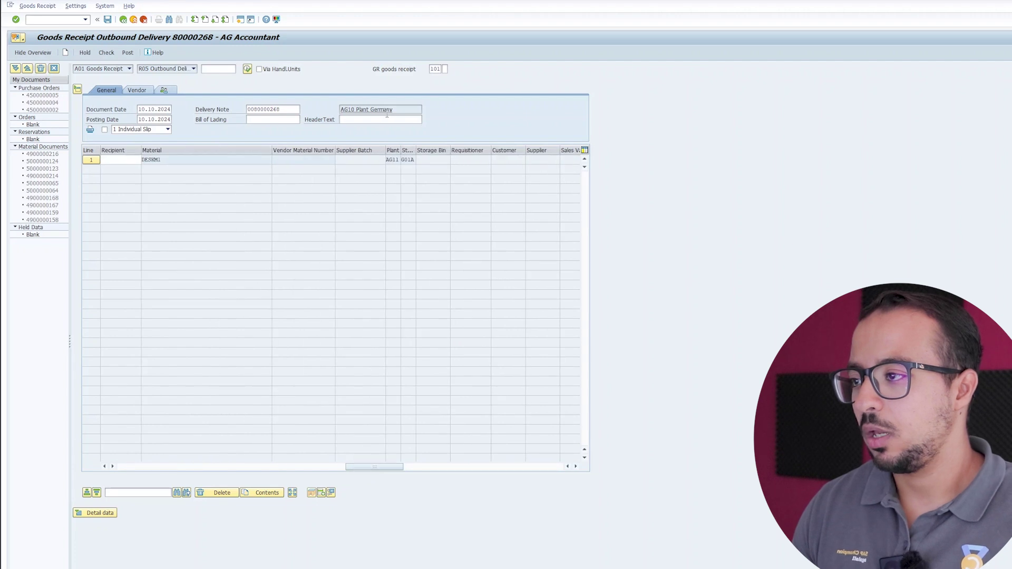
left_click_drag(385, 150, 363, 150)
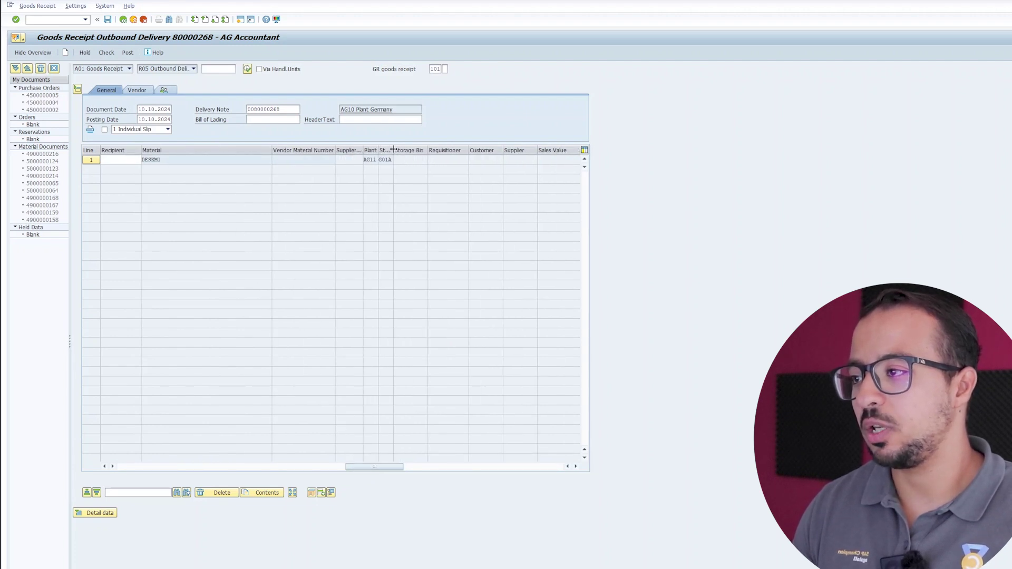
left_click_drag(394, 150, 409, 150)
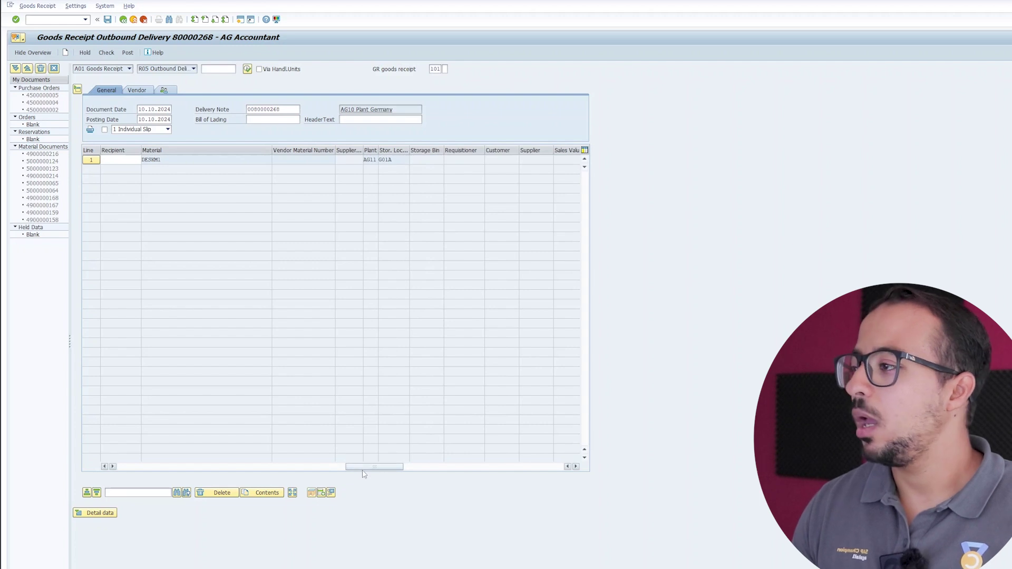
left_click_drag(373, 467, 141, 474)
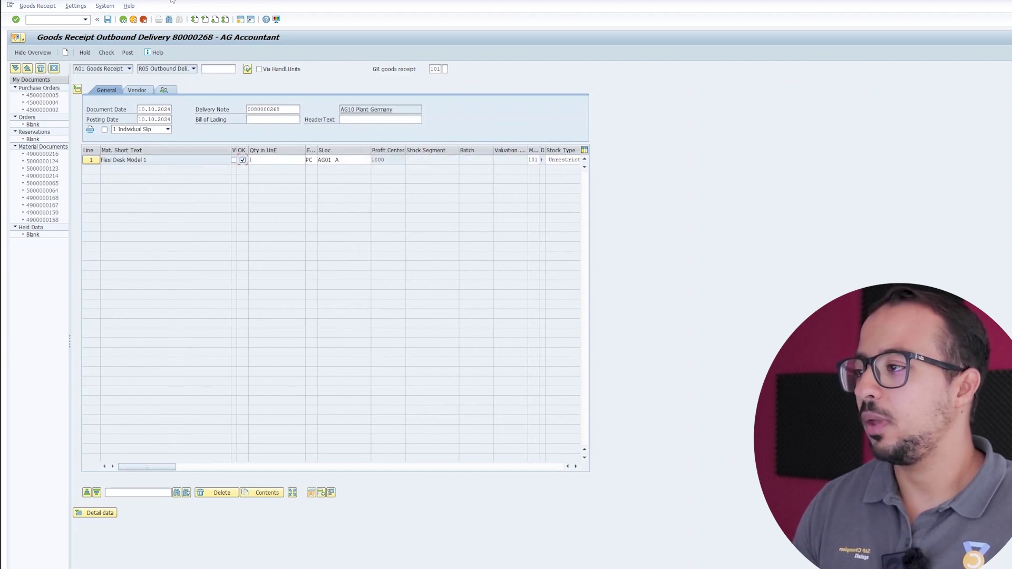
left_click(131, 54)
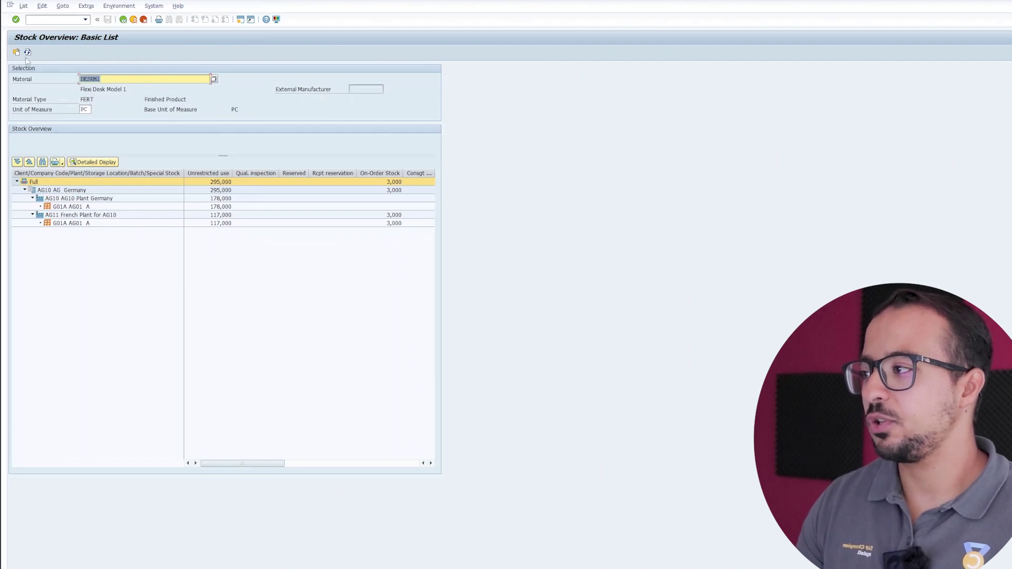
Refresh the DESKM1 stock overview and display the document info of the goods receipt's material document
left_click(27, 52)
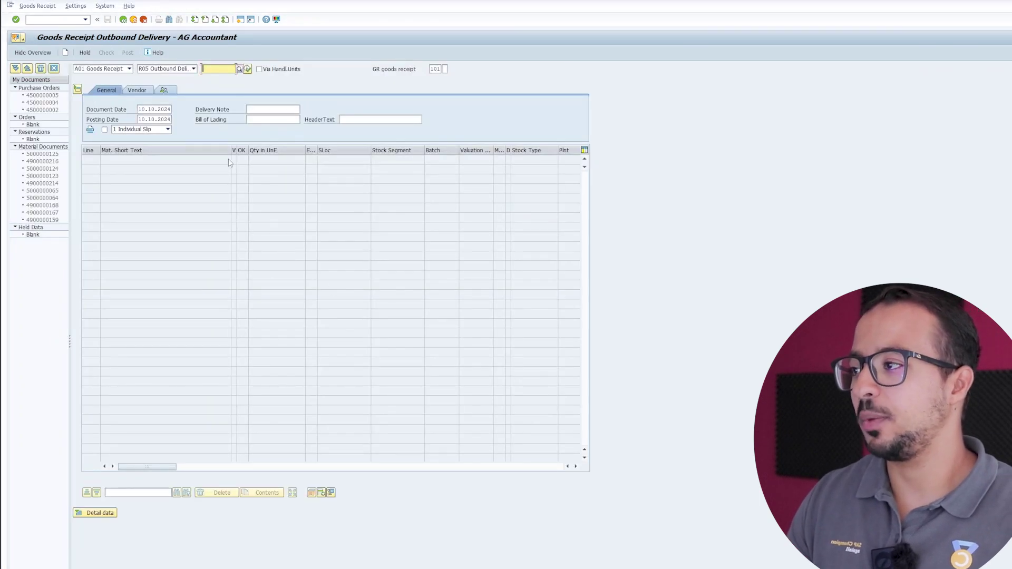
left_click(104, 69)
left_click(121, 97)
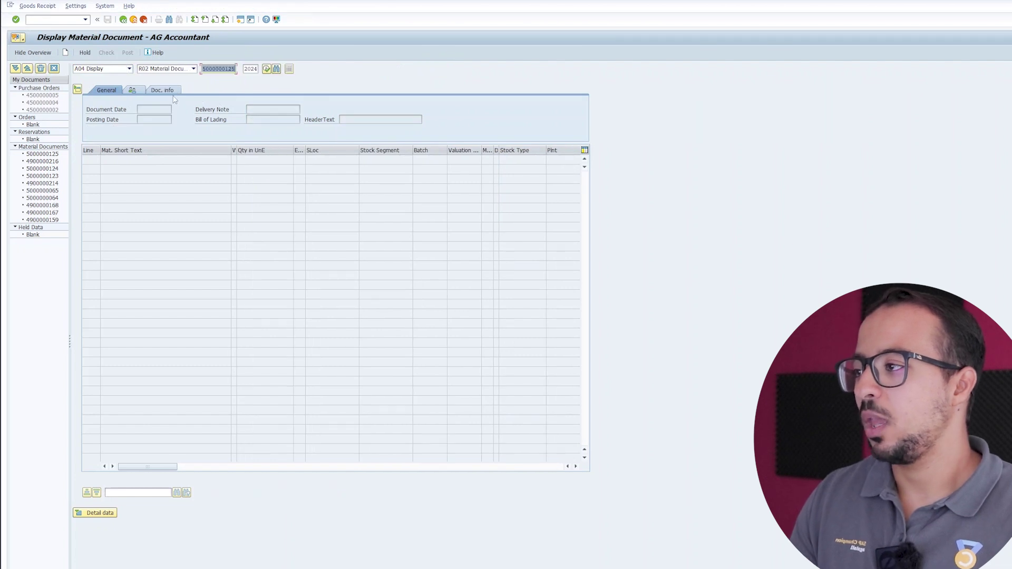
key("Return")
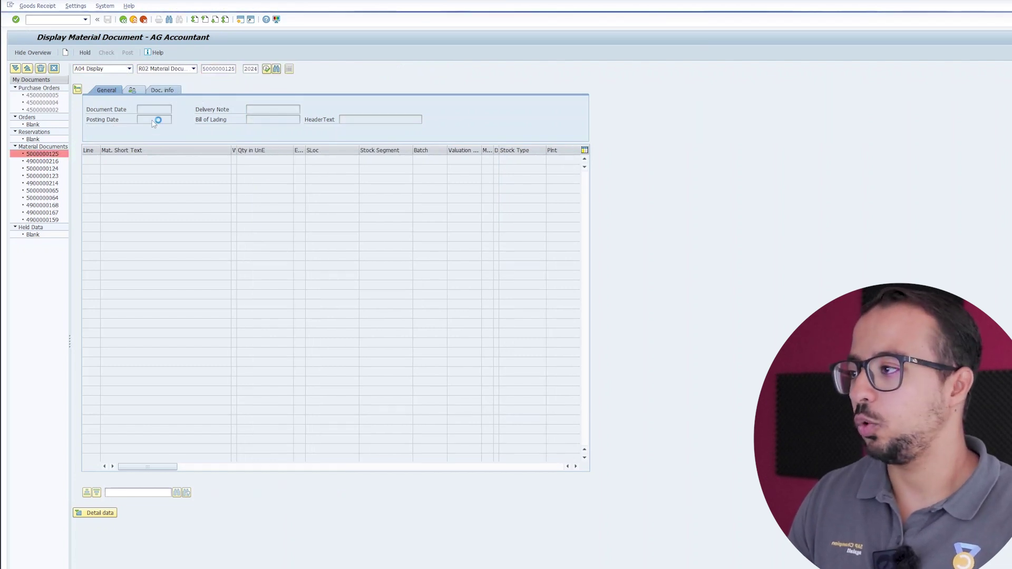
left_click(193, 90)
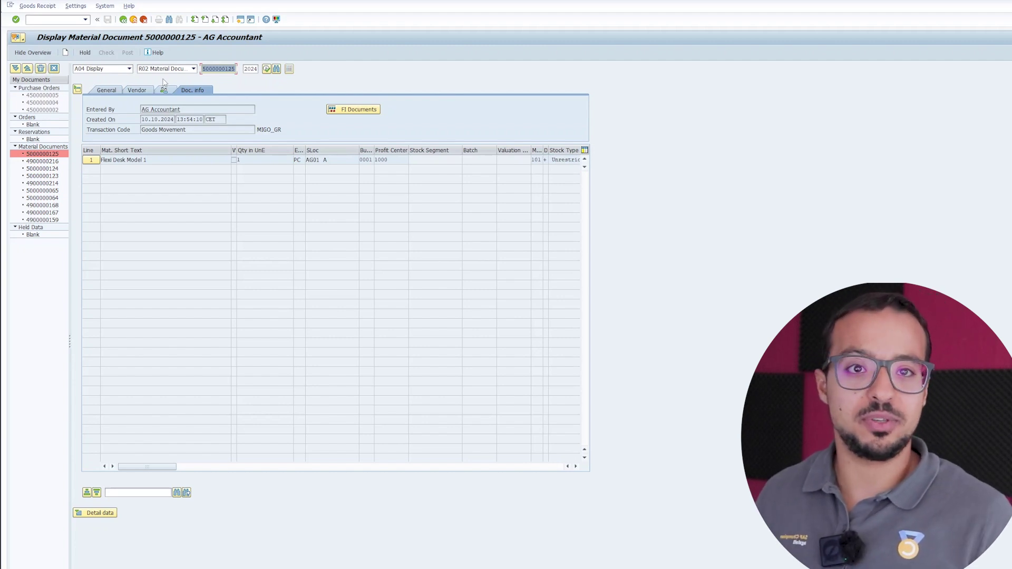
Return to SAP Easy Access and start a billing document of type WIA Plants Abroad for the outbound delivery in transaction VF01
left_click(123, 20)
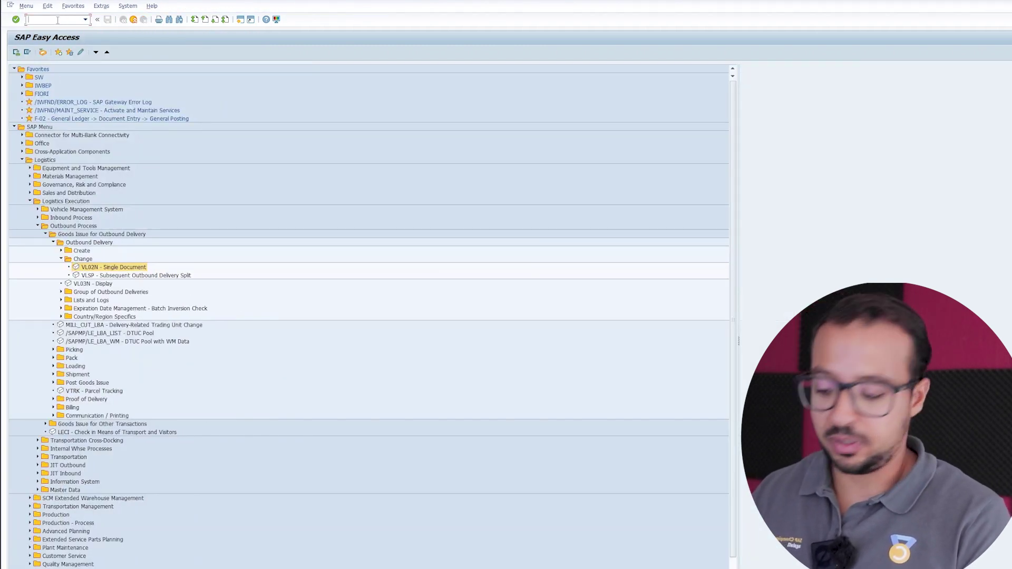
type("vf01")
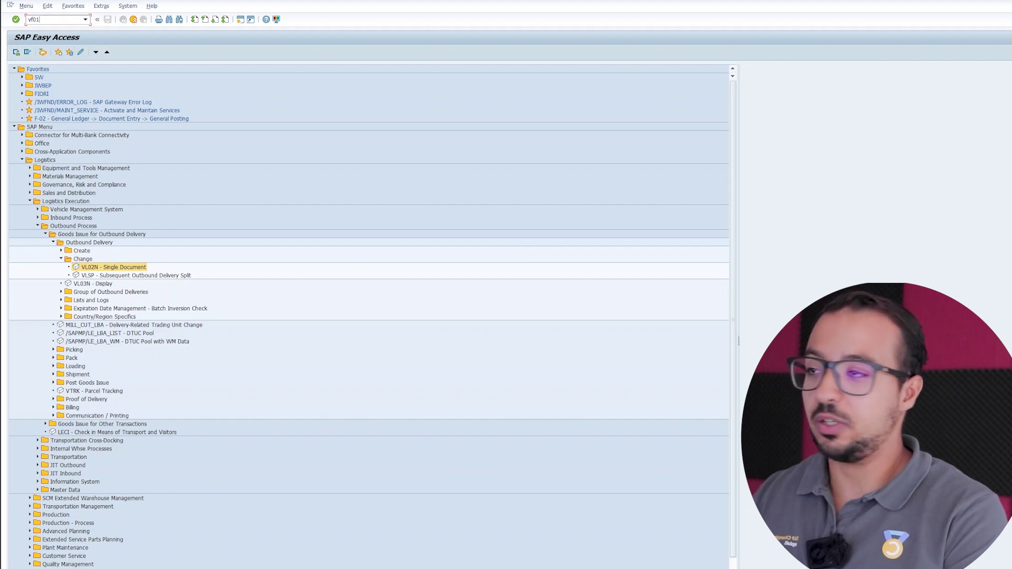
key("Return")
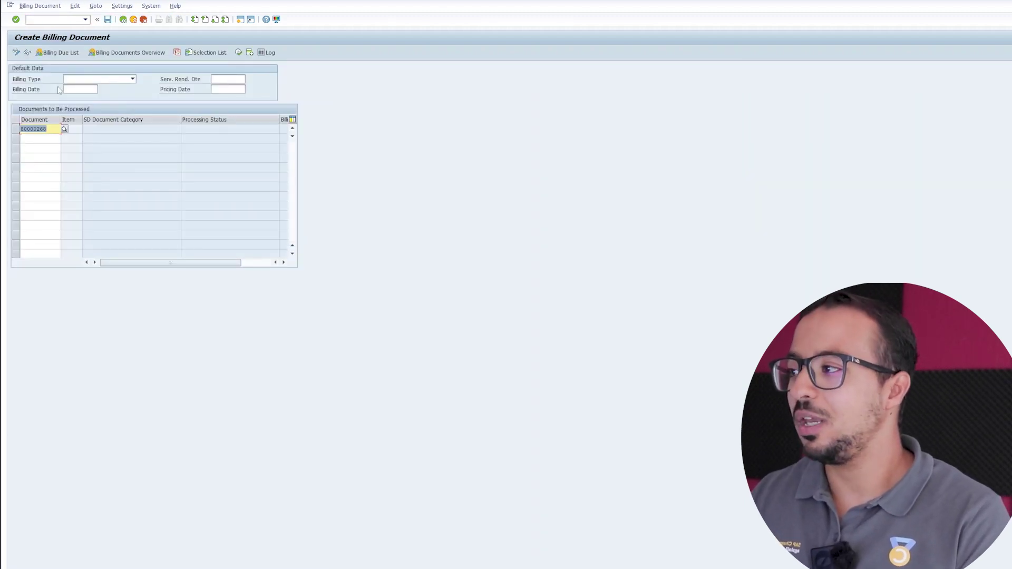
left_click(99, 83)
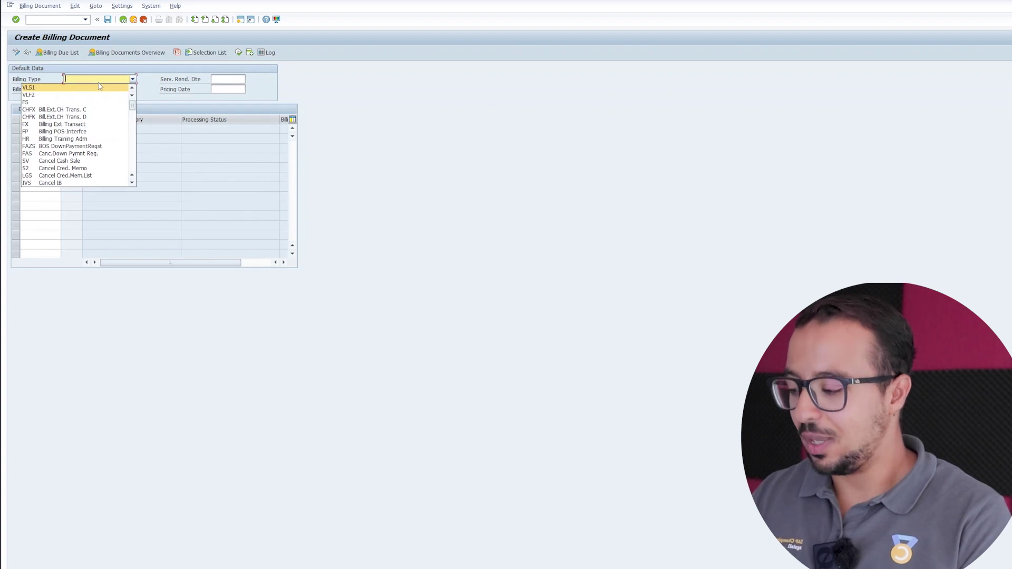
scroll(75, 182, "down", 3)
key("Escape")
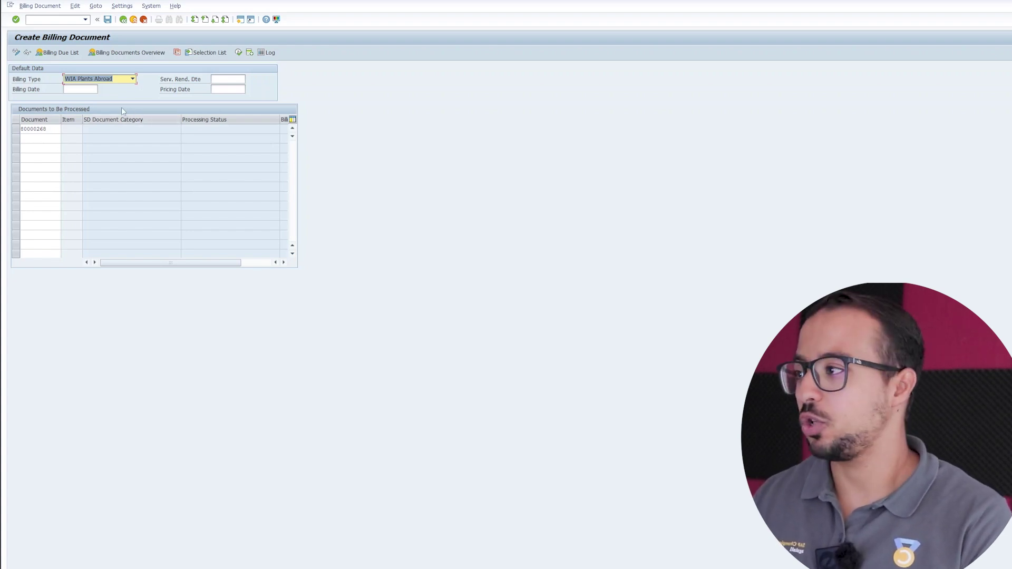
left_click(33, 129)
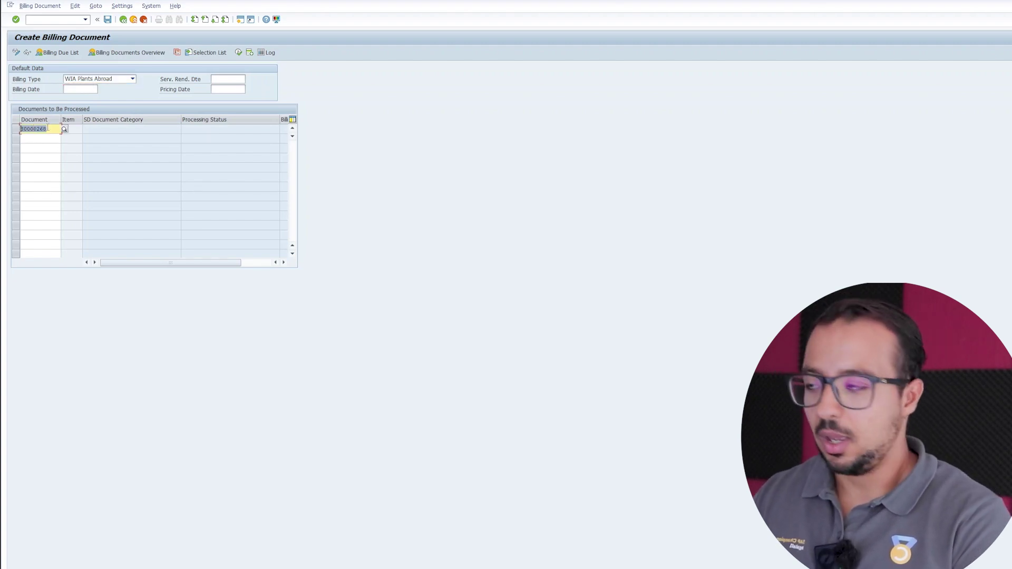
key("Return")
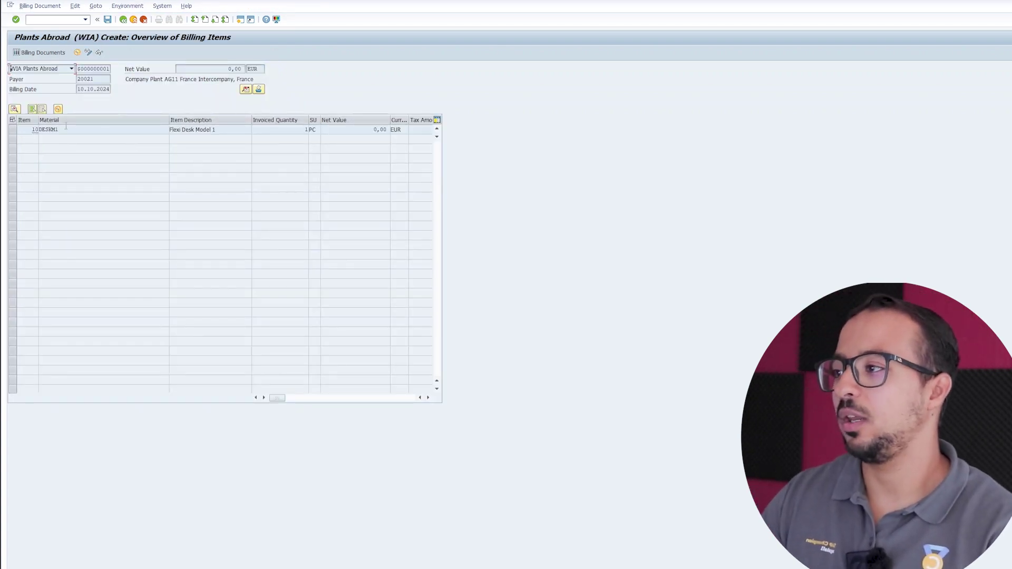
Check the billing item's invoiced quantity and payer, and open the billing header details to examine the company code
double_click(306, 130)
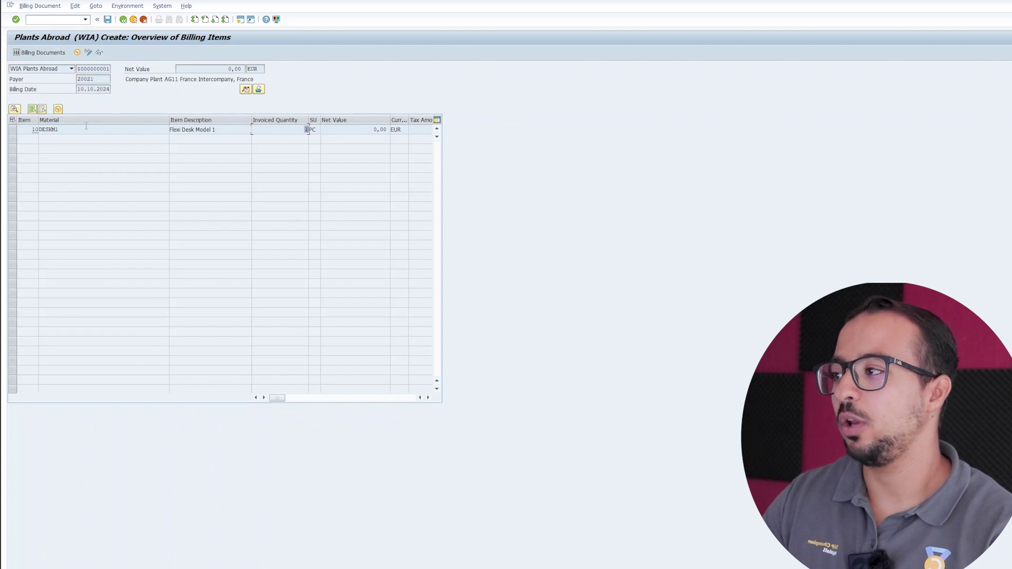
double_click(106, 78)
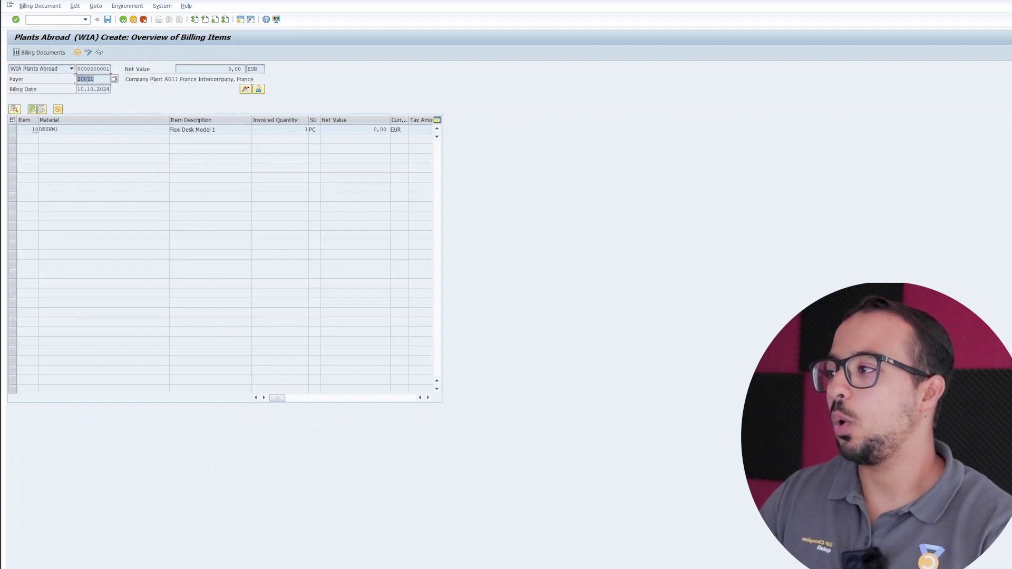
left_click_drag(126, 79, 222, 80)
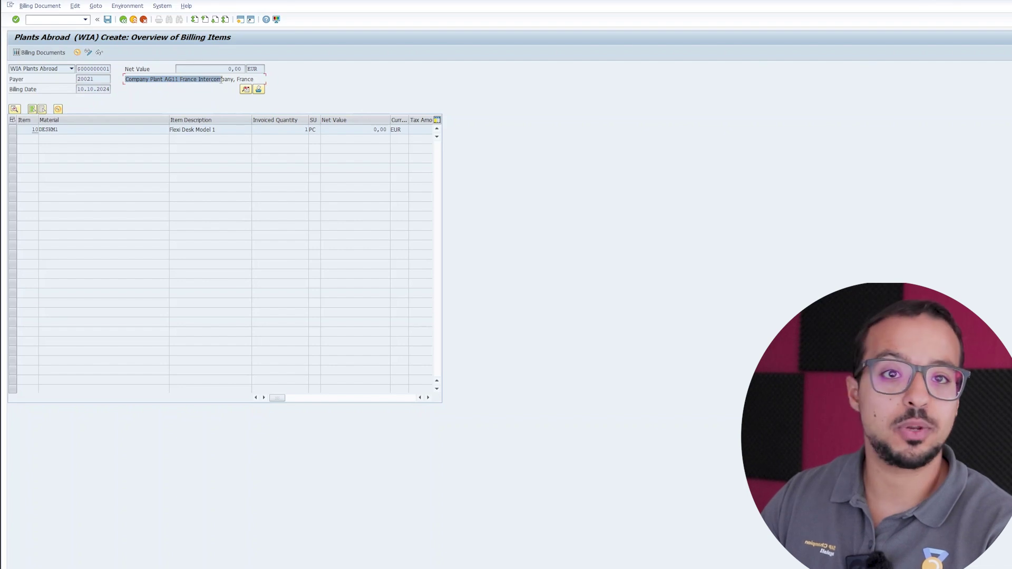
double_click(87, 79)
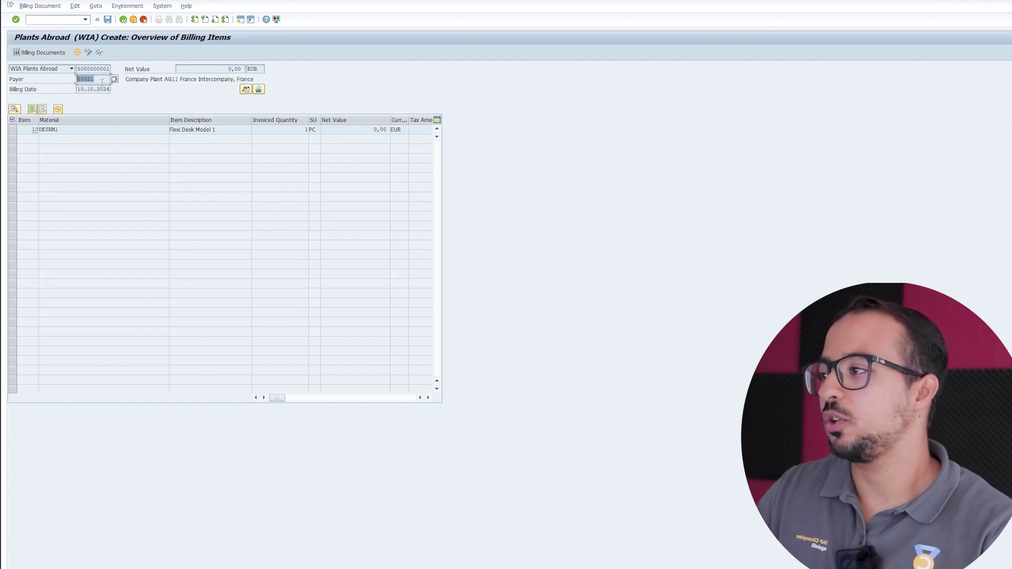
left_click(245, 91)
left_click(245, 90)
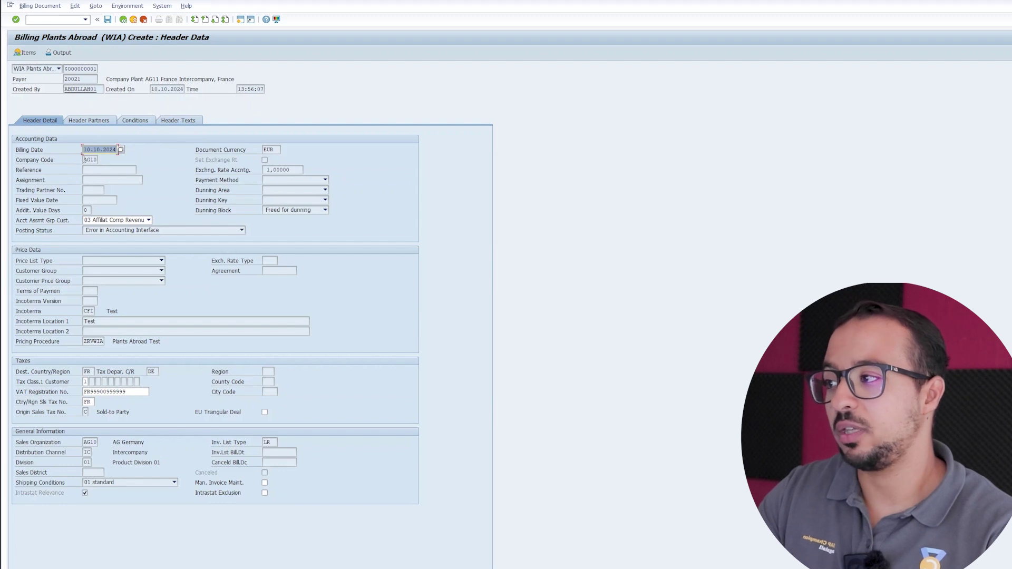
key("Tab")
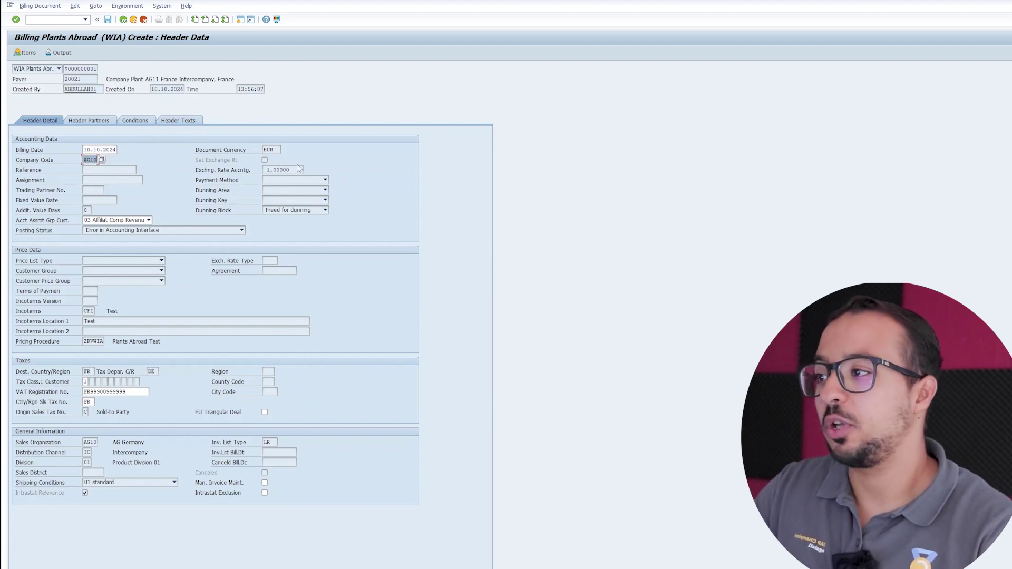
Check the billing header's document currency, pricing procedure, VAT registration number, sales tax country, sales organization and division
left_click(268, 149)
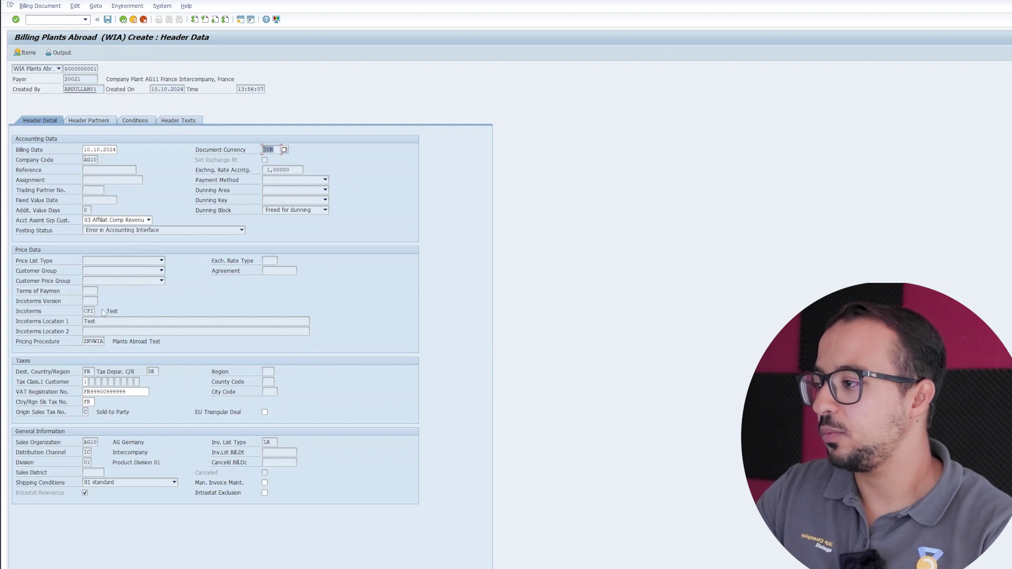
left_click(85, 342)
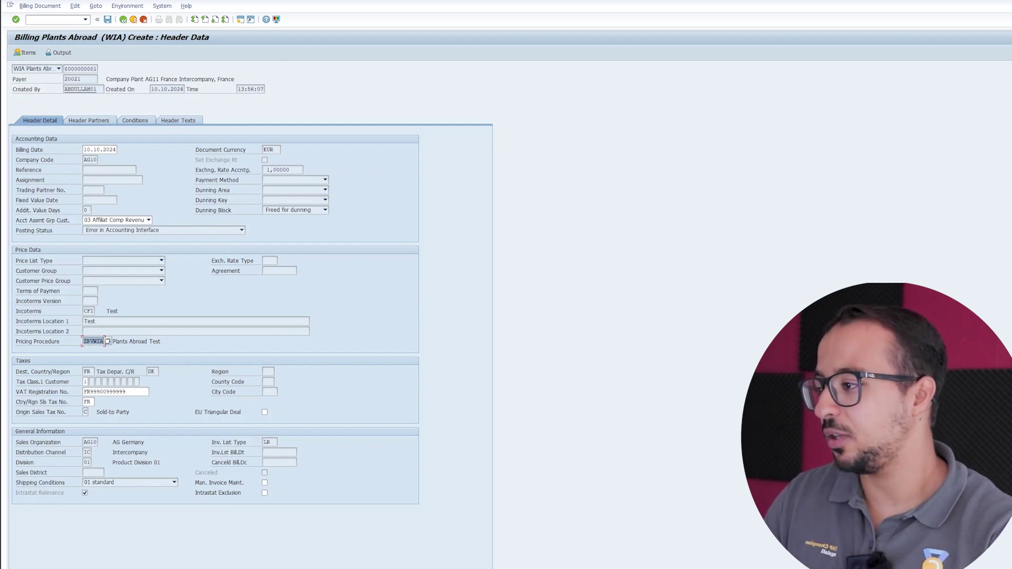
left_click_drag(134, 392, 66, 394)
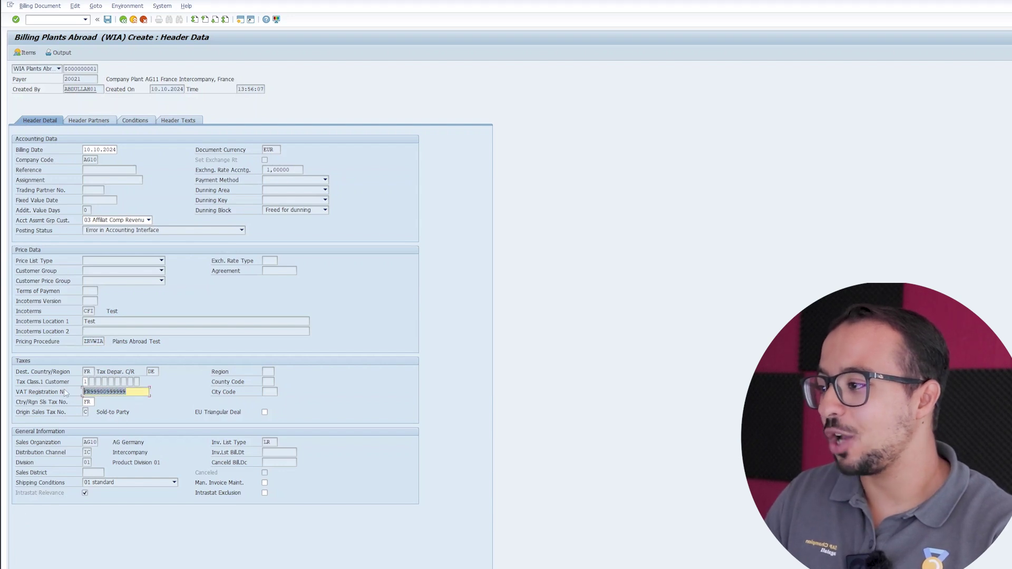
left_click(136, 395)
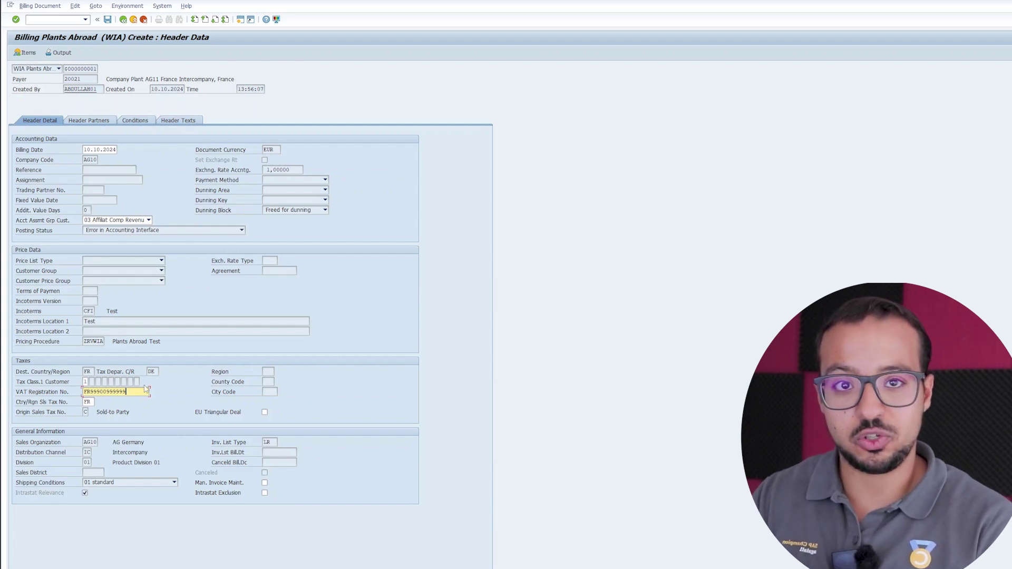
double_click(88, 402)
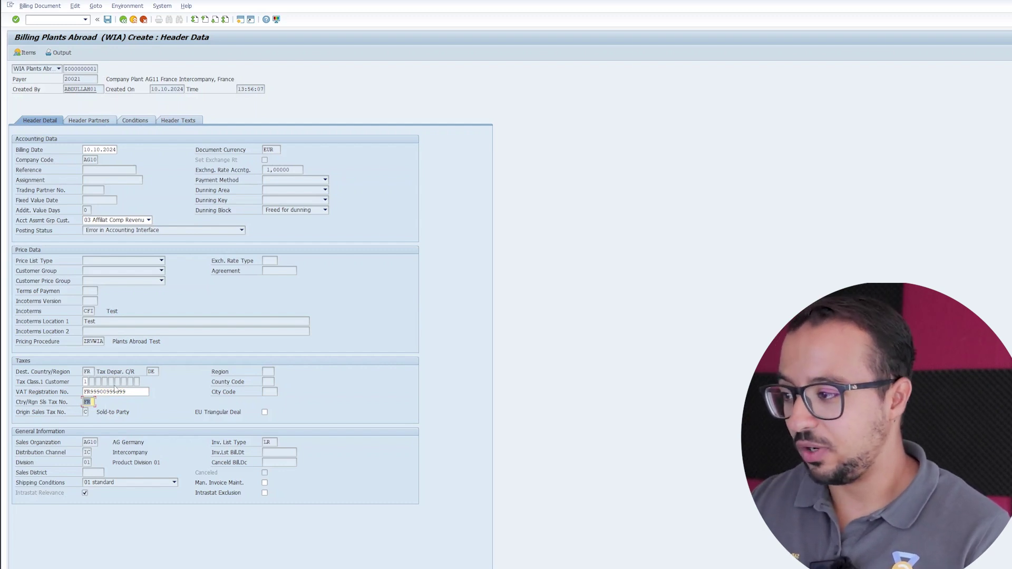
double_click(90, 442)
left_click(88, 462)
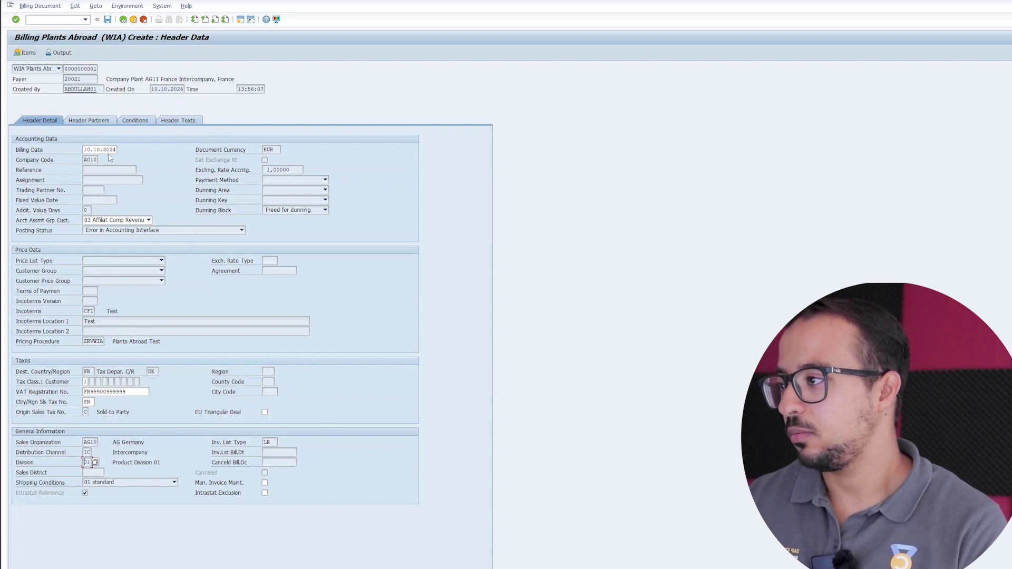
View the billing header's pricing conditions, and open the item conditions of the Flexi Desk Model 1 item
left_click(141, 117)
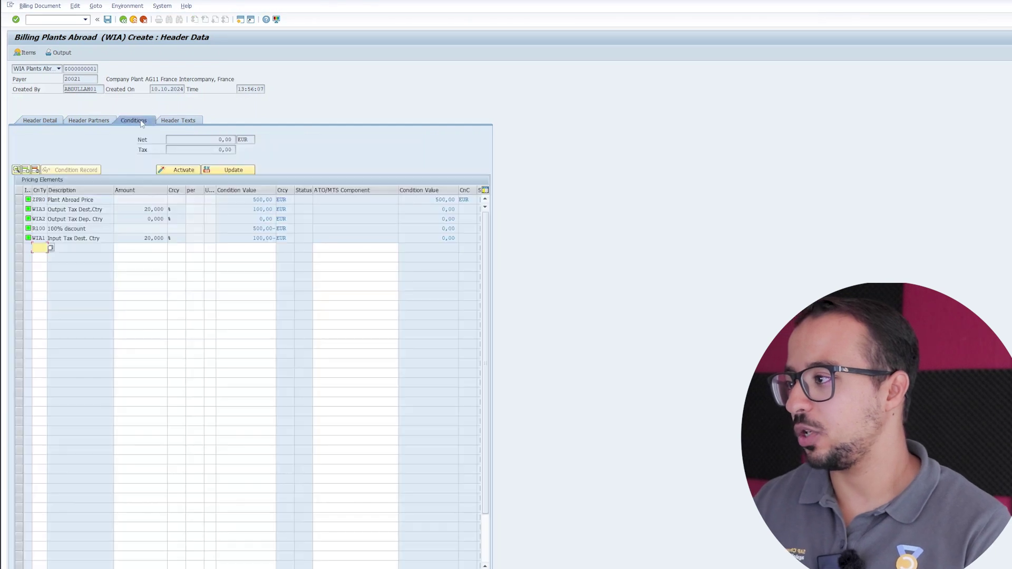
left_click(124, 19)
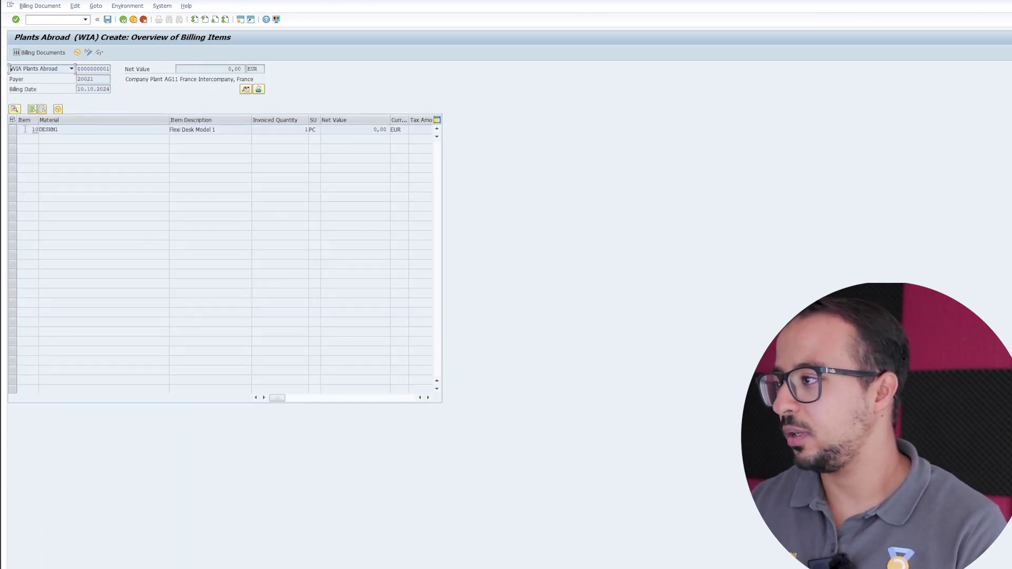
left_click(12, 129)
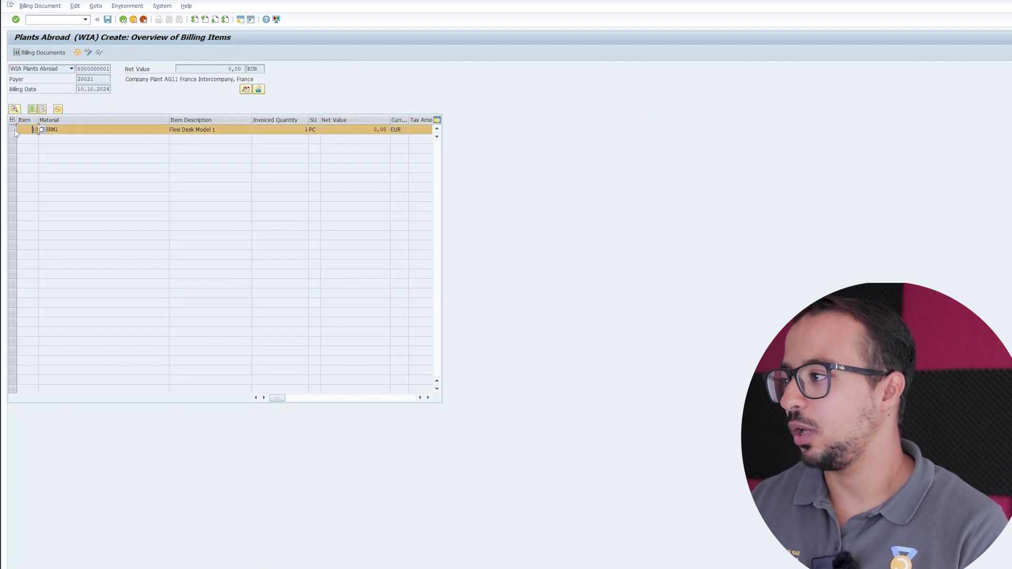
left_click(15, 110)
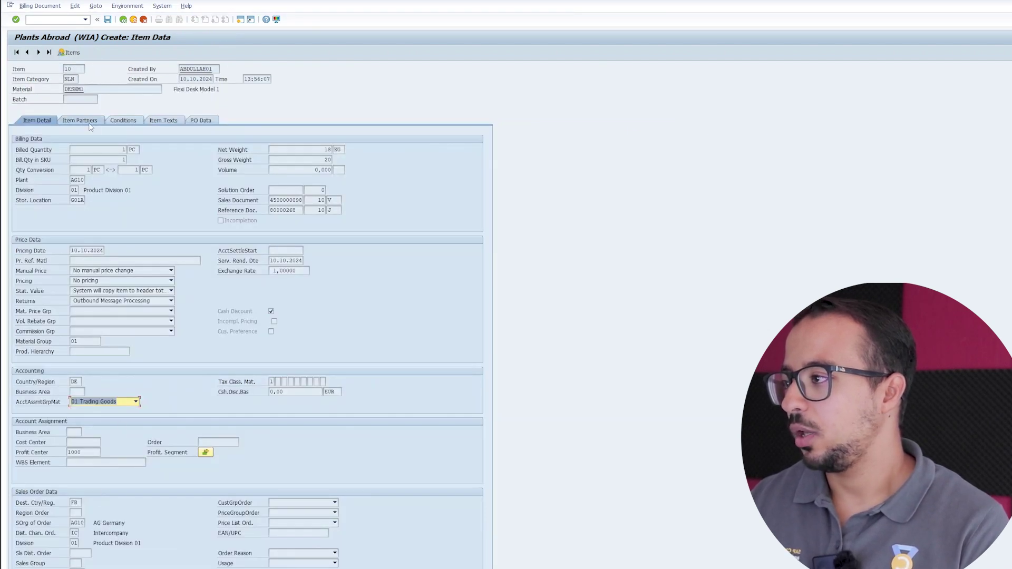
left_click(122, 121)
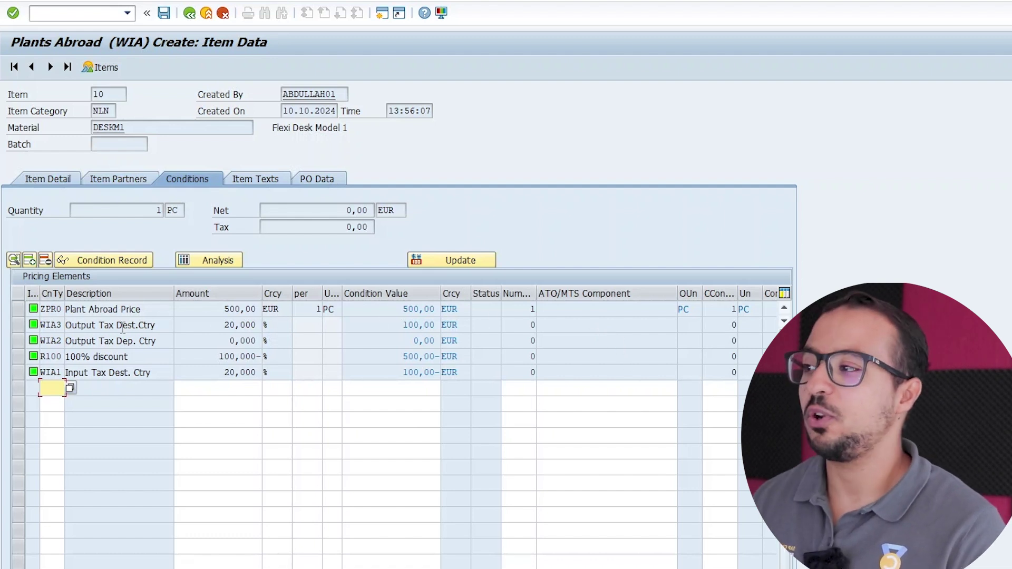
Examine the amount of the ZPR0 Plant Abroad Price condition
left_click(17, 308)
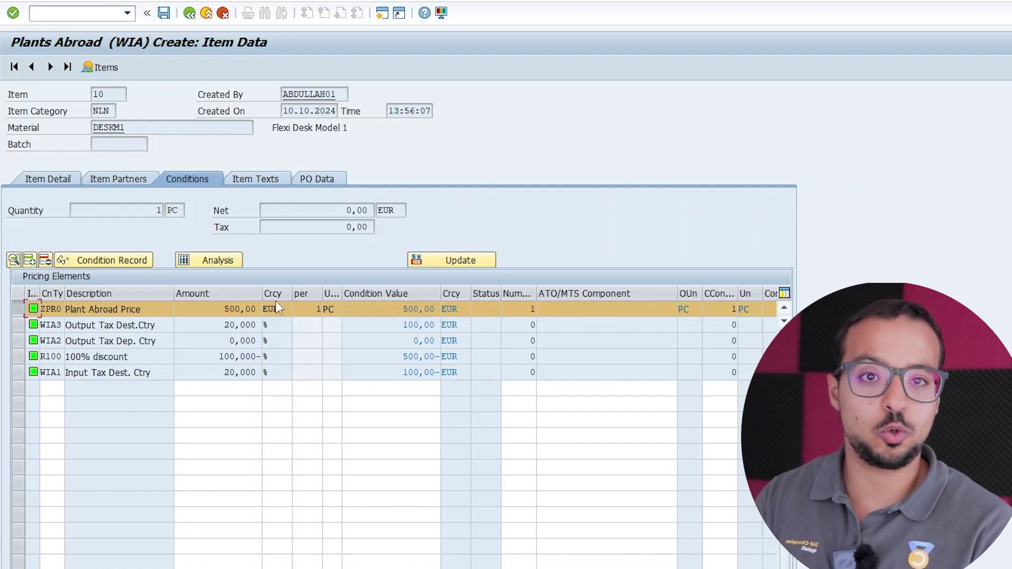
left_click(224, 309)
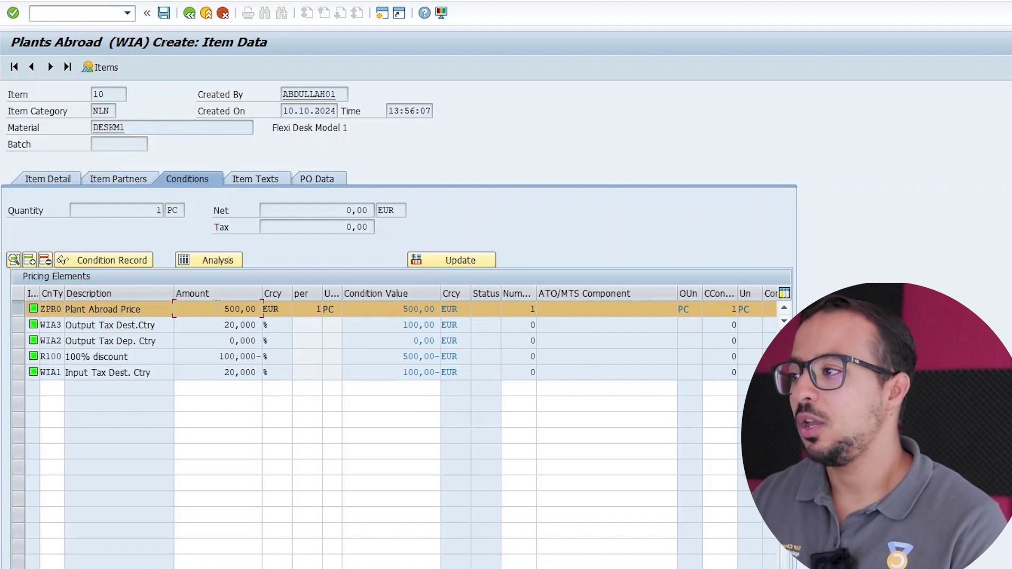
double_click(238, 309)
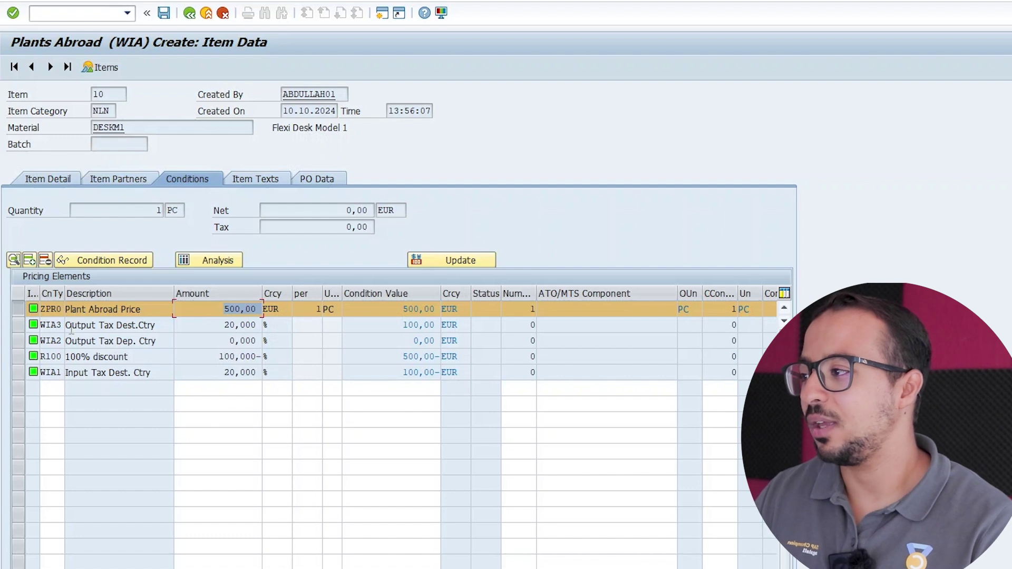
Mark the tax conditions WIA3, WIA2 and WIA1 to examine them, and clear the row selection
left_click(20, 327)
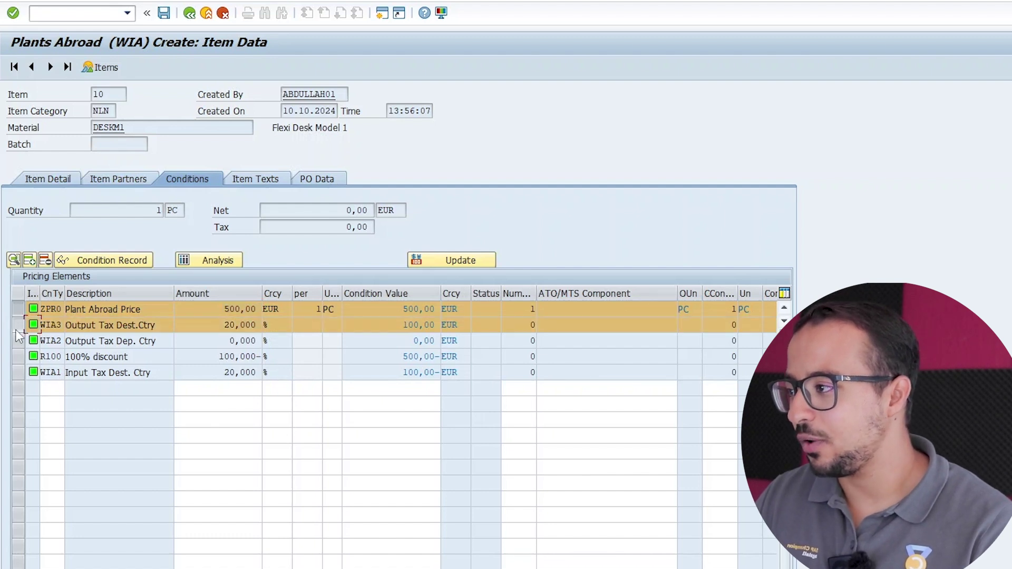
left_click(18, 340)
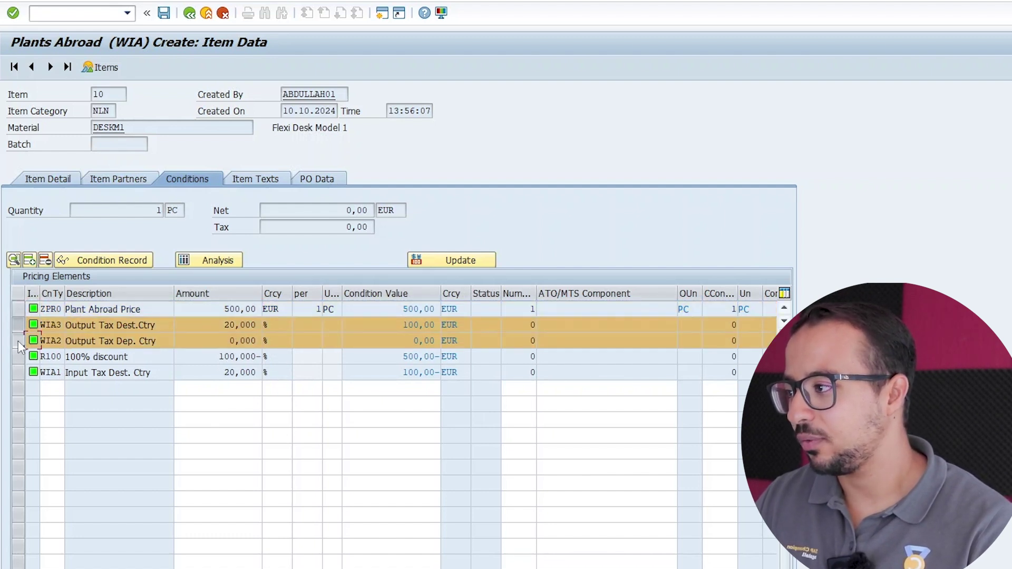
left_click(15, 373)
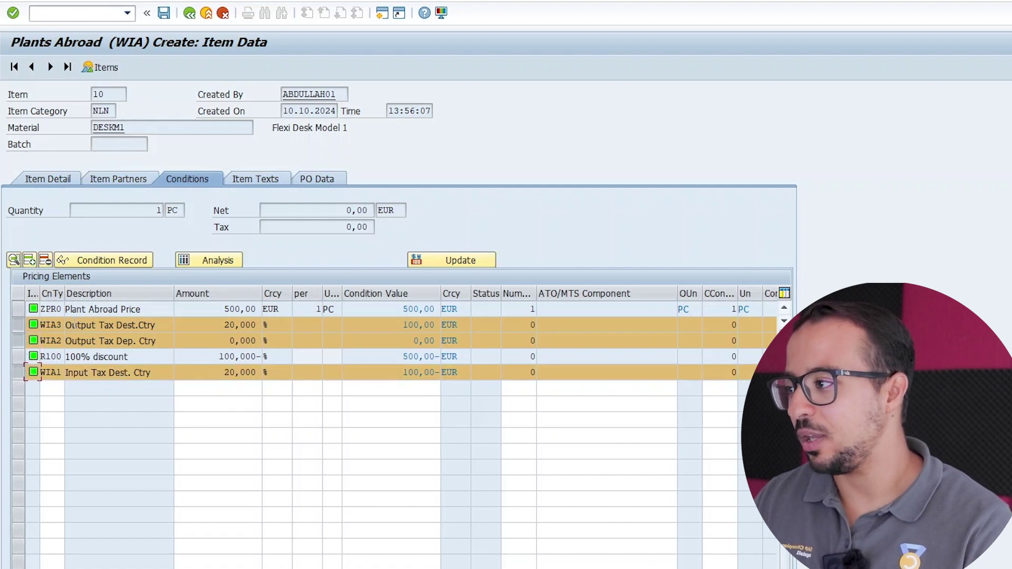
left_click(19, 324)
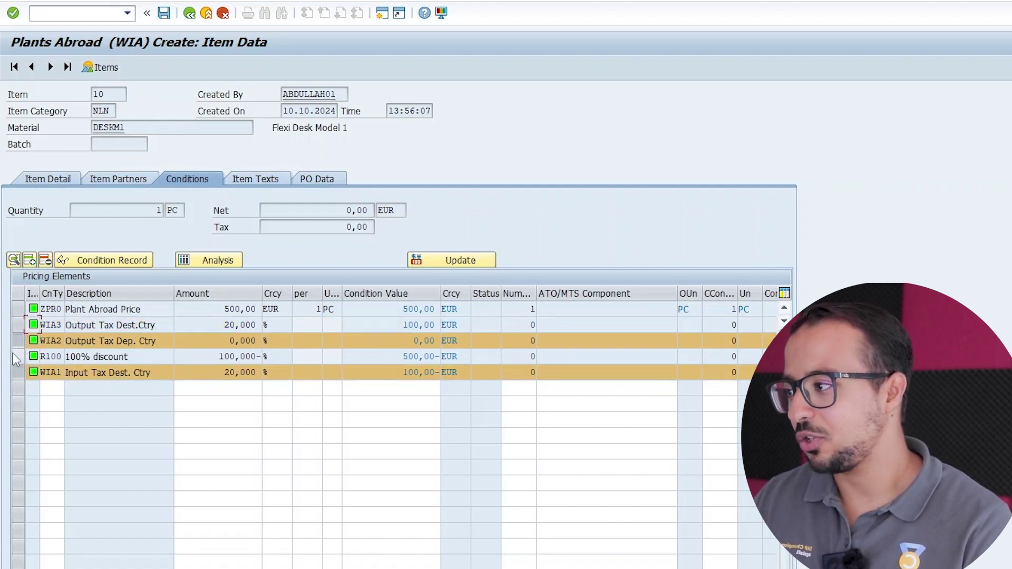
left_click(19, 357)
left_click(19, 341)
left_click(19, 357)
left_click(19, 372)
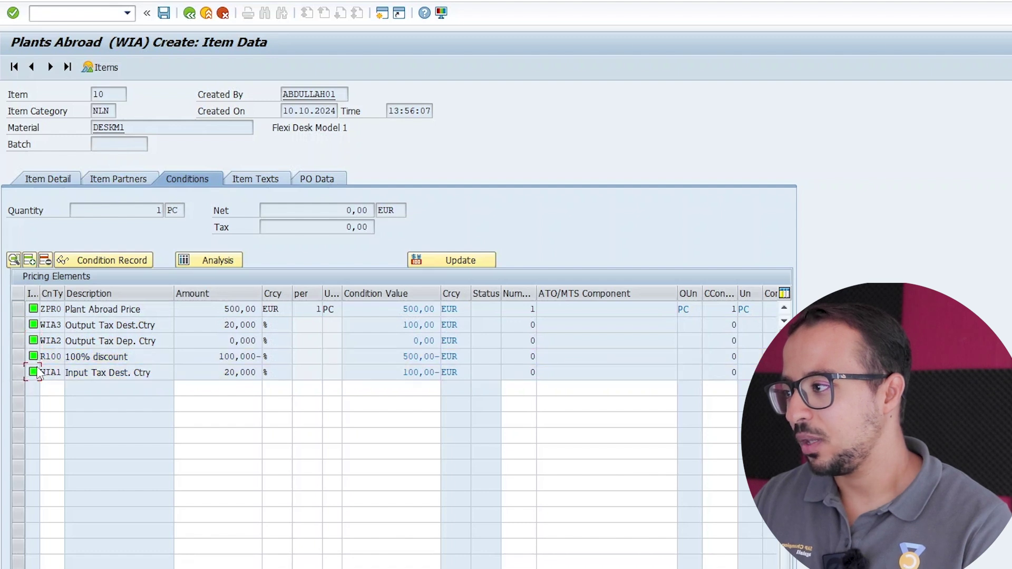
Compare the condition value of the R100 100% discount with that of the ZPR0 Plant Abroad Price
left_click(19, 356)
key("Tab")
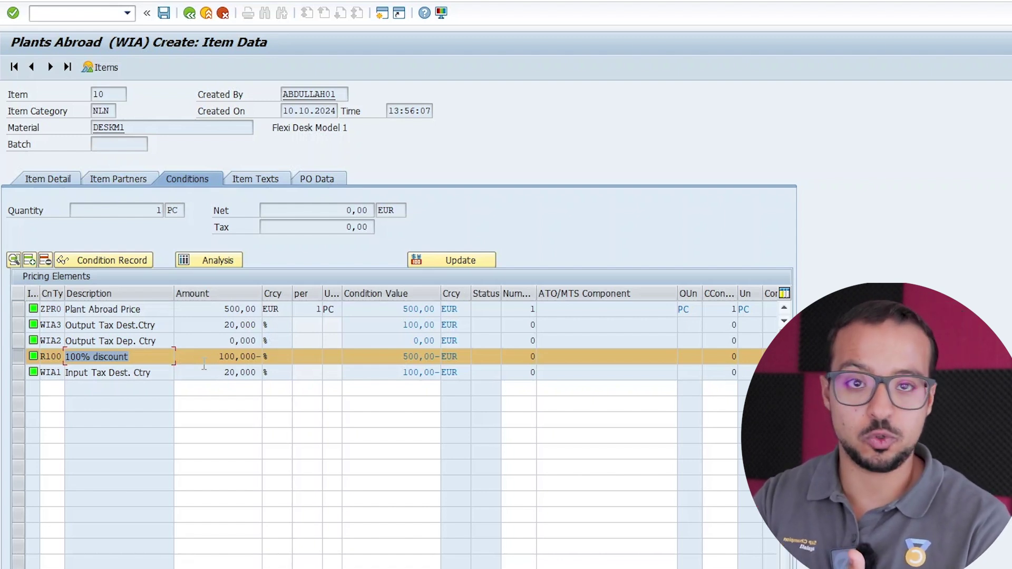
left_click(128, 357)
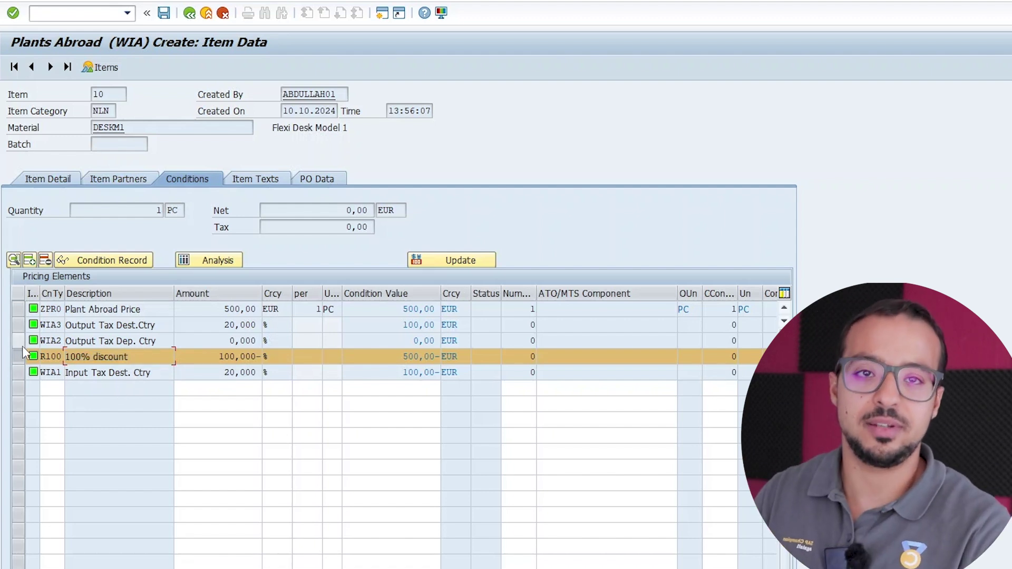
left_click(21, 309)
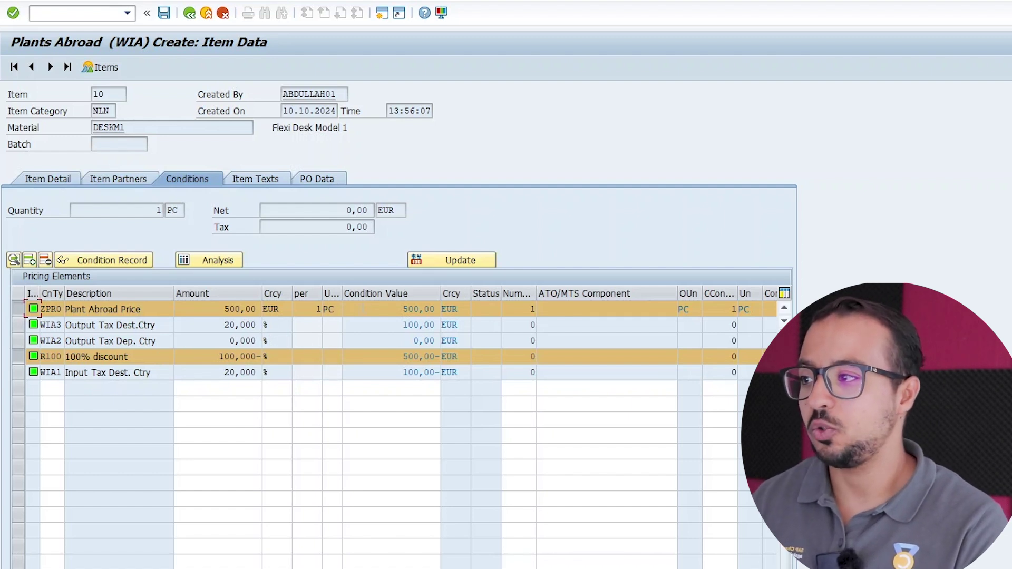
left_click(380, 307)
left_click(375, 356)
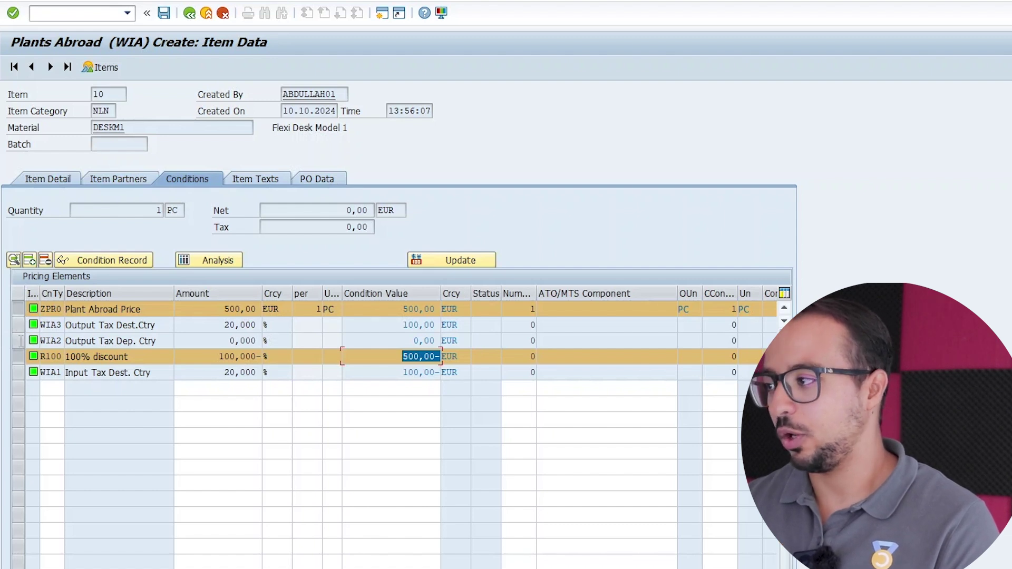
left_click(19, 309)
left_click(19, 362)
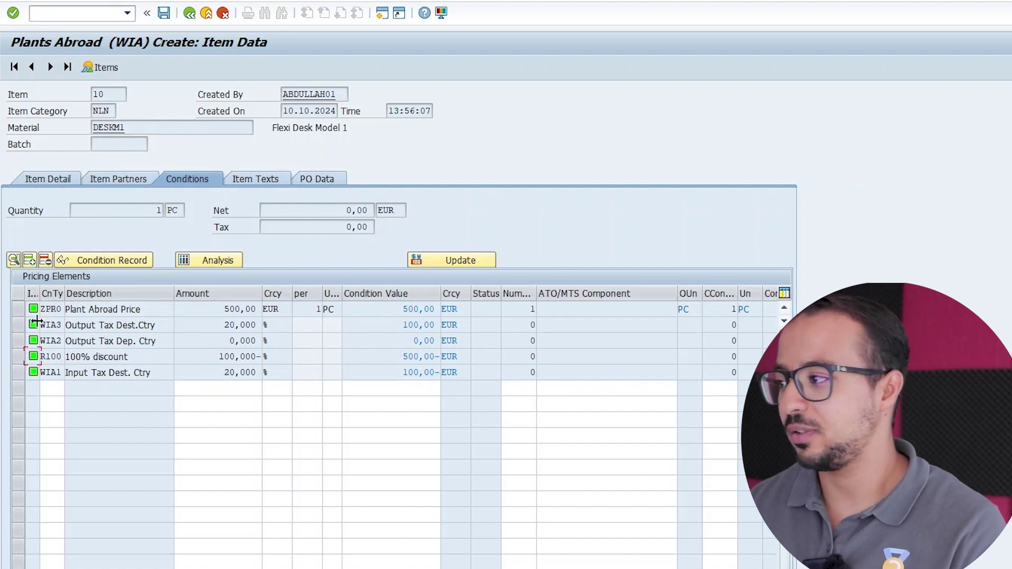
Examine the rate and condition value of WIA2, the output tax of the departure country
left_click(20, 341)
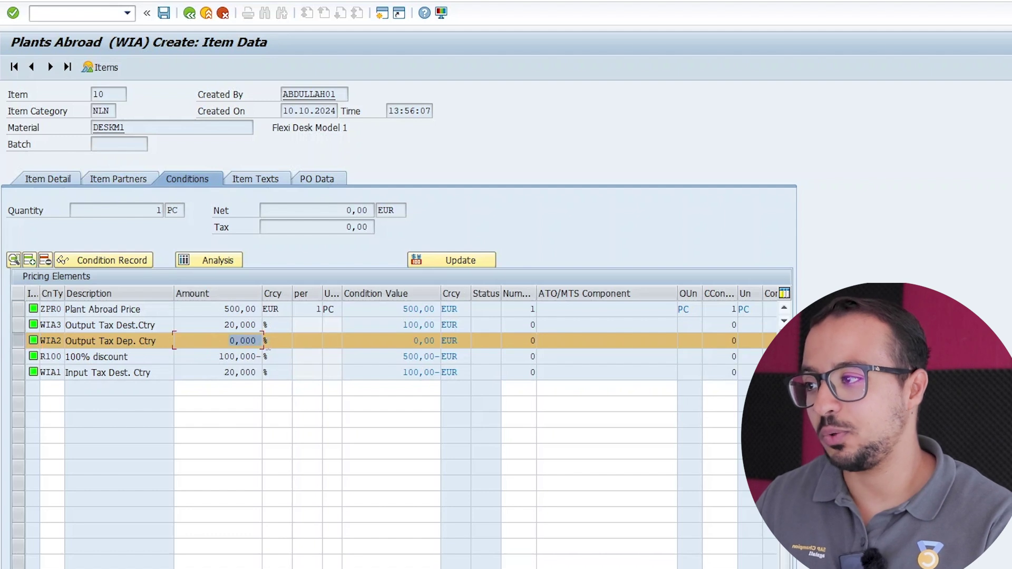
key("Tab")
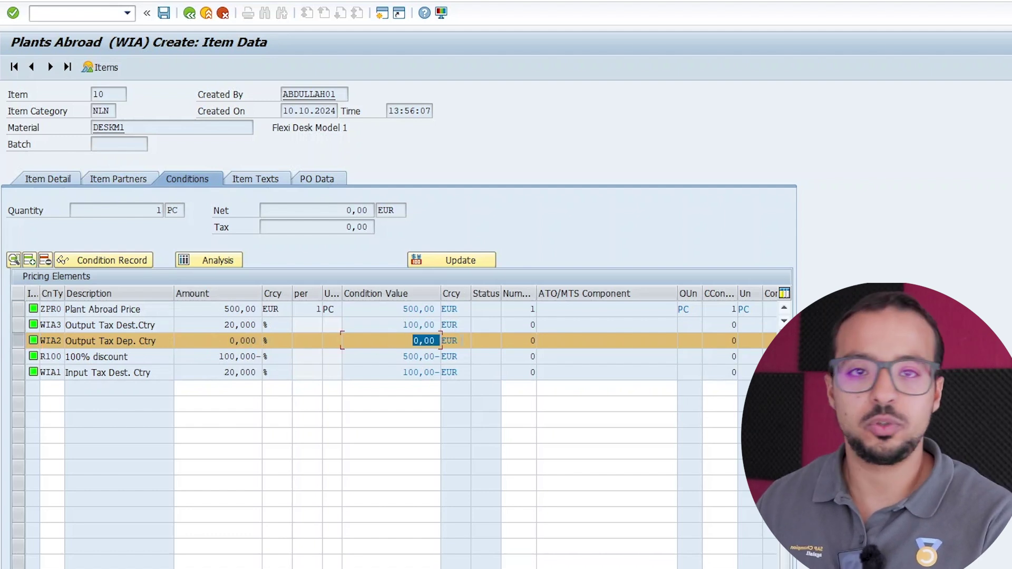
left_click(16, 342)
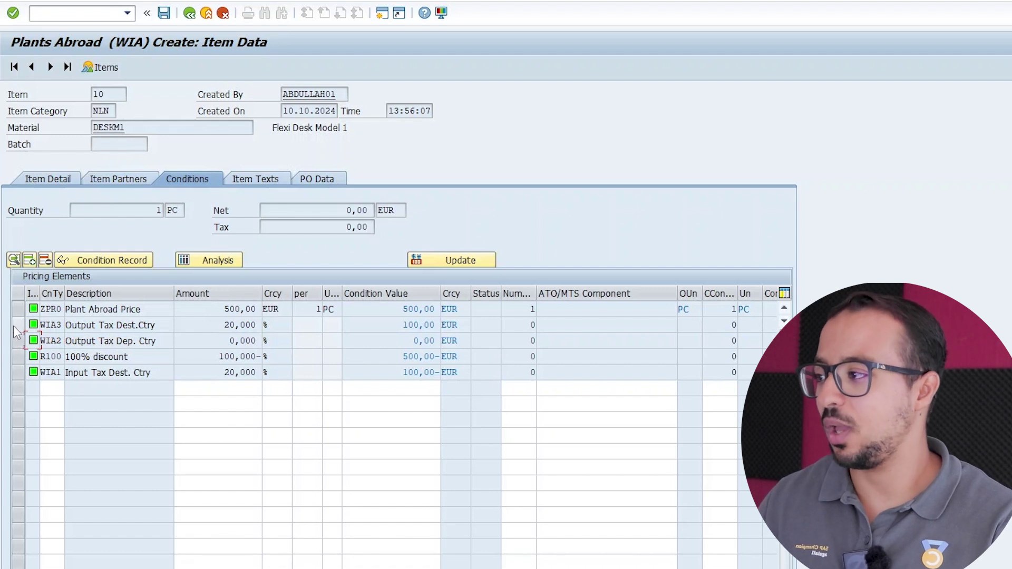
Compare the destination country's output tax WIA3 and input tax WIA1 by rate and condition value
left_click(15, 325)
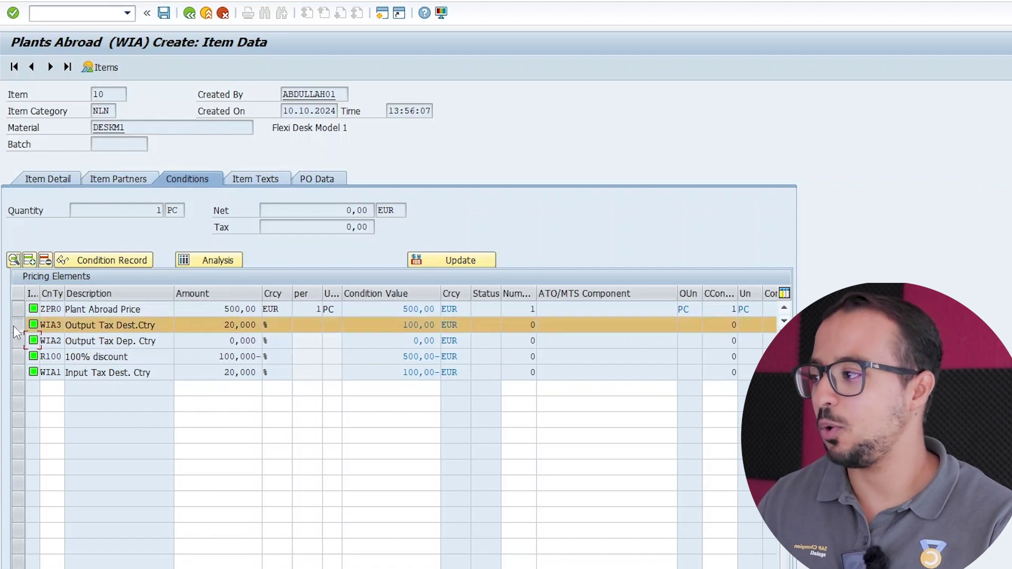
left_click(18, 373)
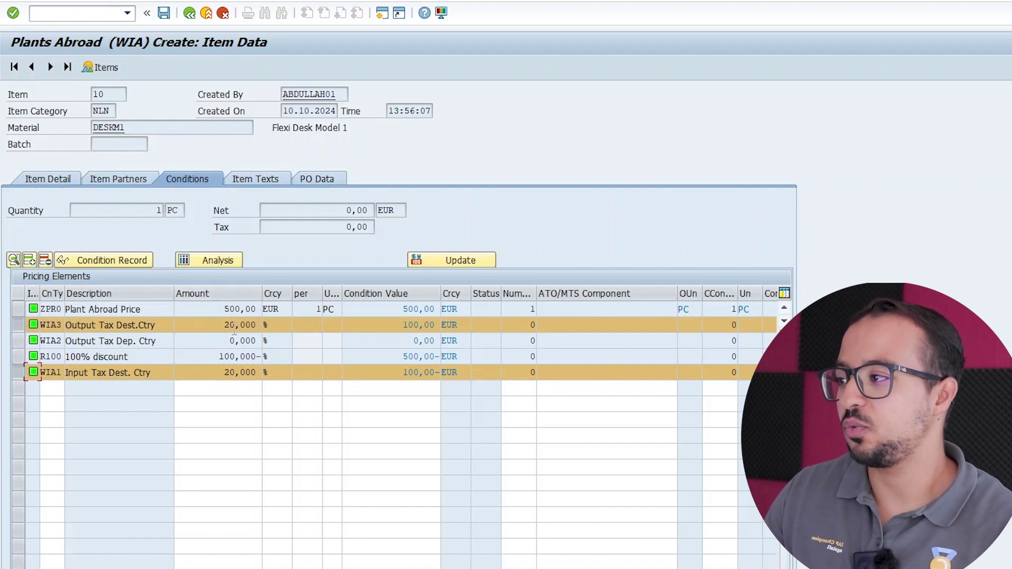
double_click(239, 324)
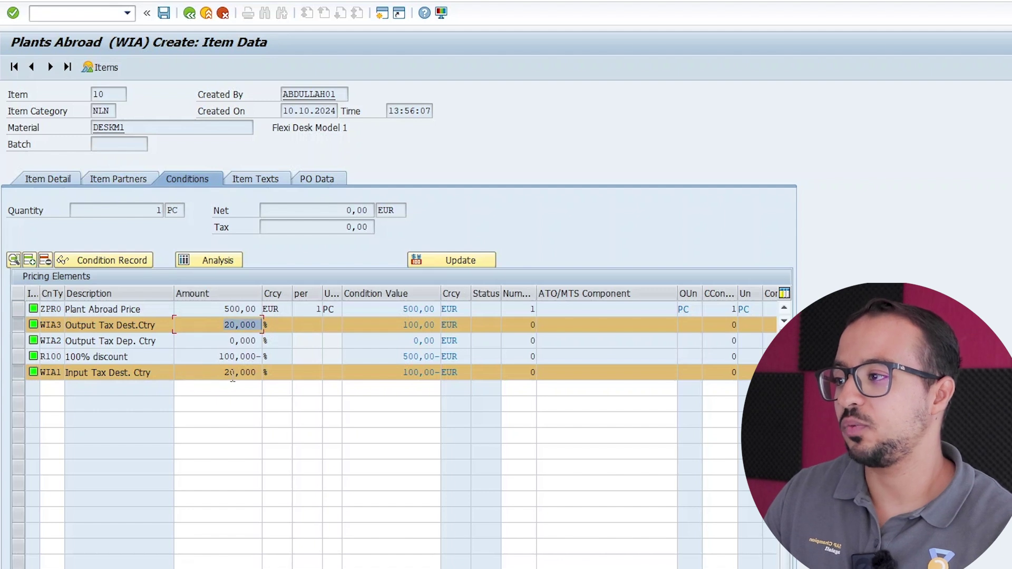
double_click(419, 324)
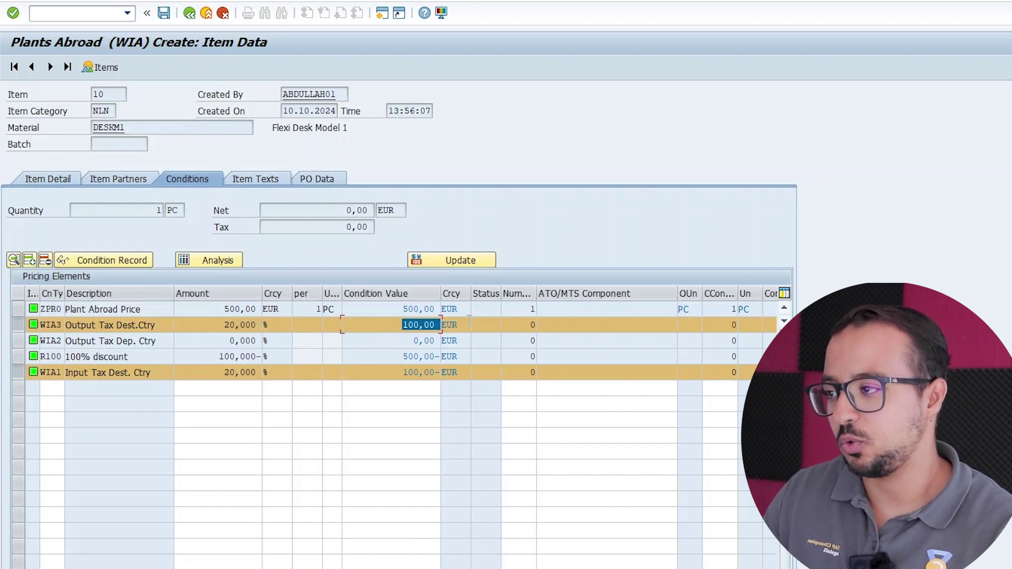
left_click_drag(403, 372, 449, 360)
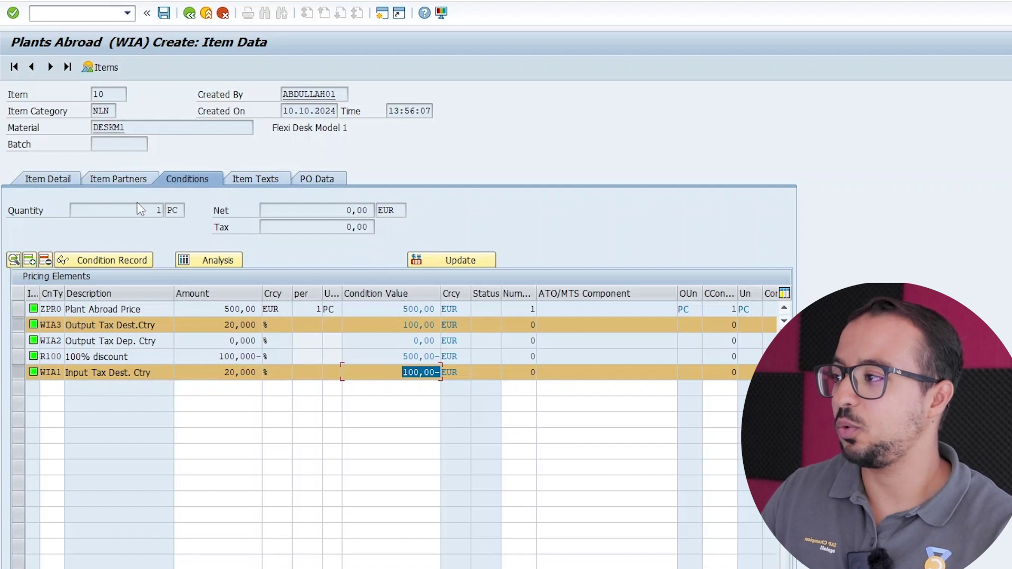
Open the billing item's details and check its sales document and reference document
left_click(65, 181)
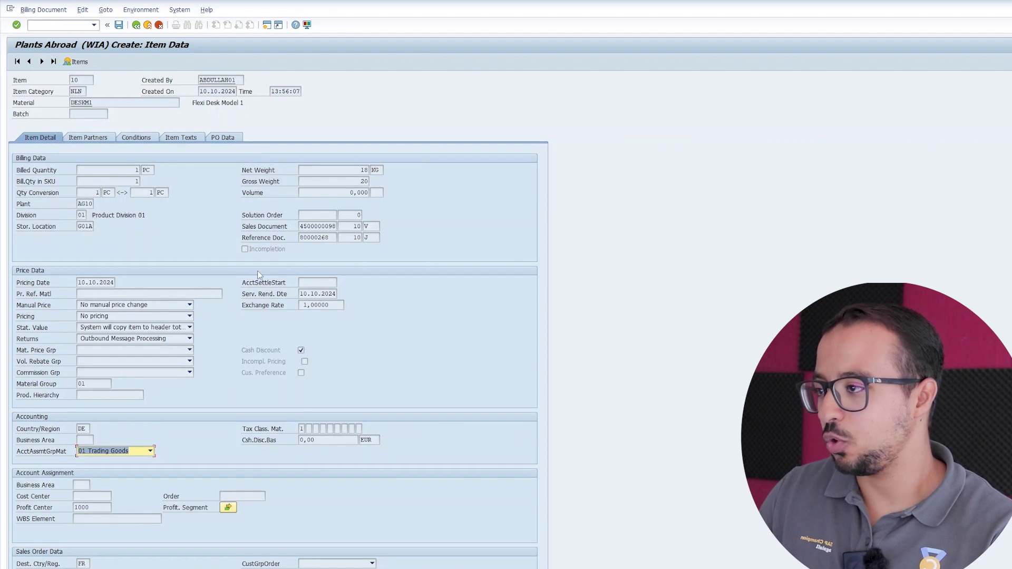
double_click(317, 226)
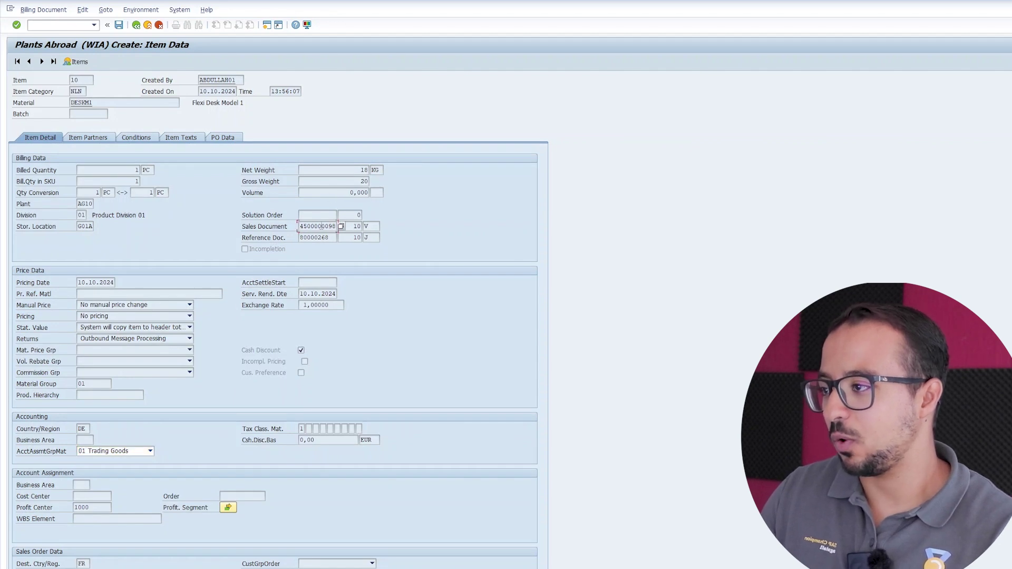
double_click(332, 238)
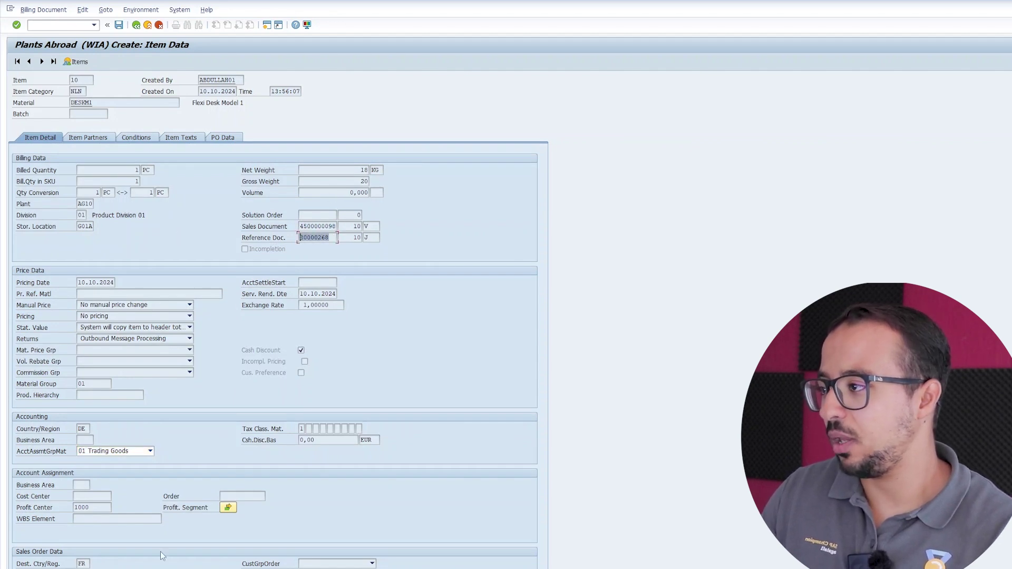
Check the billing item's plant, destination country, sales organization and distribution channel
double_click(82, 203)
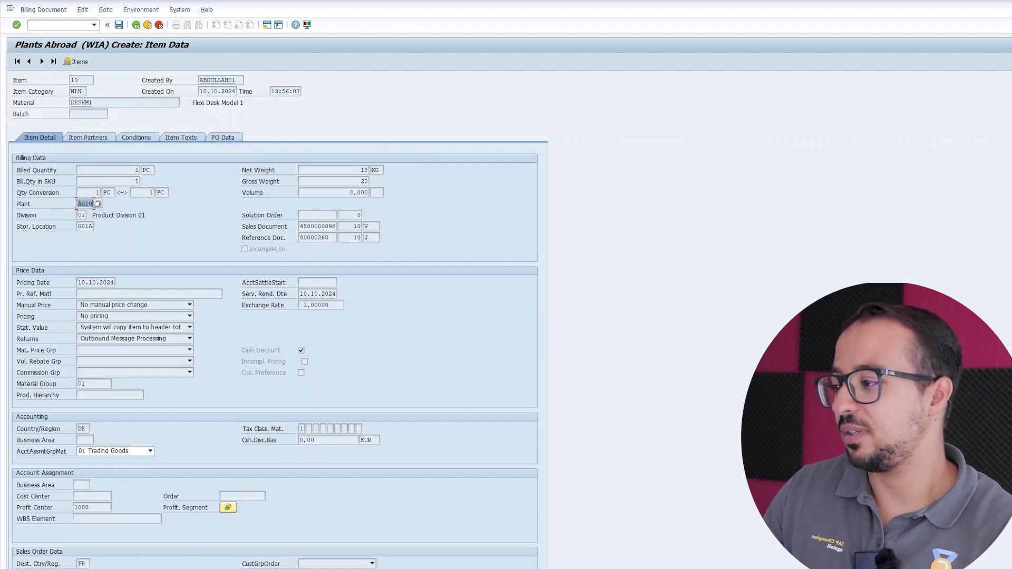
left_click(84, 563)
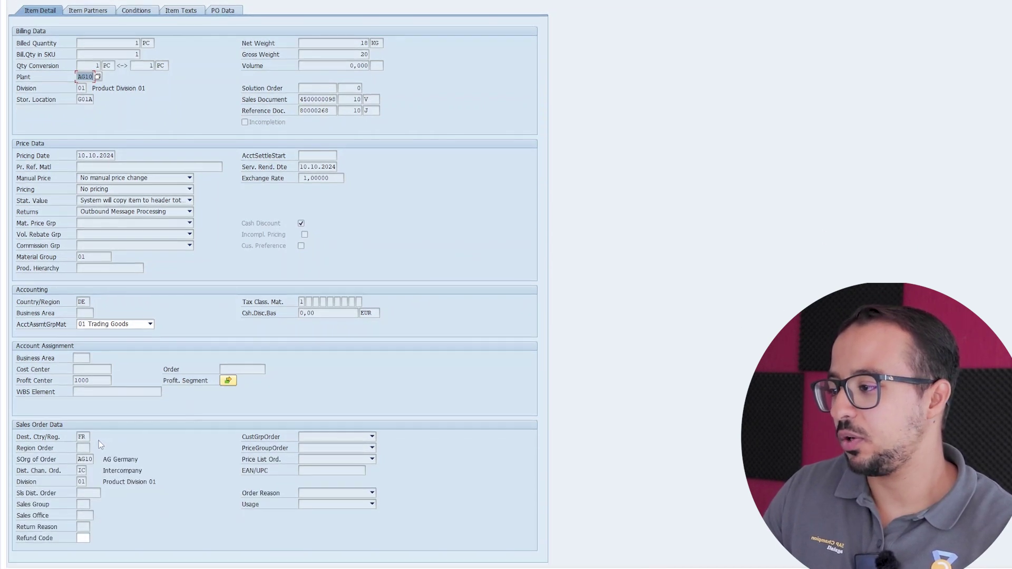
double_click(81, 436)
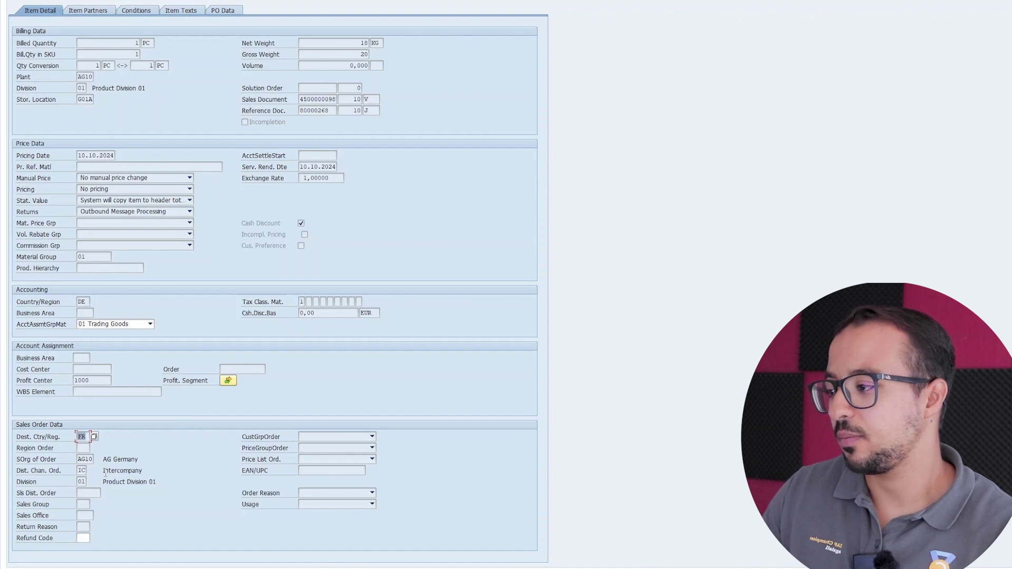
double_click(84, 459)
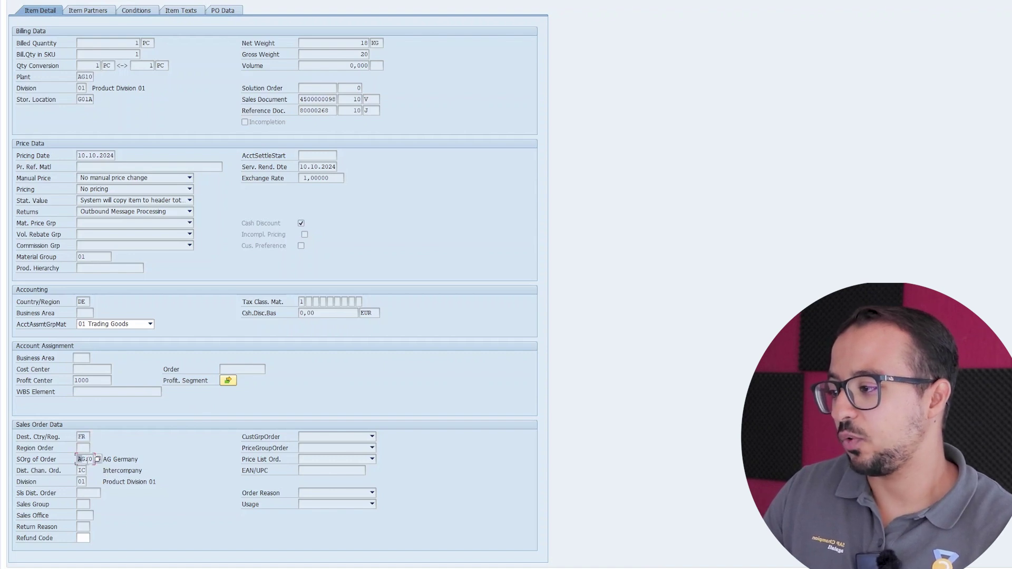
double_click(82, 470)
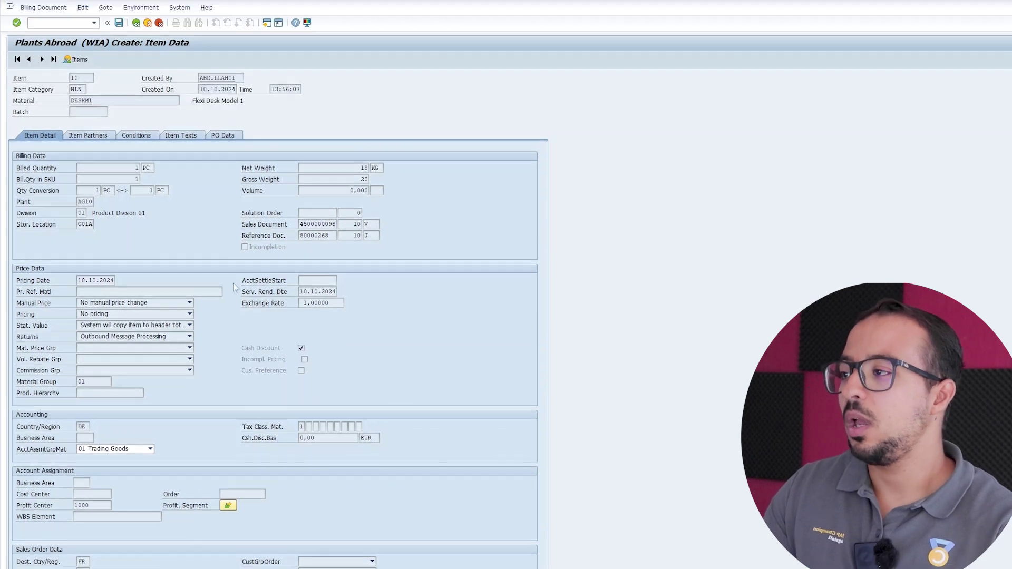
Save the WIA billing document and display its accounting document
left_click(119, 25)
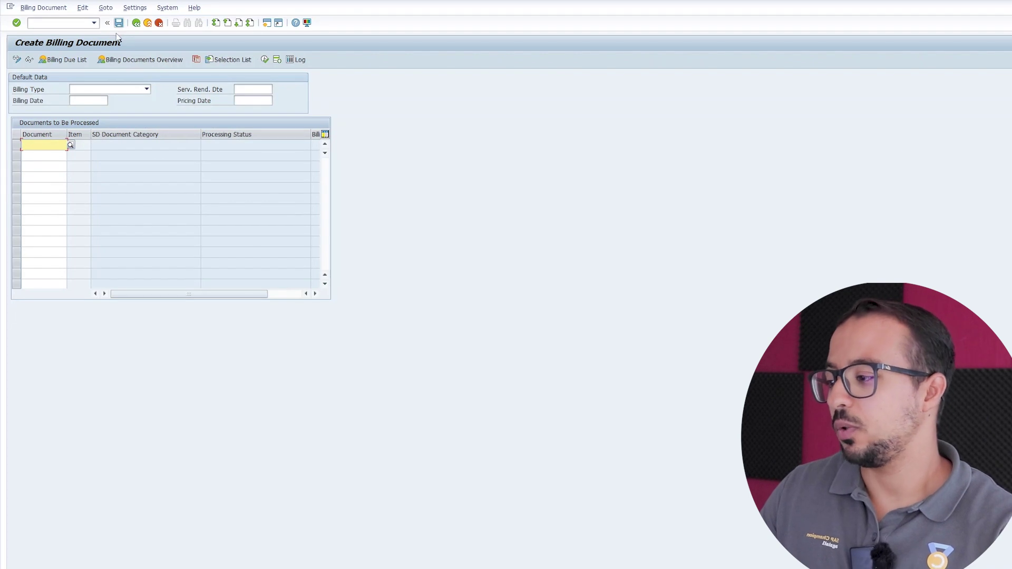
left_click(43, 9)
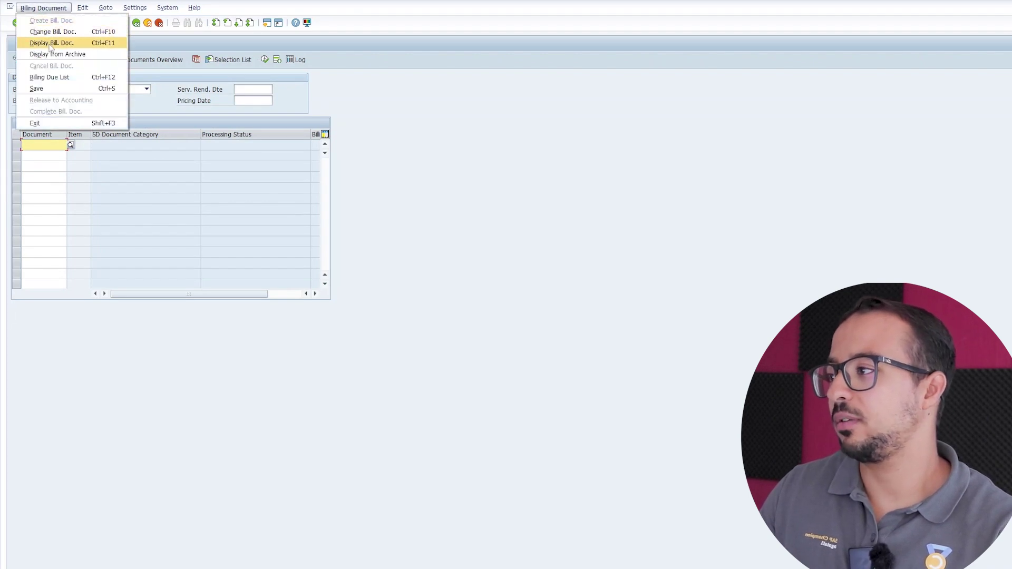
left_click(50, 44)
left_click(98, 60)
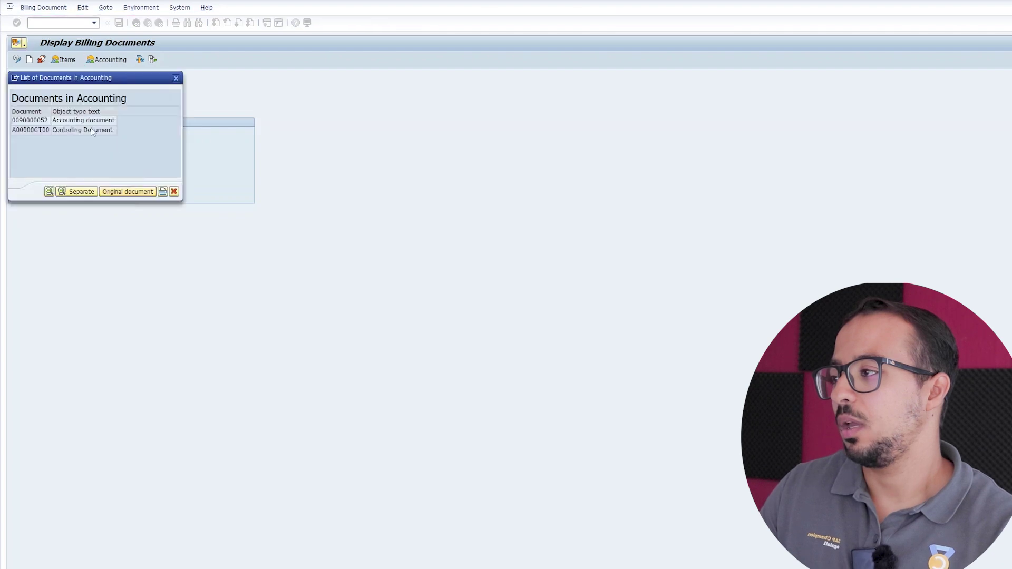
double_click(73, 121)
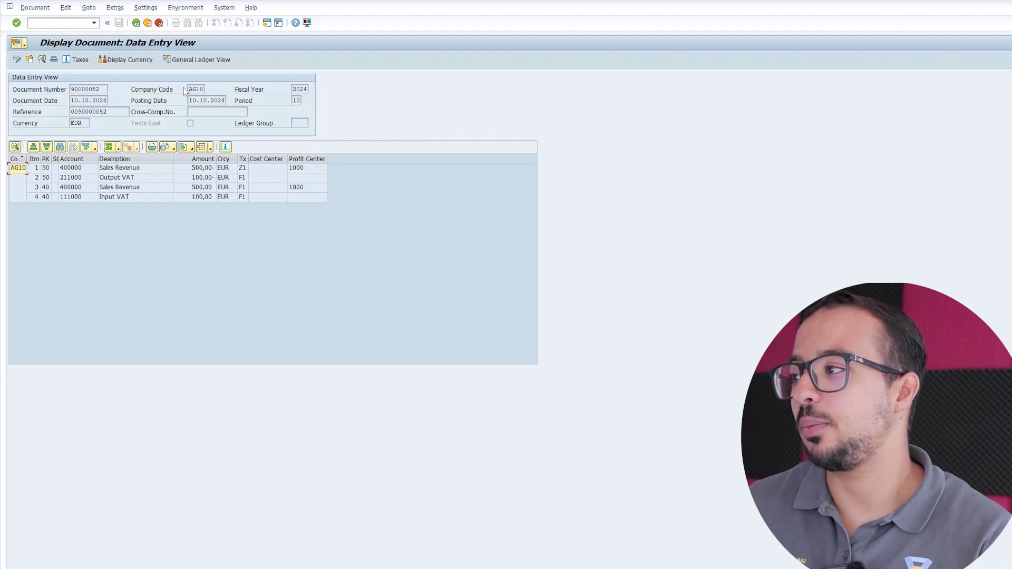
Examine the accounting document's company code and the amounts and tax codes of both Sales Revenue lines, widening the tax code column
left_click_drag(188, 89, 204, 89)
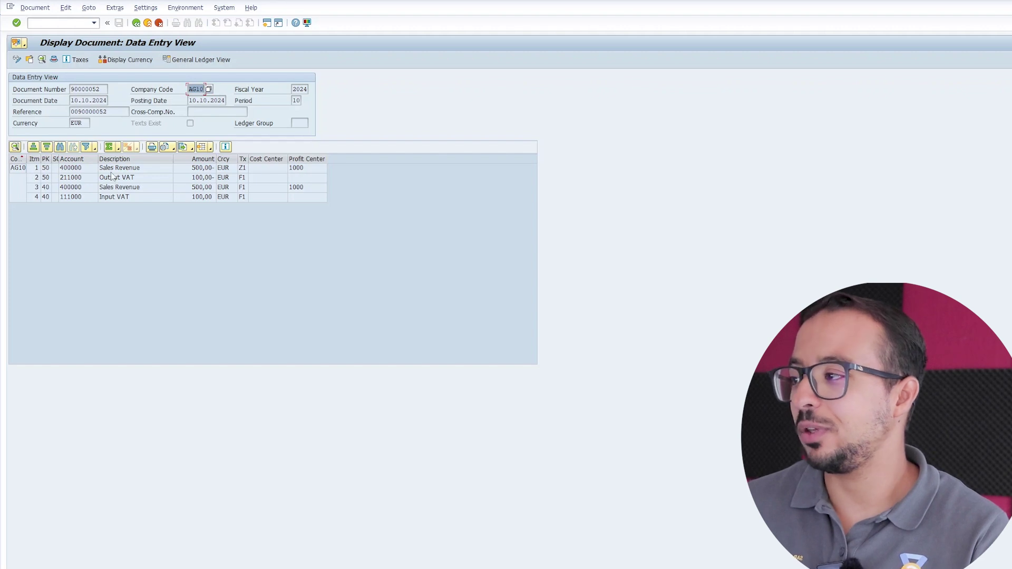
left_click(141, 171)
left_click(196, 170)
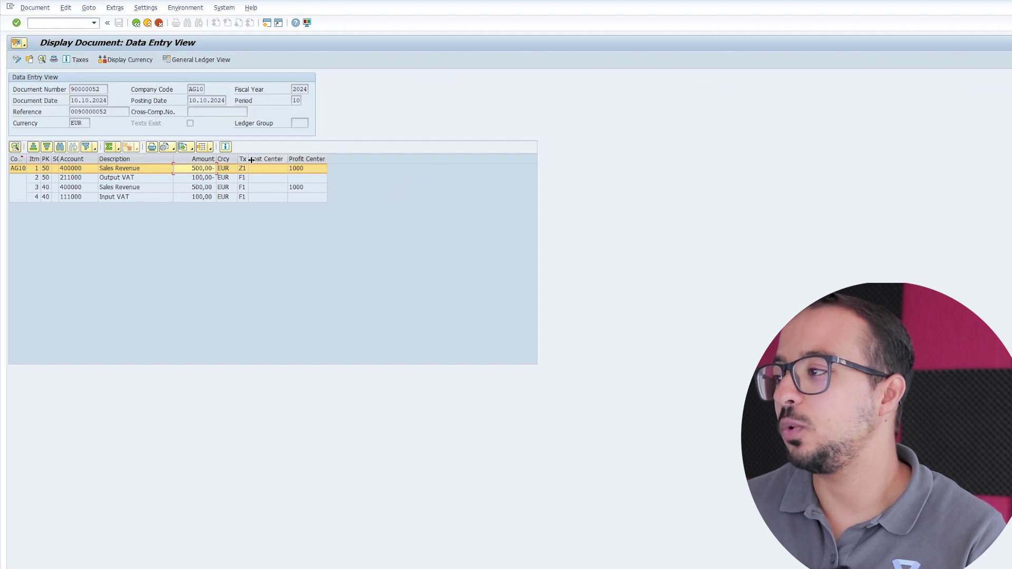
left_click_drag(248, 158, 263, 158)
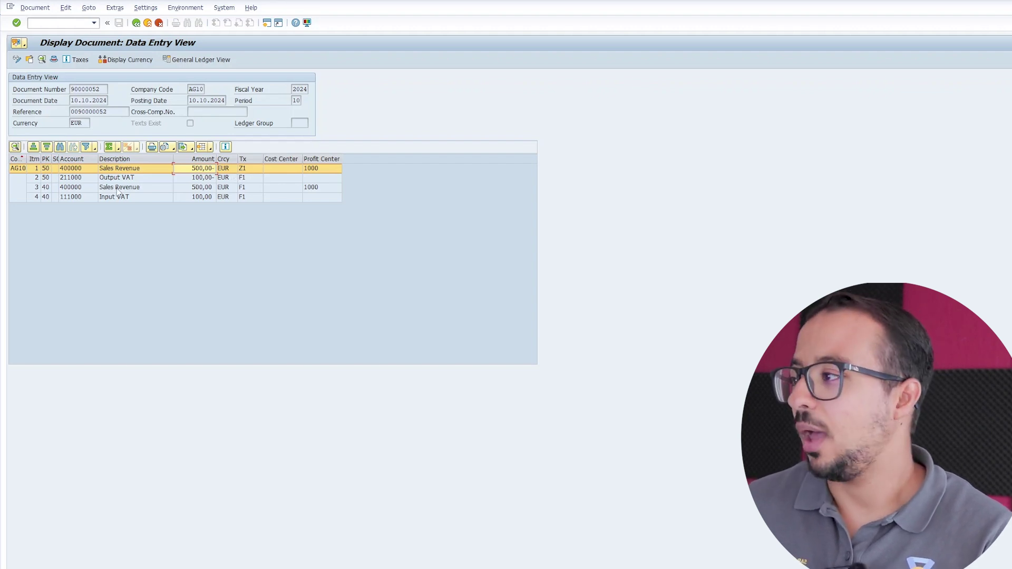
left_click(24, 190)
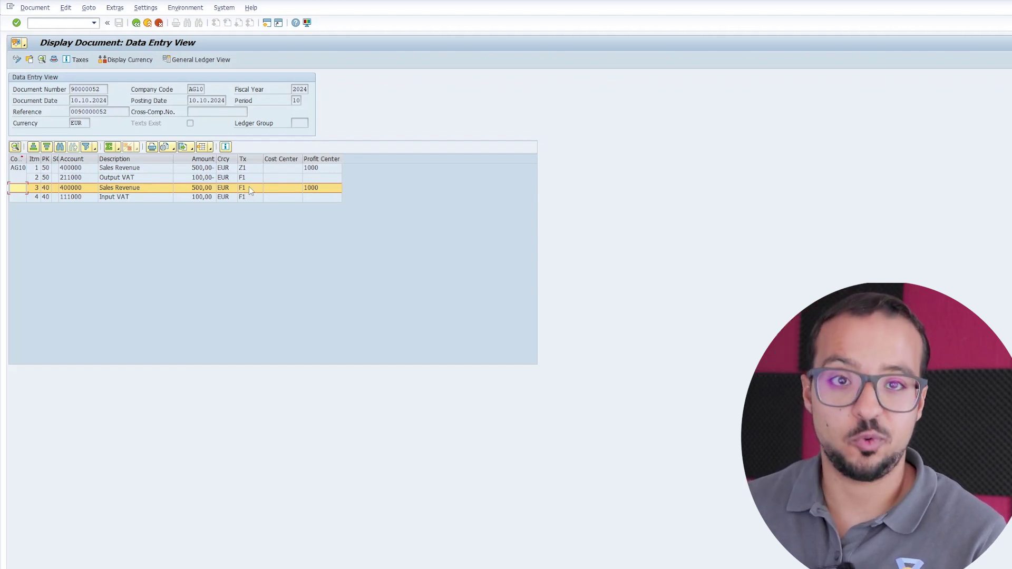
Compare the Output VAT and Input VAT line items by amount
left_click(142, 177)
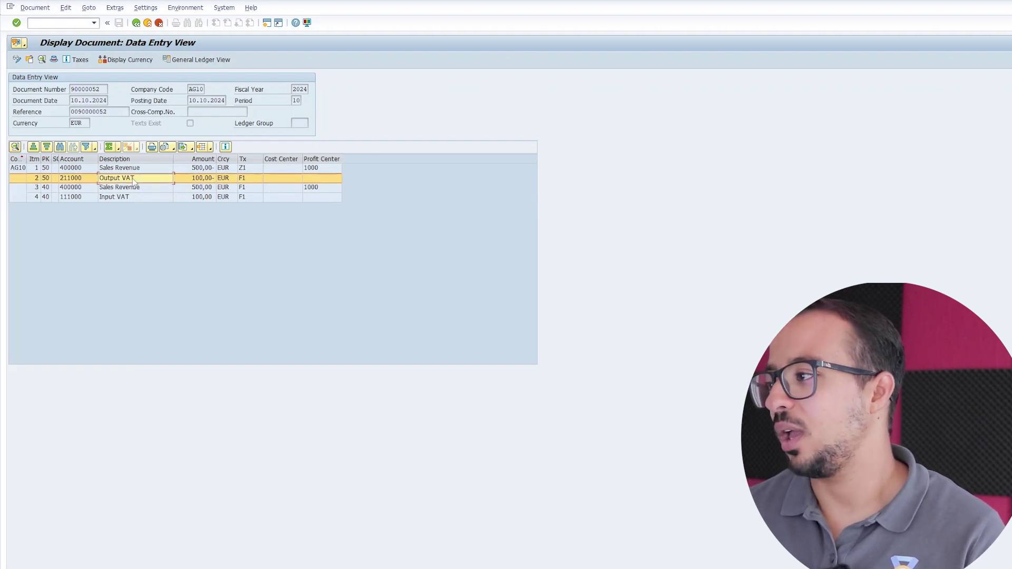
left_click(122, 199)
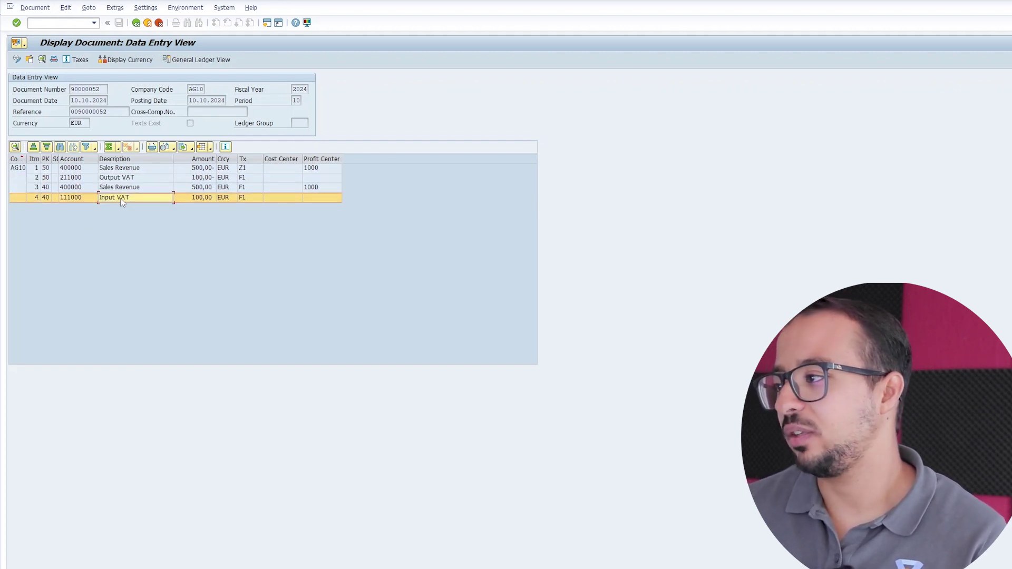
left_click(189, 179)
left_click(187, 197)
left_click(152, 180)
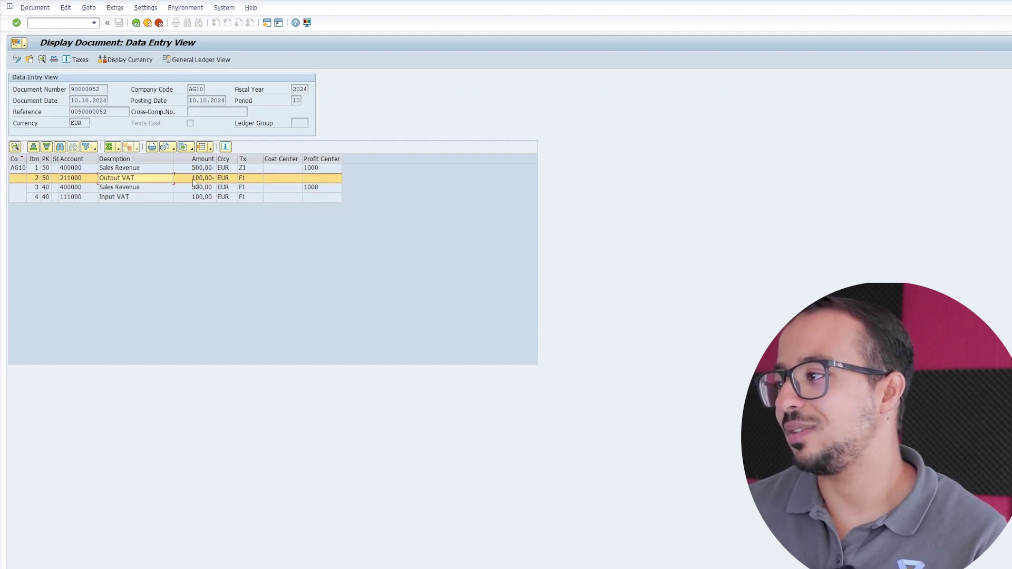
left_click(189, 199)
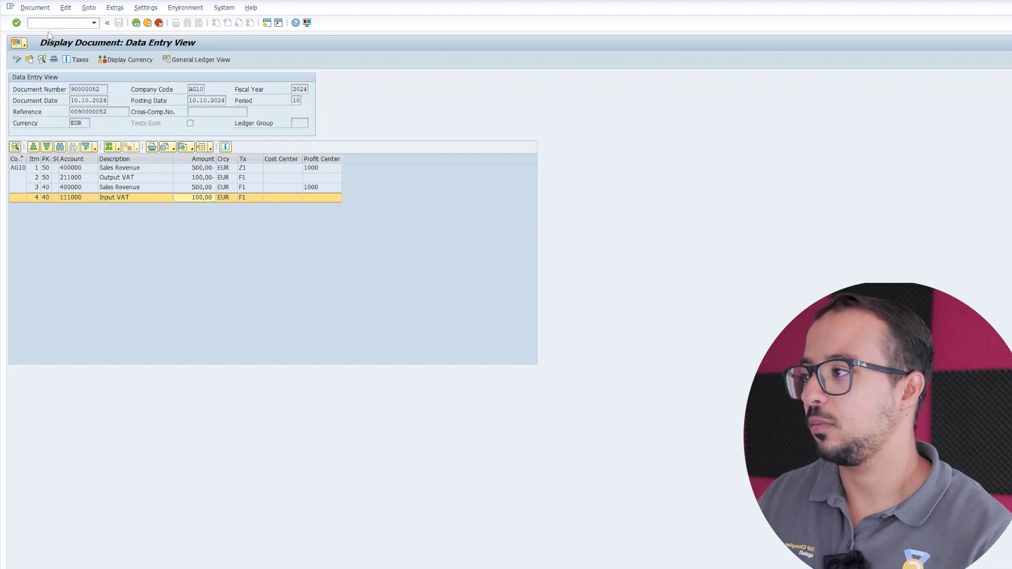
Open the general tax report S_ALR_87012357, Advance Return for Tax on Sales/Purchases, from General Ledger reporting
key("Return")
left_click(23, 189)
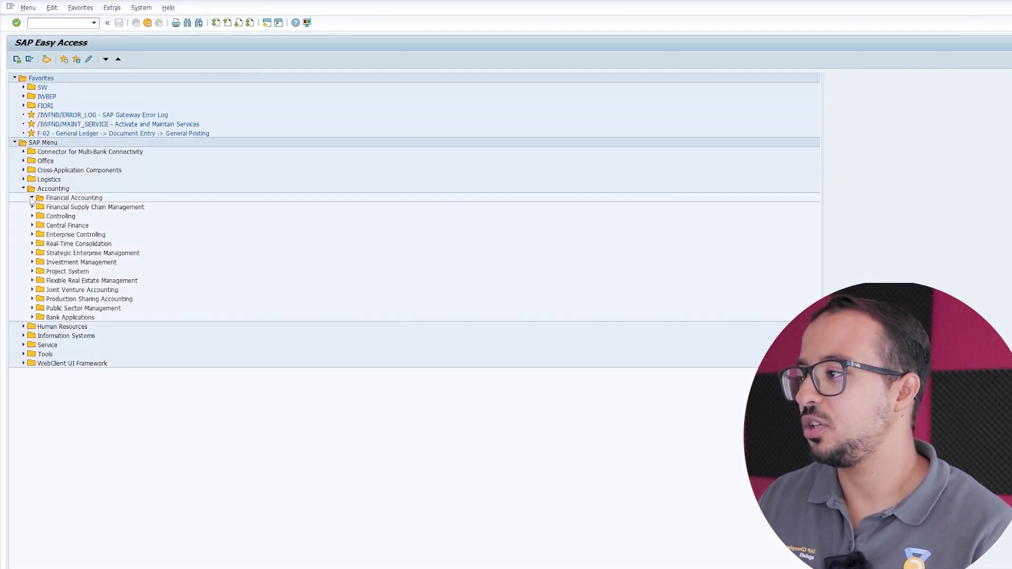
left_click(31, 198)
left_click(41, 207)
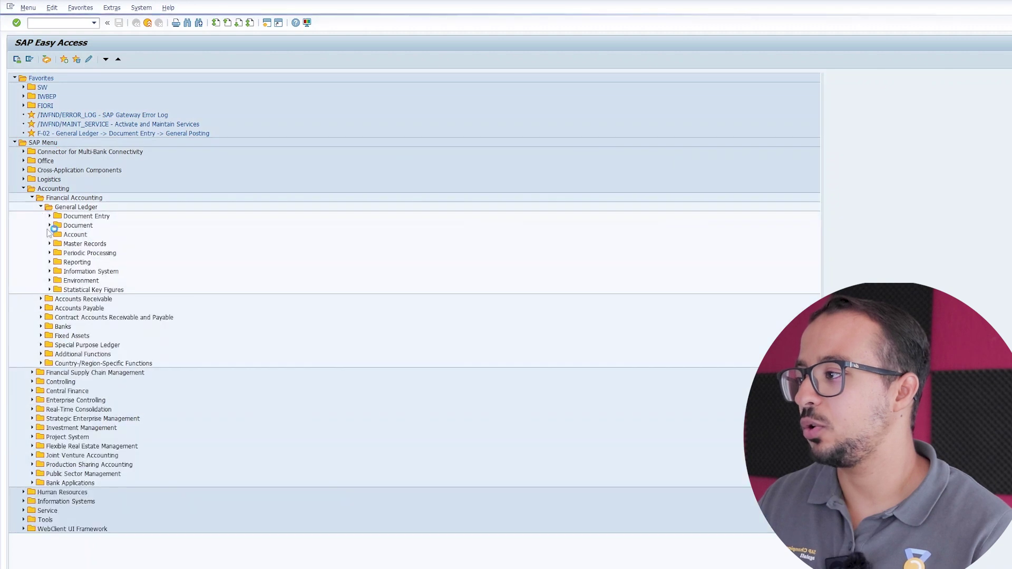
left_click(49, 271)
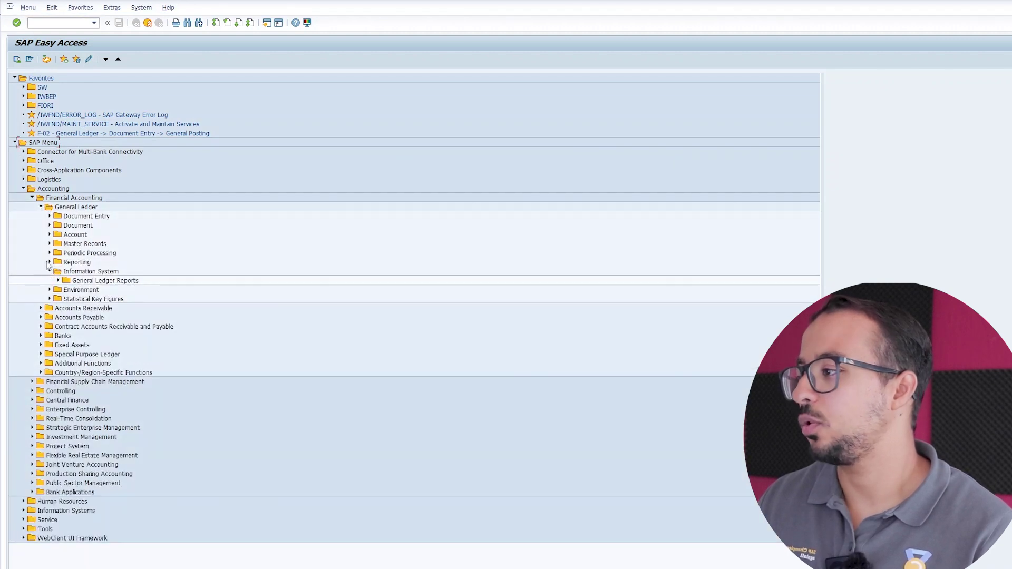
left_click(49, 262)
left_click(58, 281)
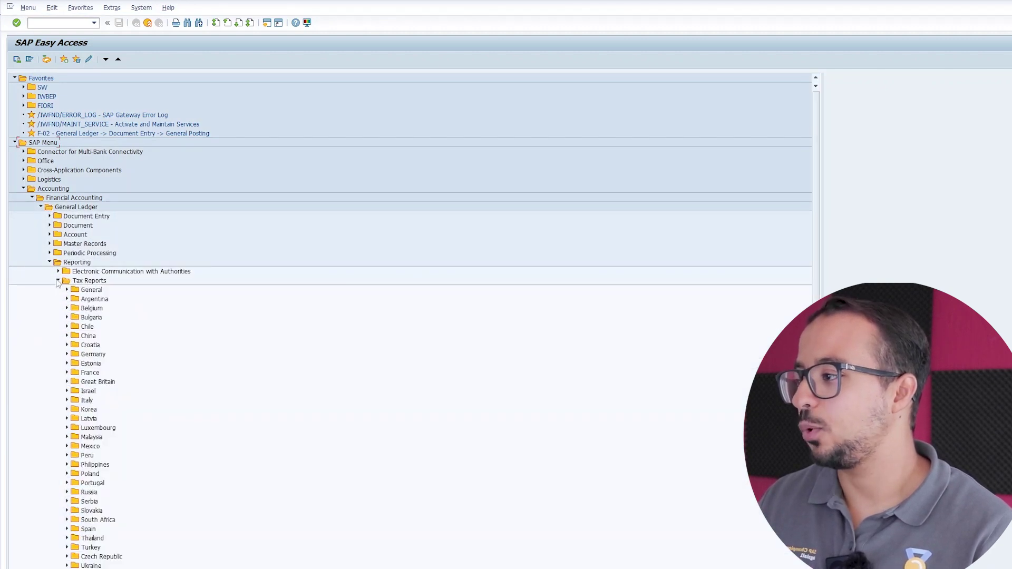
left_click(67, 291)
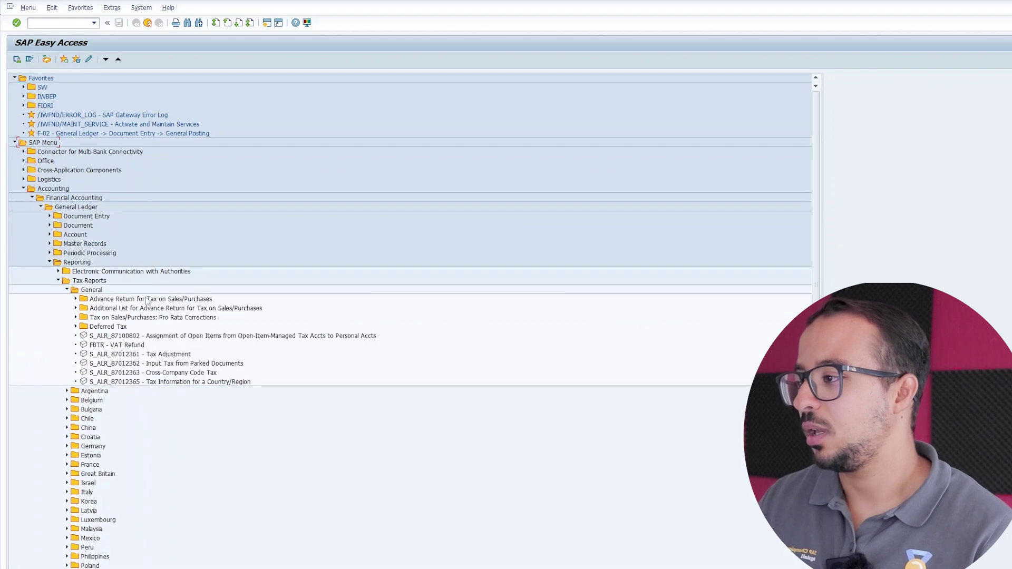
left_click(75, 299)
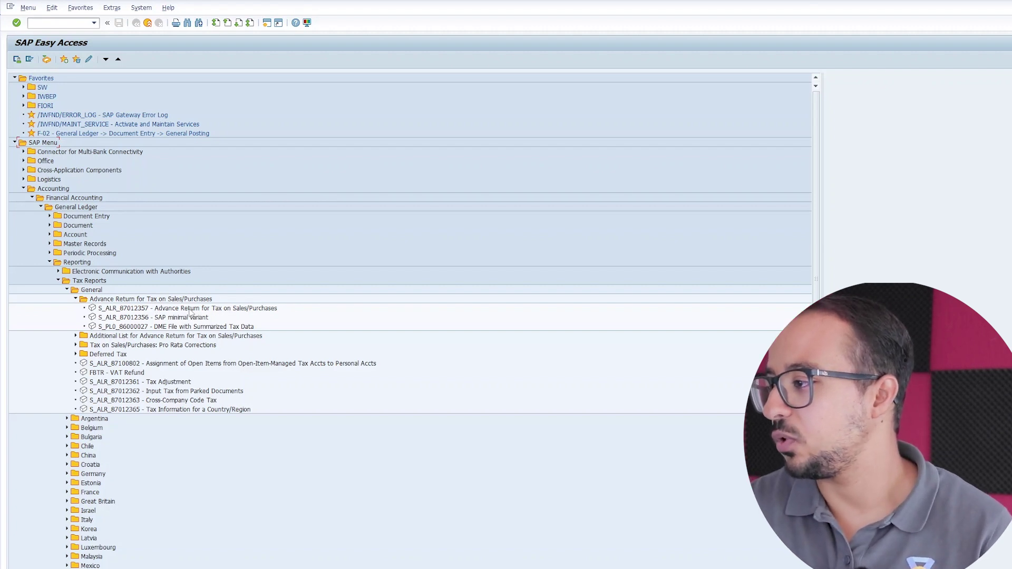
double_click(190, 308)
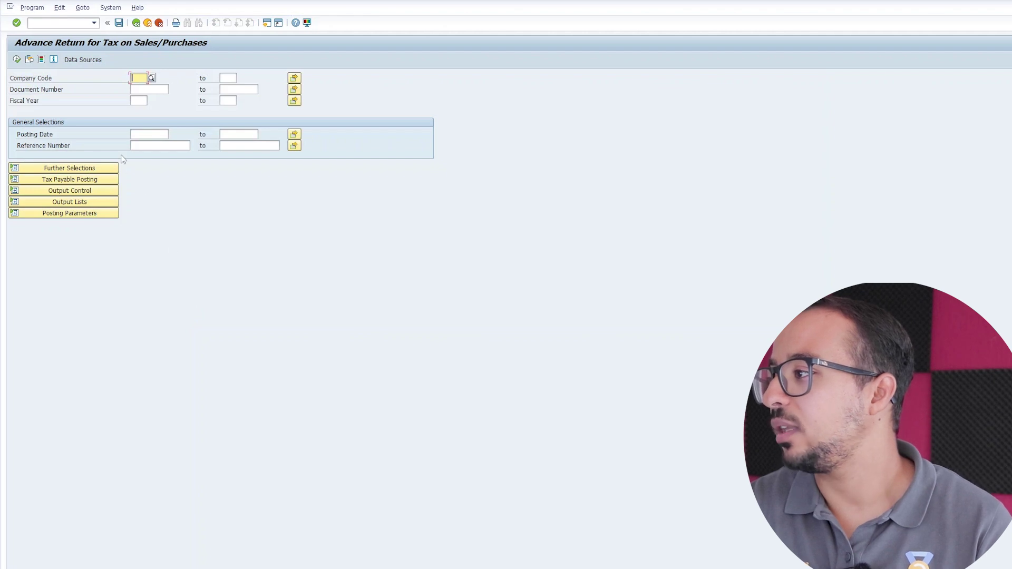
Show the report's further selections and restrict it to company code AG10 and fiscal year 2024
left_click(68, 166)
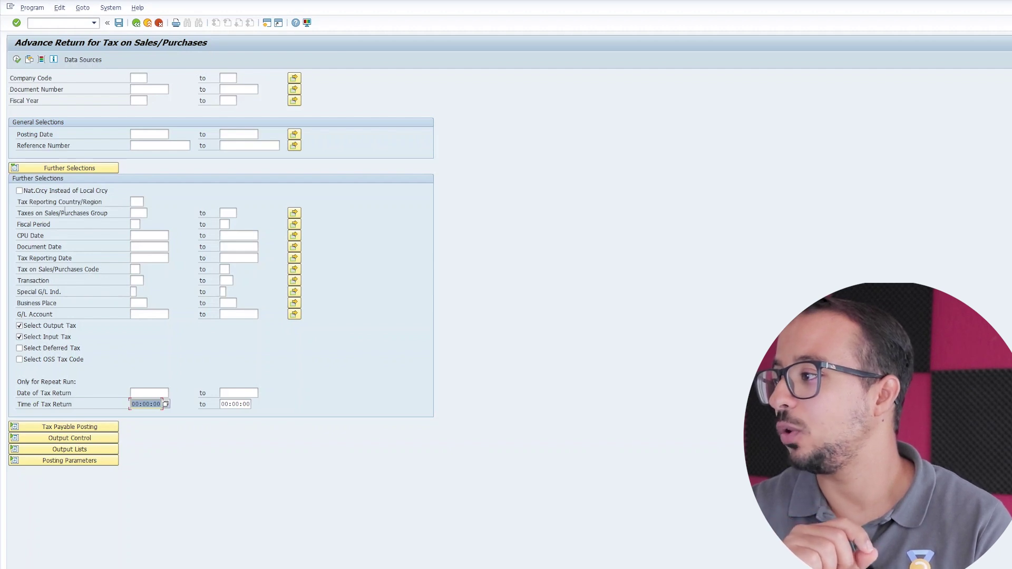
left_click(32, 199)
left_click(136, 201)
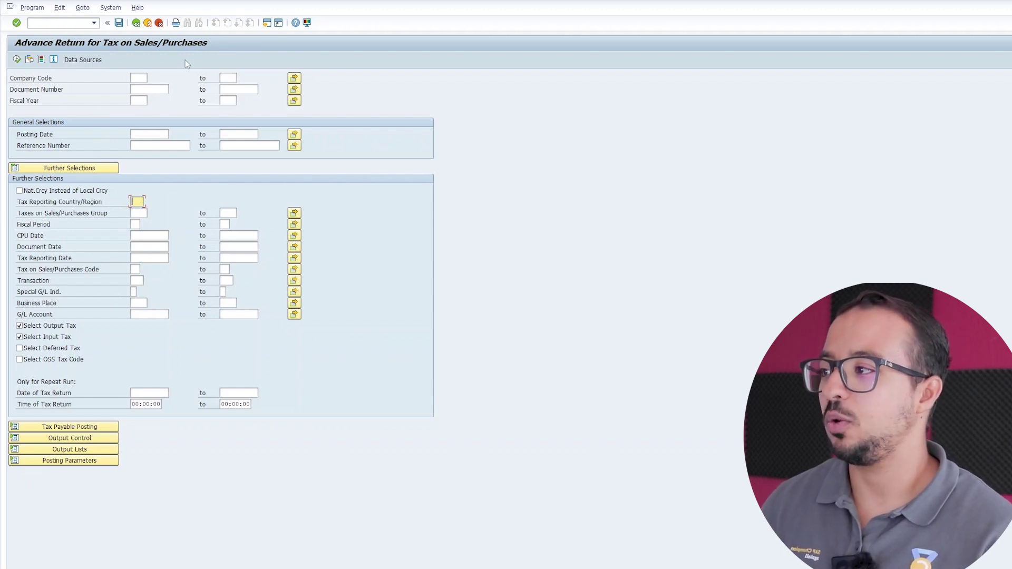
left_click(143, 77)
type("AG")
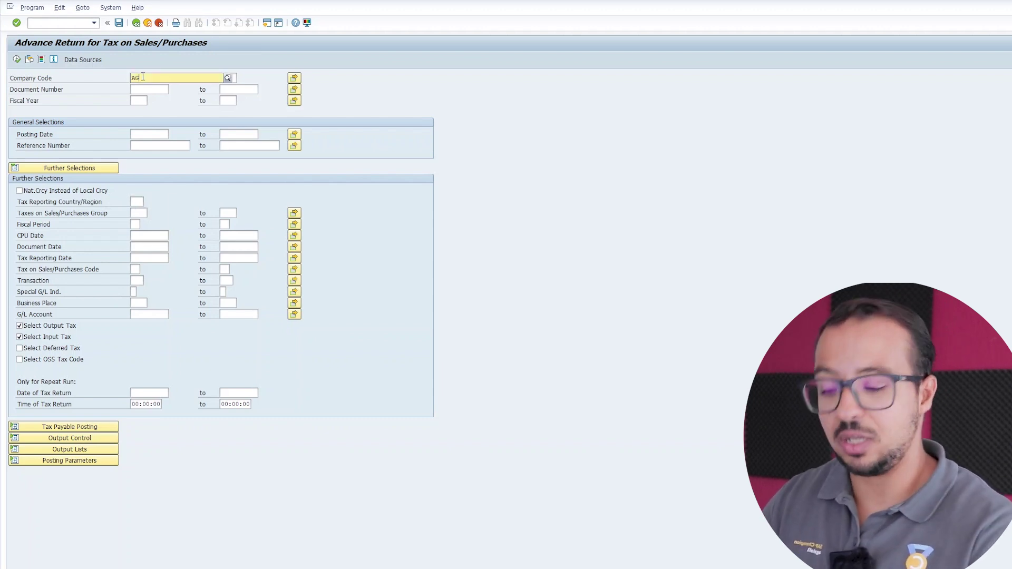
type("10")
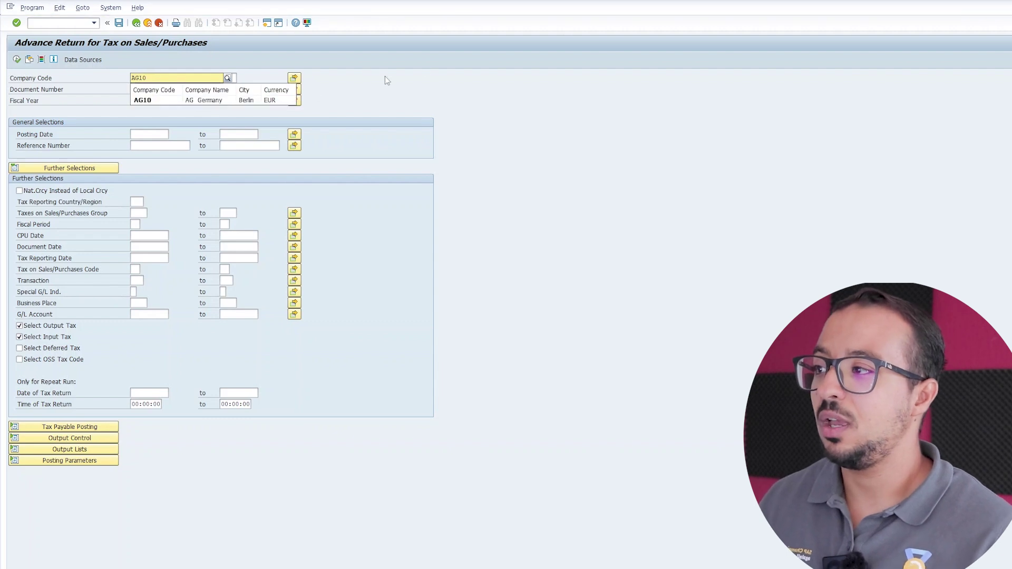
left_click(165, 101)
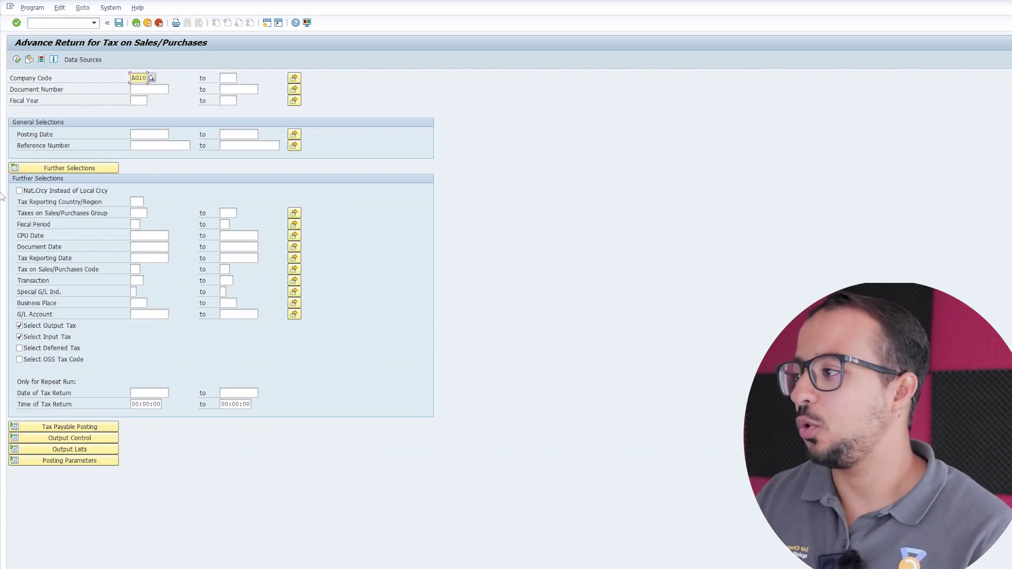
left_click(141, 100)
type("2024")
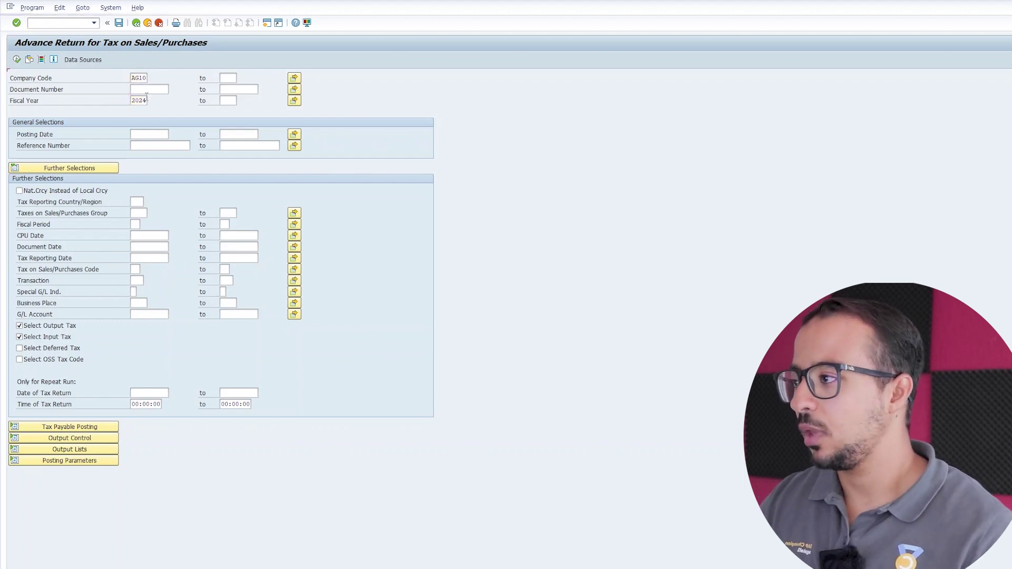
key("Return")
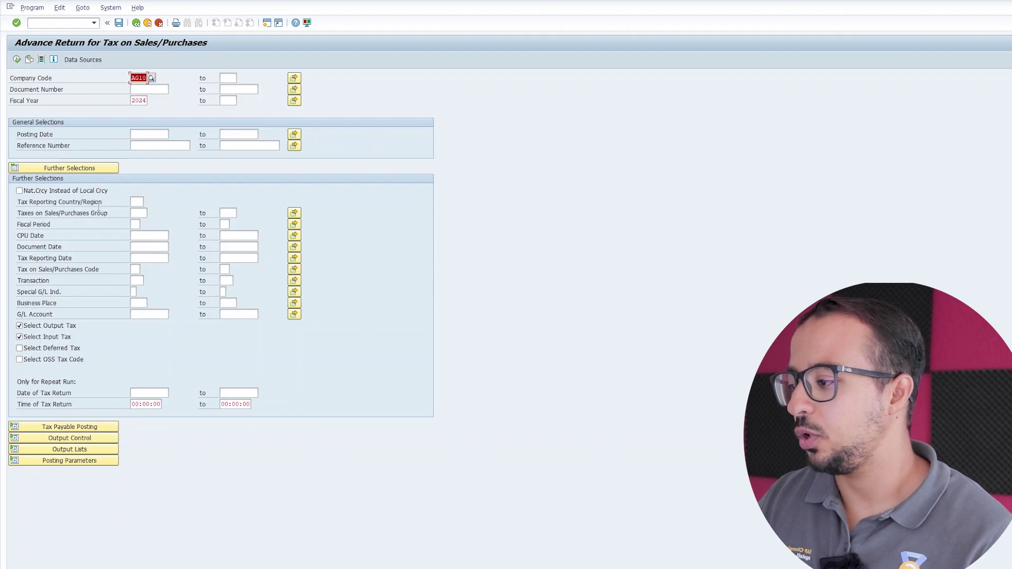
Set the tax reporting country to FR and the posting date to 10.10.2024
left_click(136, 200)
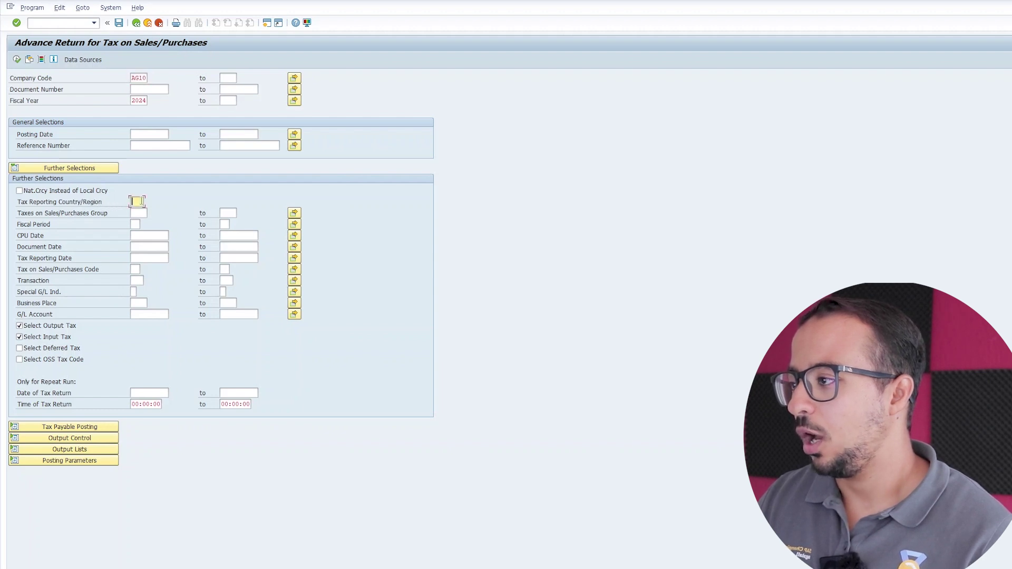
type("fr")
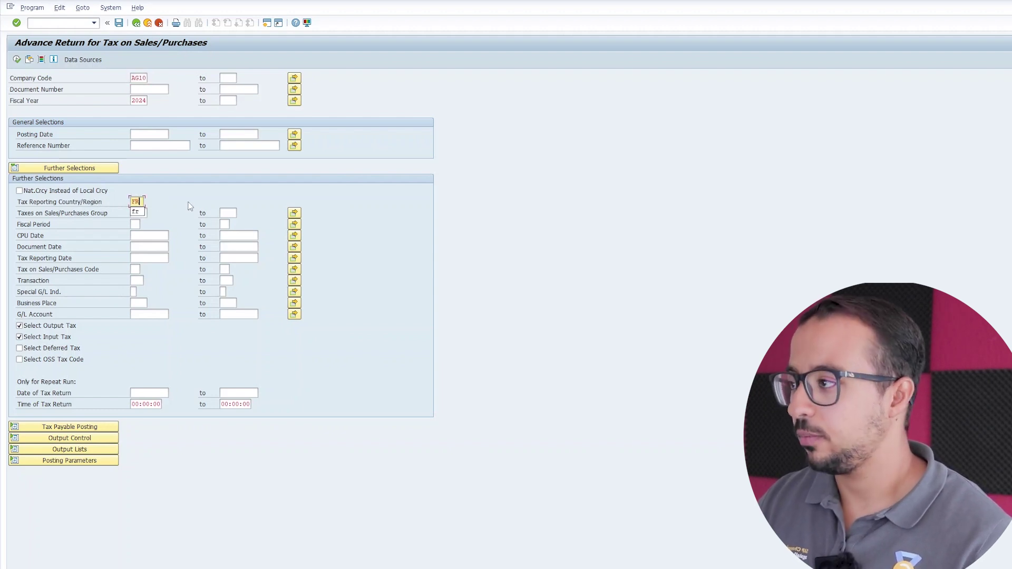
left_click(143, 132)
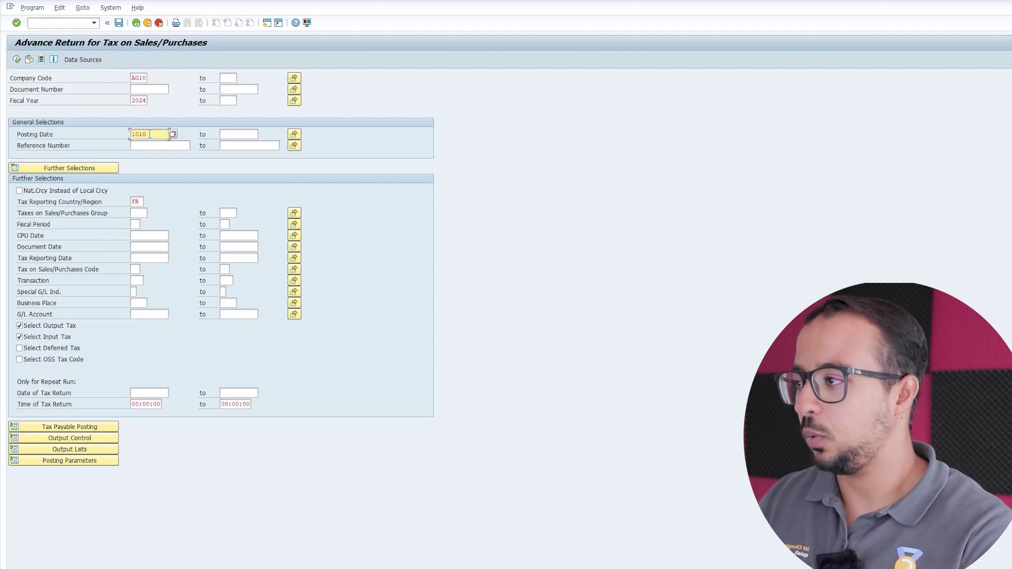
key("Return")
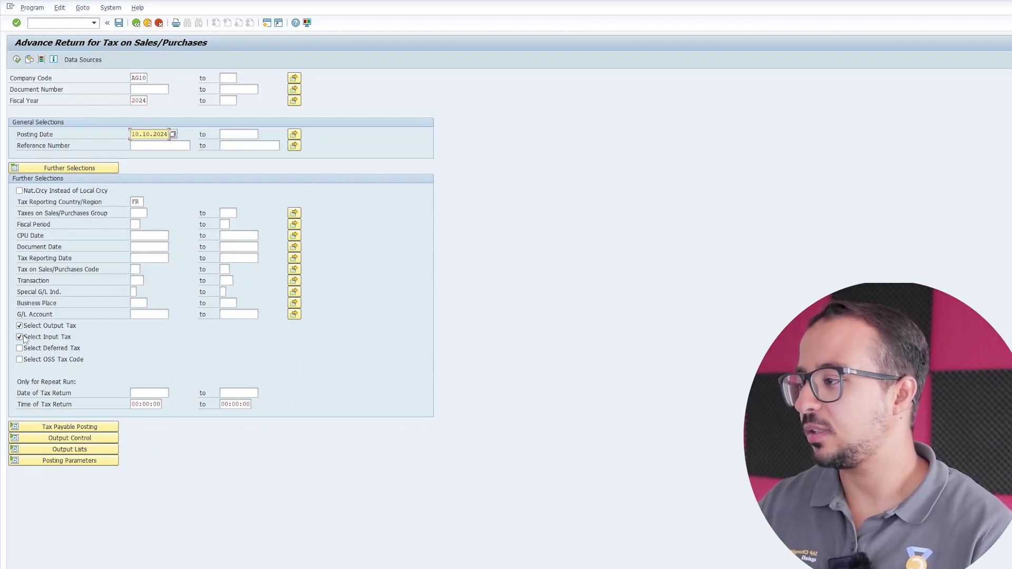
Run the advance return for the French taxes and review its output tax and input tax lists
left_click(17, 60)
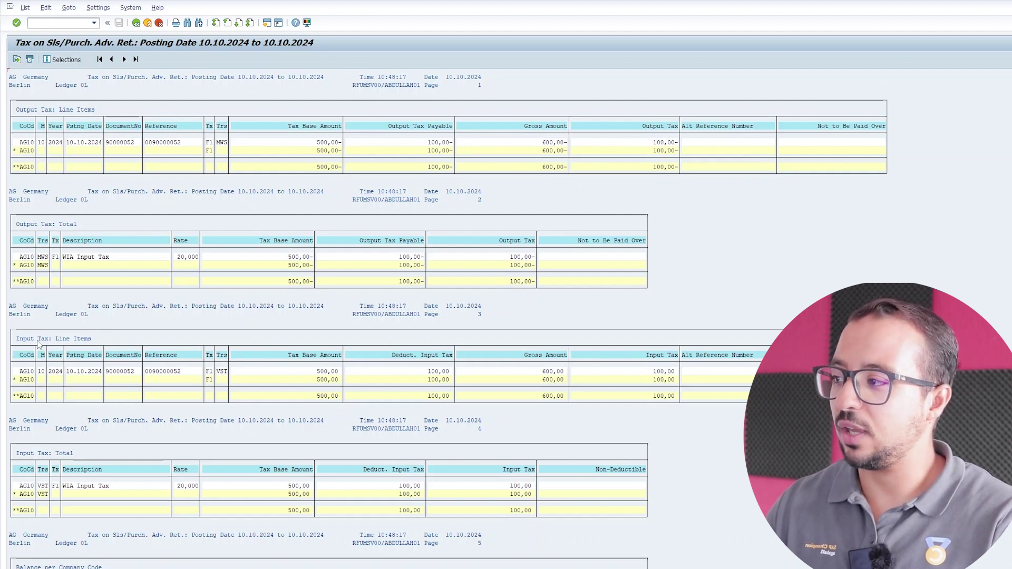
left_click(25, 223)
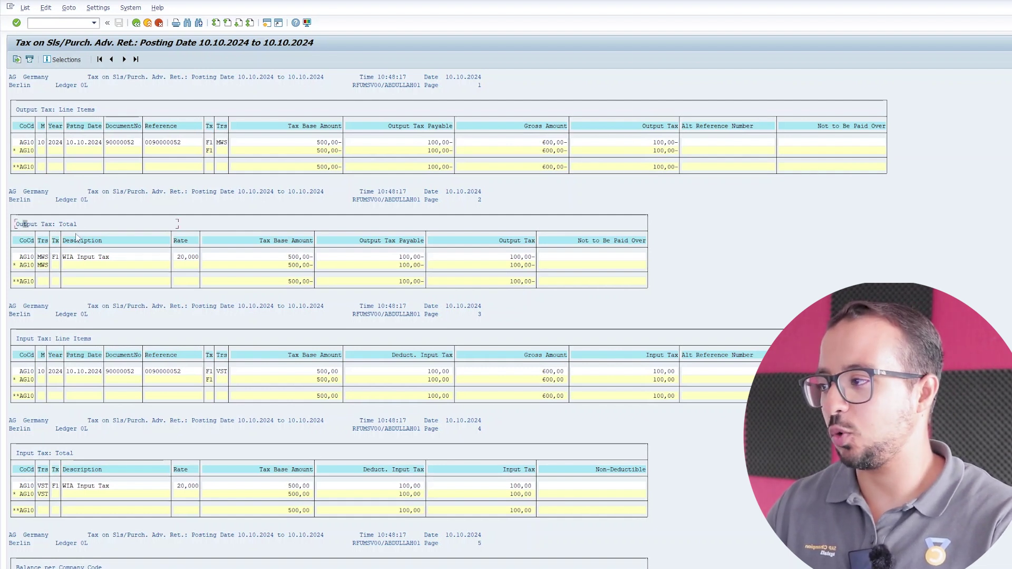
left_click(25, 339)
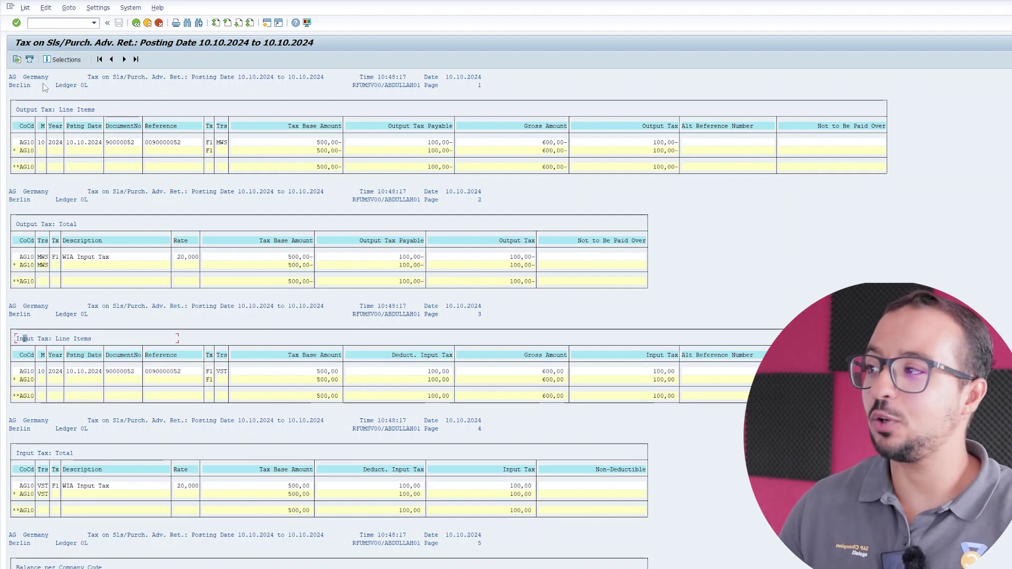
Return to the report selections, set the tax reporting country to DE and run the advance return again
left_click(136, 23)
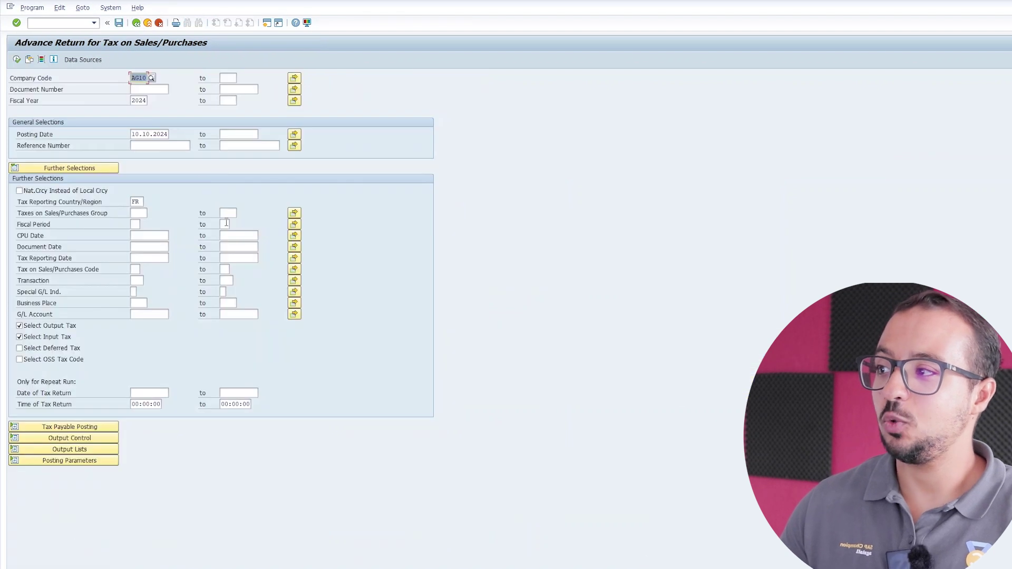
double_click(140, 201)
type("DE")
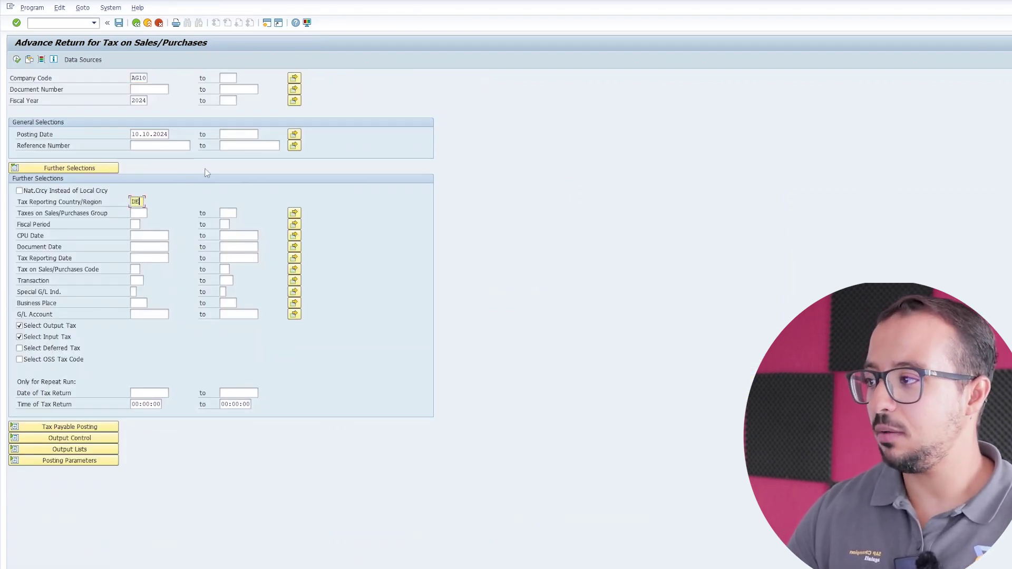
left_click(17, 59)
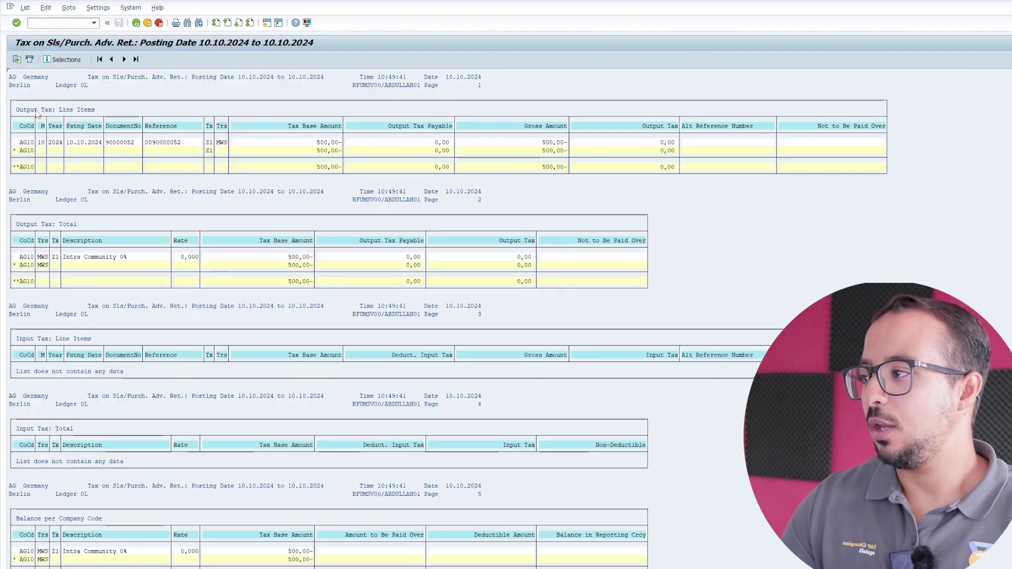
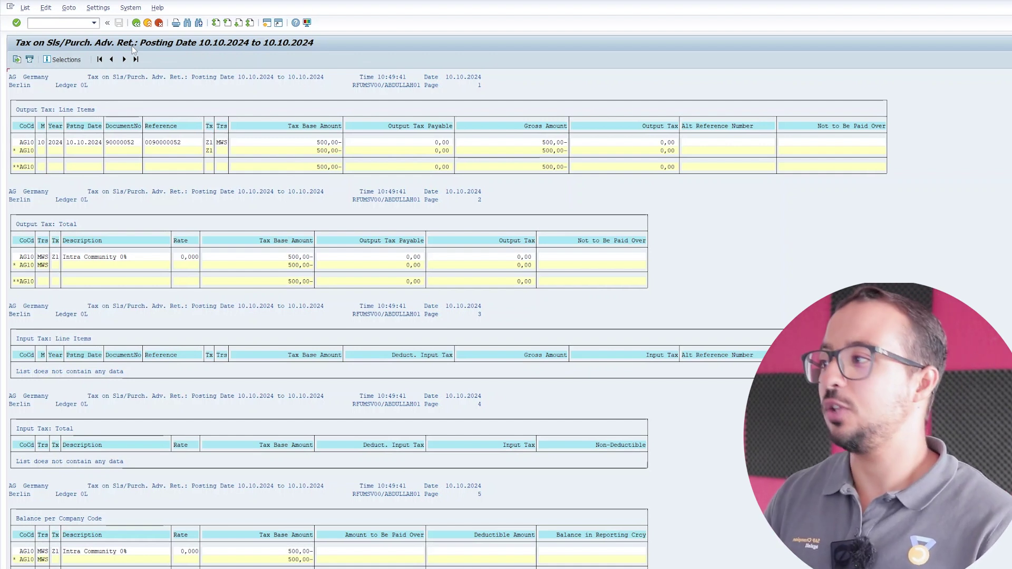
Open transaction VA01 and start a standard order (OR) for sales organization AG10, distribution channel 01 and division 01
left_click(61, 24)
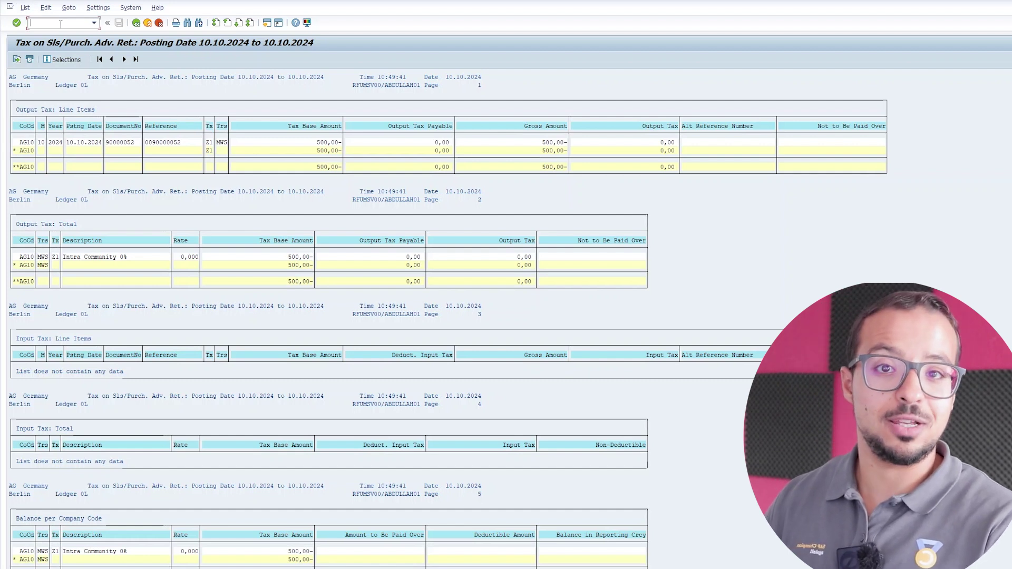
type("/nva01")
key("Return")
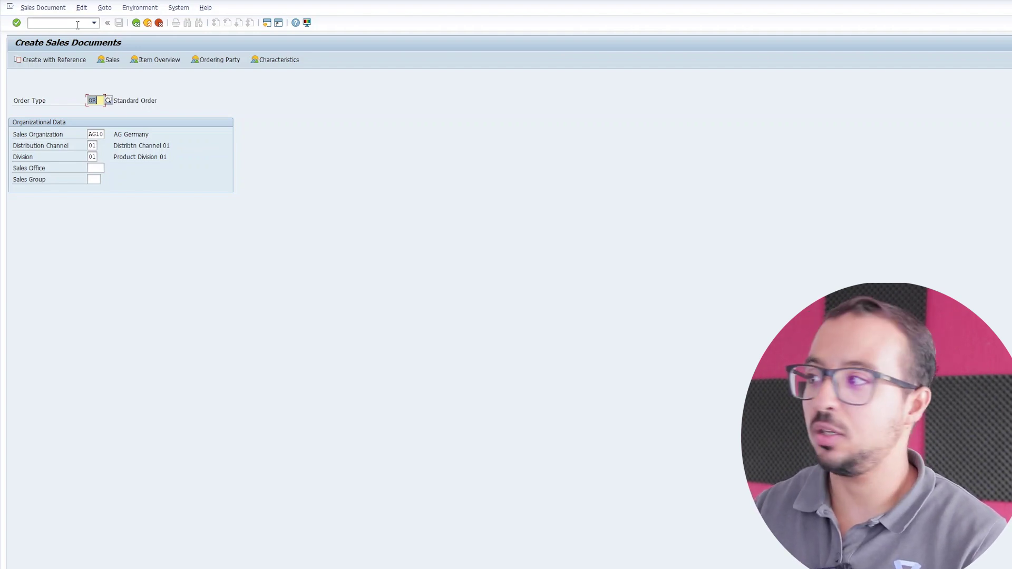
double_click(94, 134)
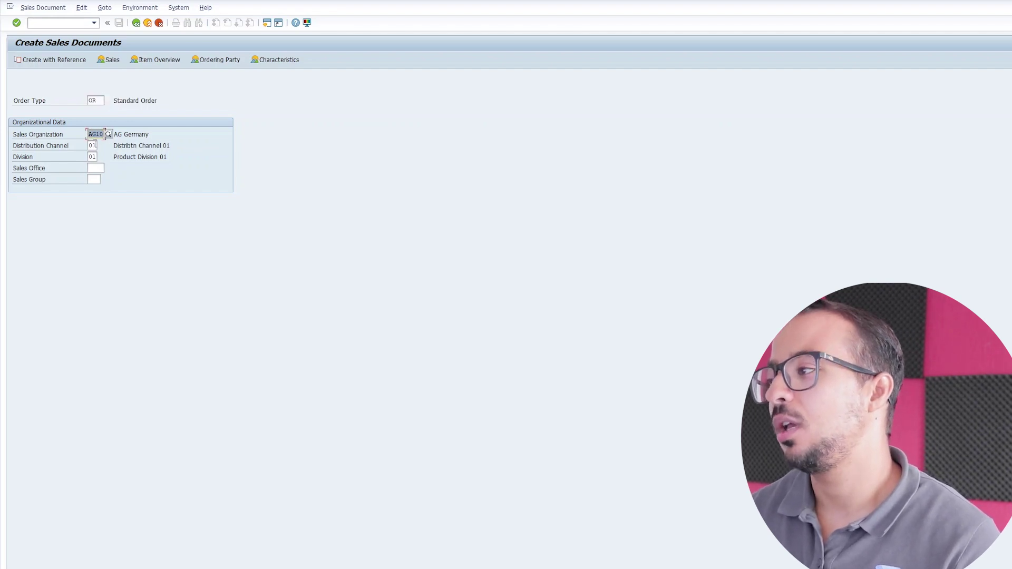
double_click(91, 146)
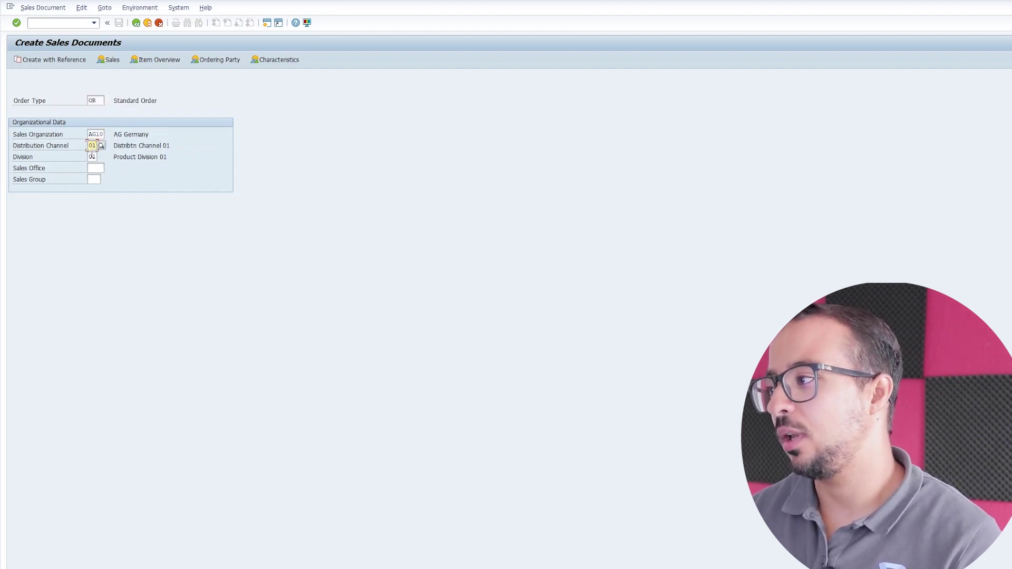
double_click(94, 134)
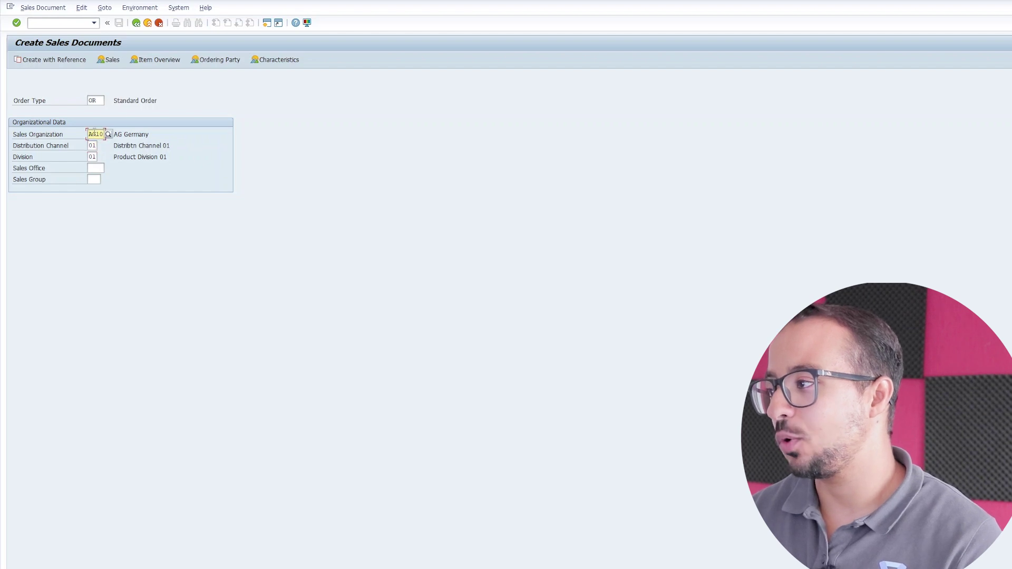
double_click(94, 134)
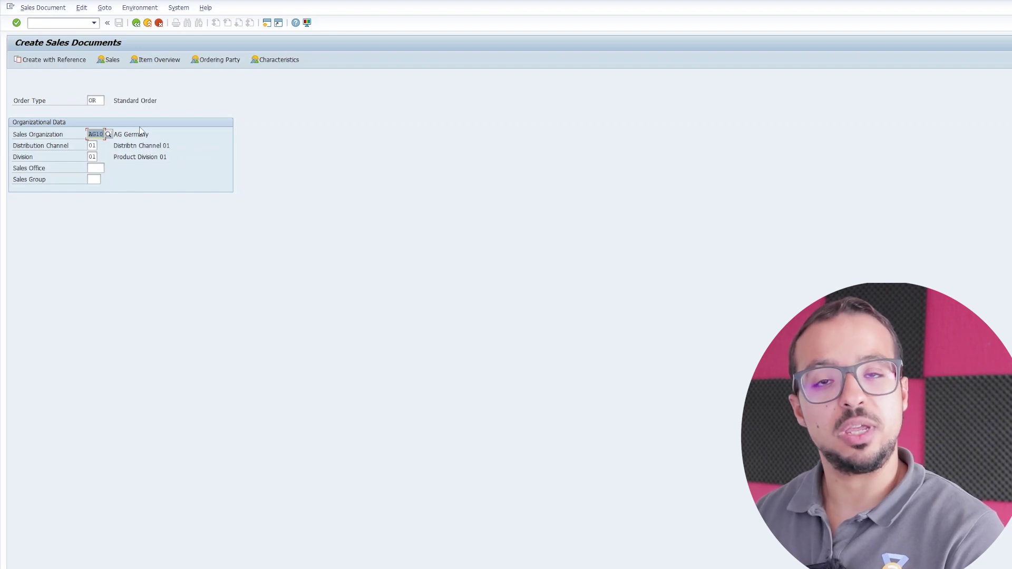
key("Return")
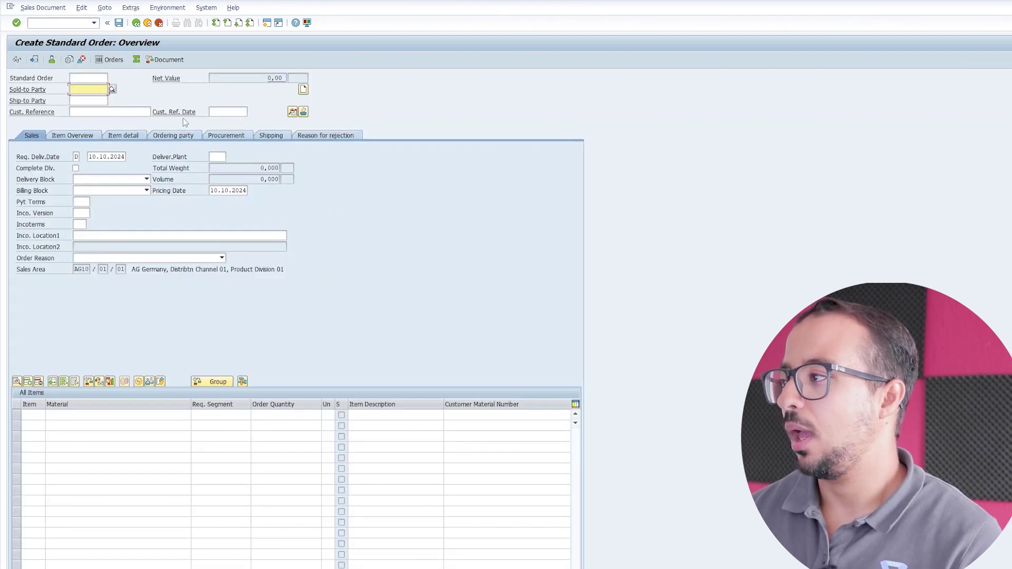
Enter the French domestic customer as the sold-to party and Demo test12 as the customer reference
key("BackSpace")
key("Down")
key("Return")
key("Return")
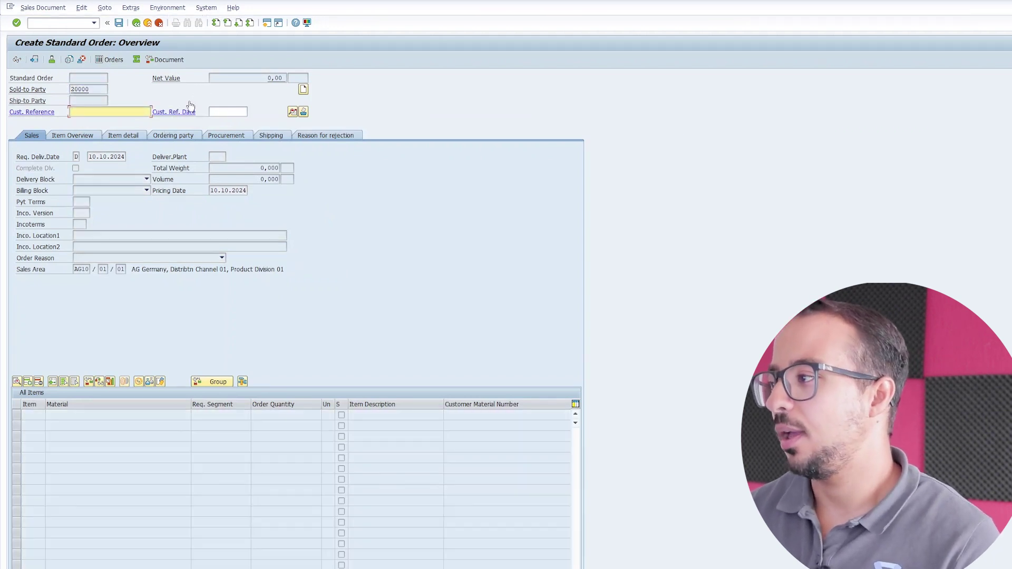
type("Demo test12")
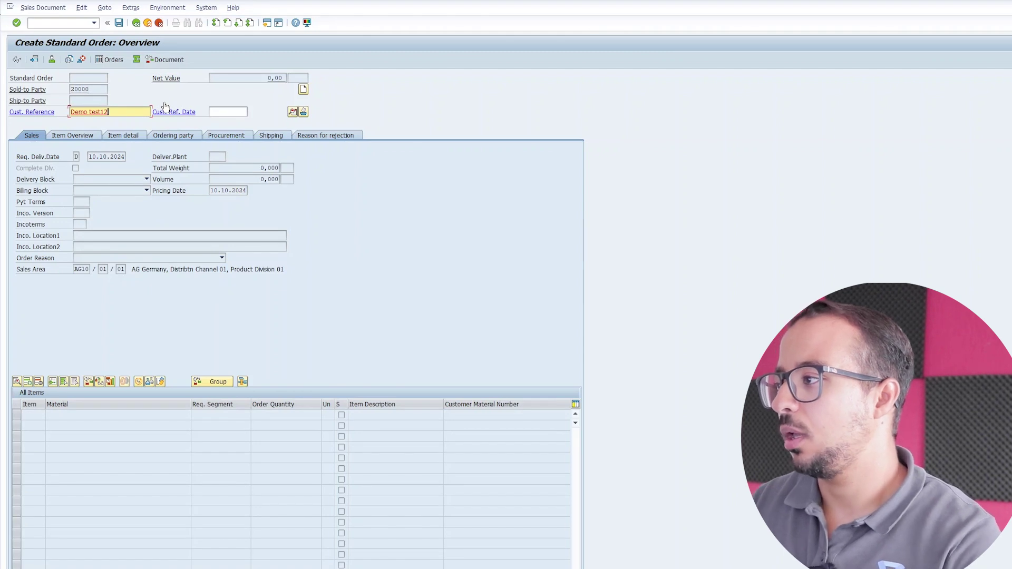
key("Return")
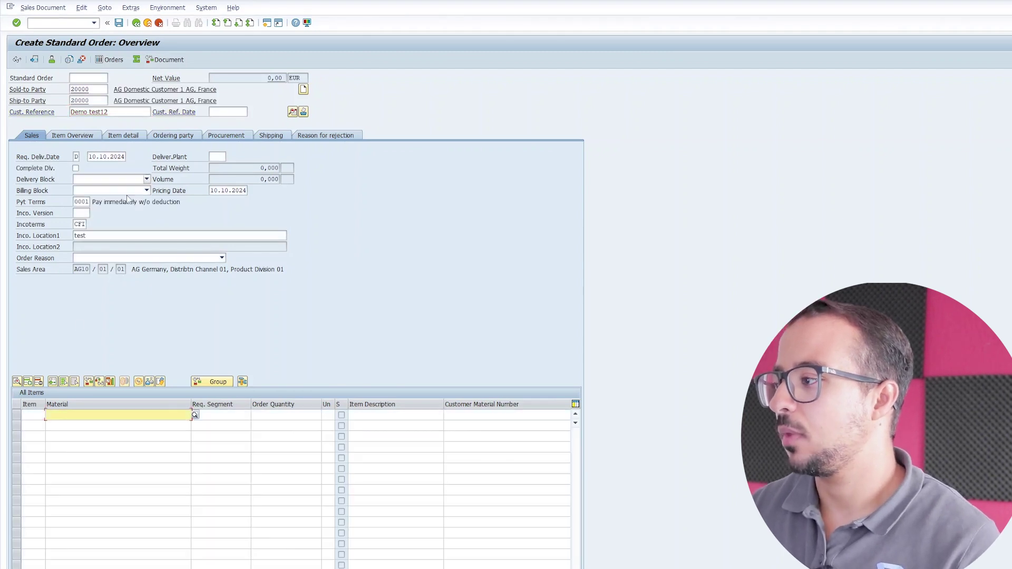
Add material DESKM1 to the order with a quantity of 1
type("DE")
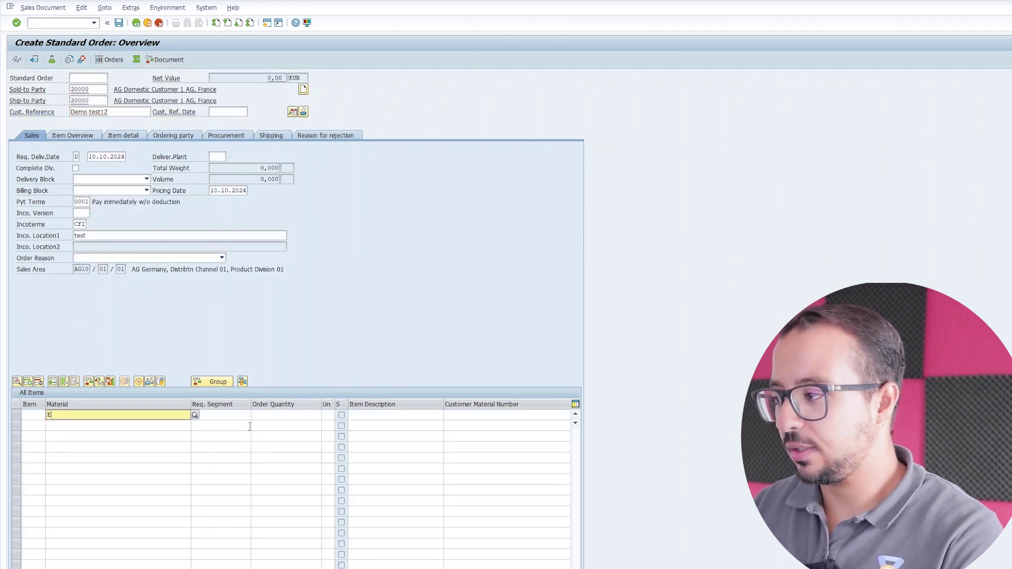
type("SKM1")
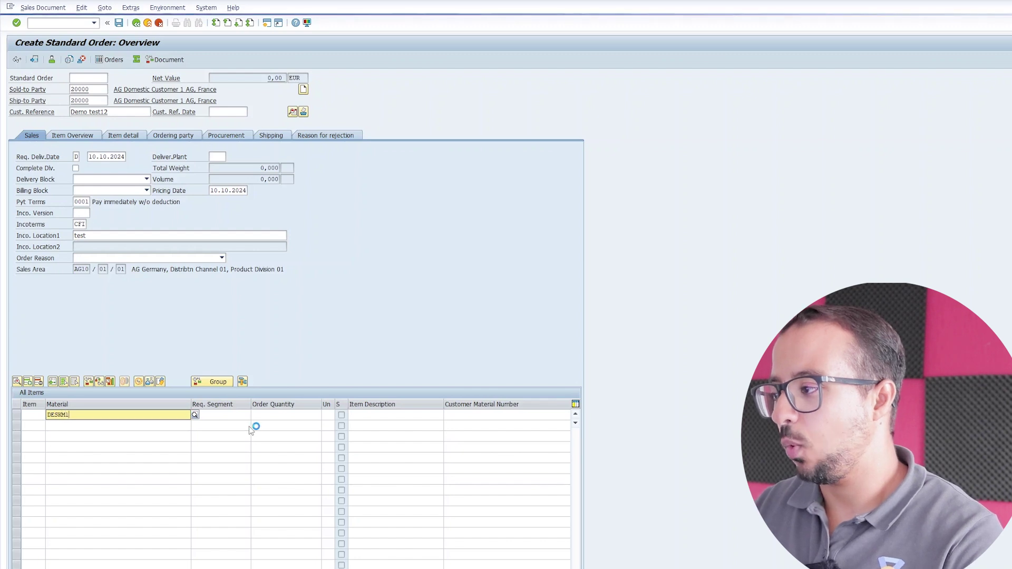
key("Return")
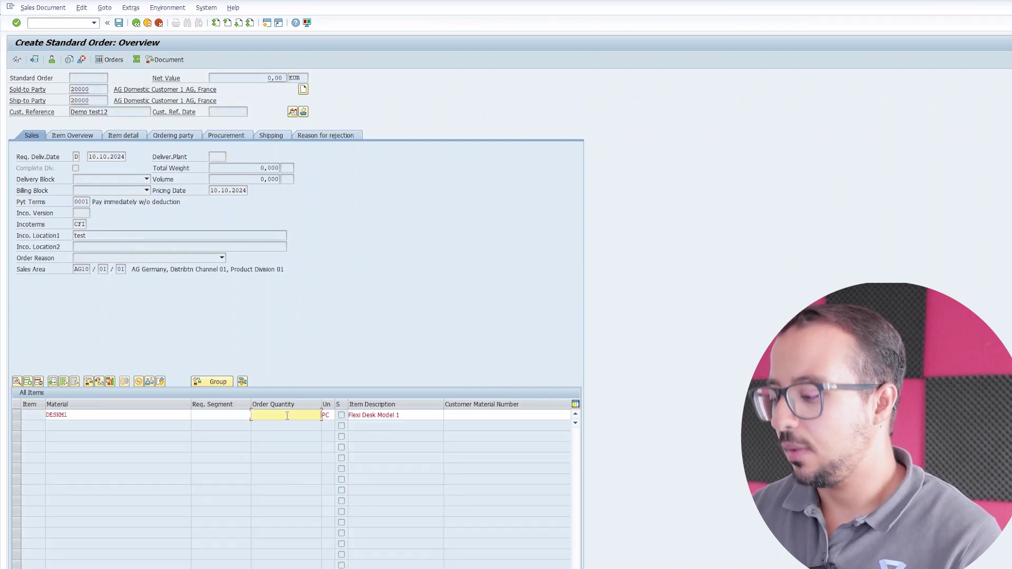
type("1")
key("Return")
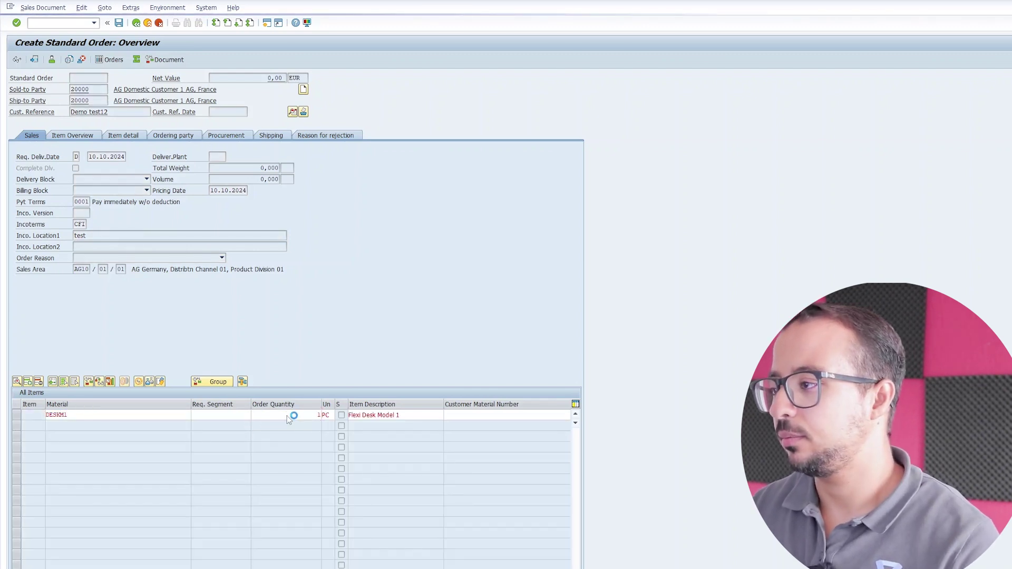
Open the pricing conditions of the DESKM1 item and examine its price and output tax rate
left_click(16, 415)
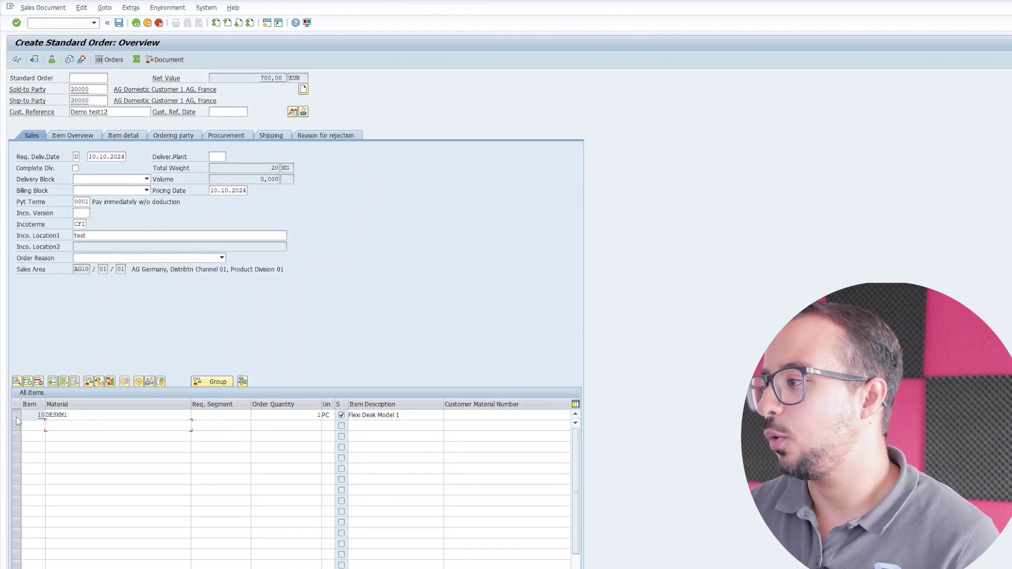
left_click(17, 382)
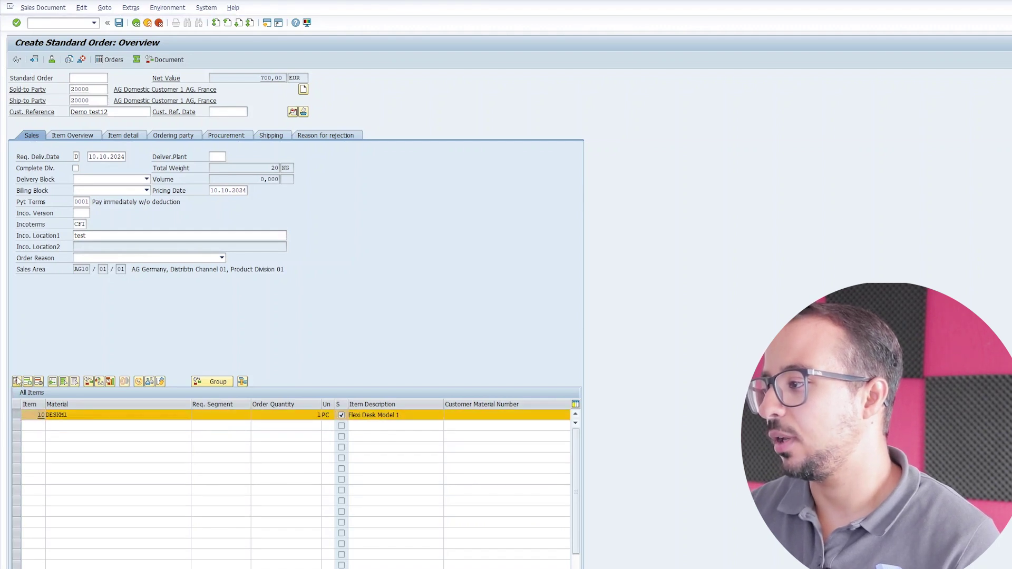
left_click(205, 124)
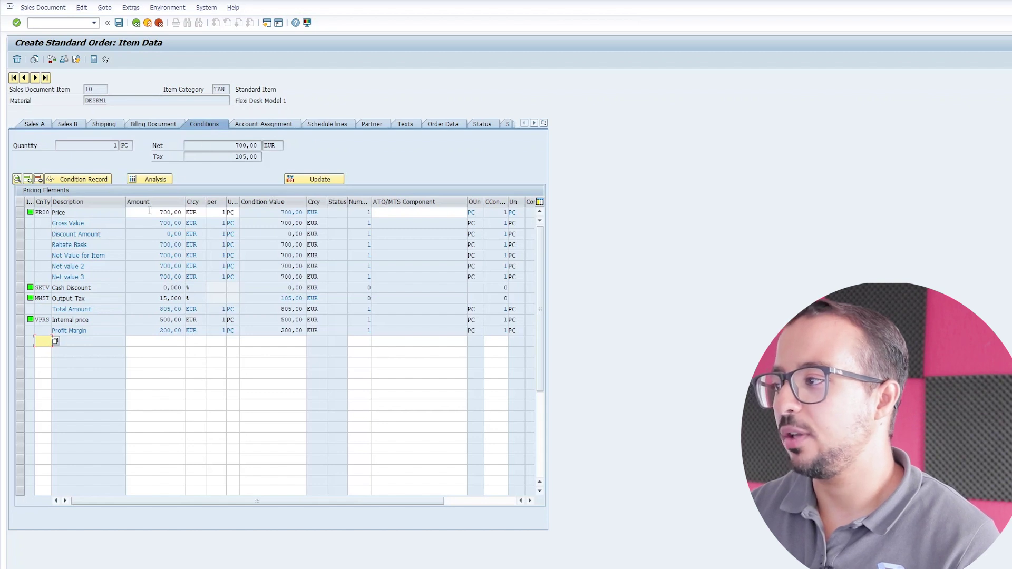
left_click(150, 212)
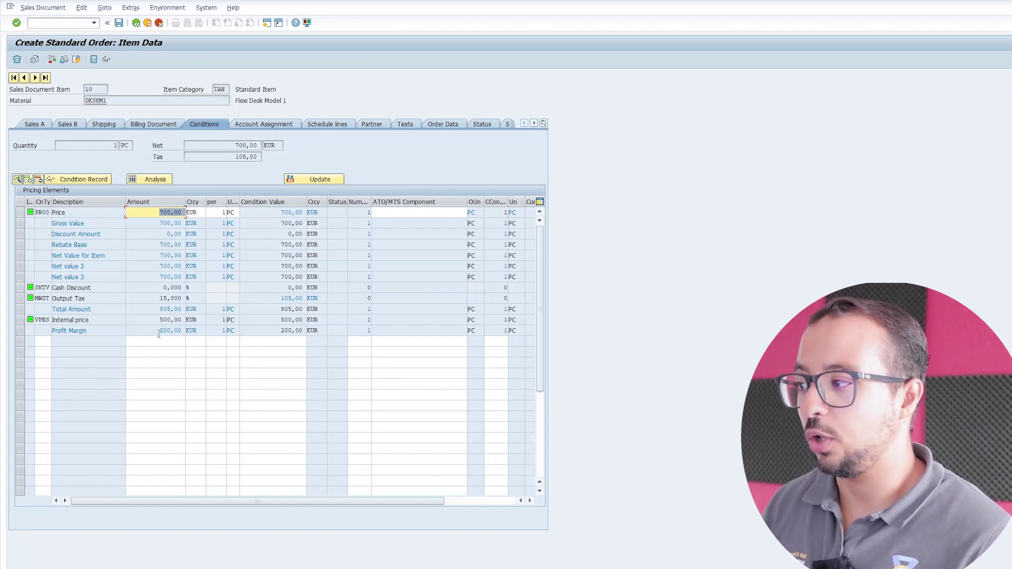
left_click(98, 298)
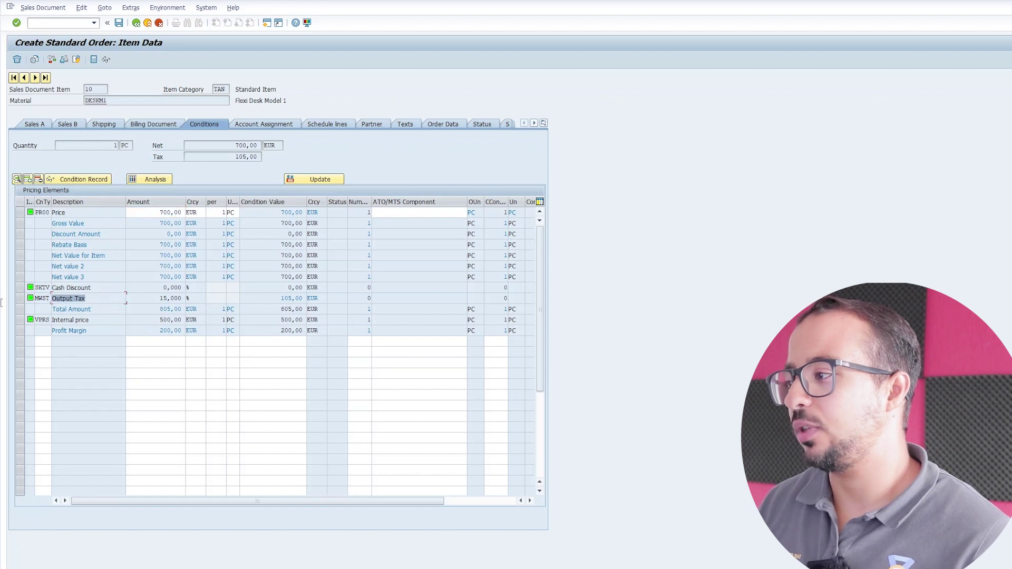
left_click(171, 298)
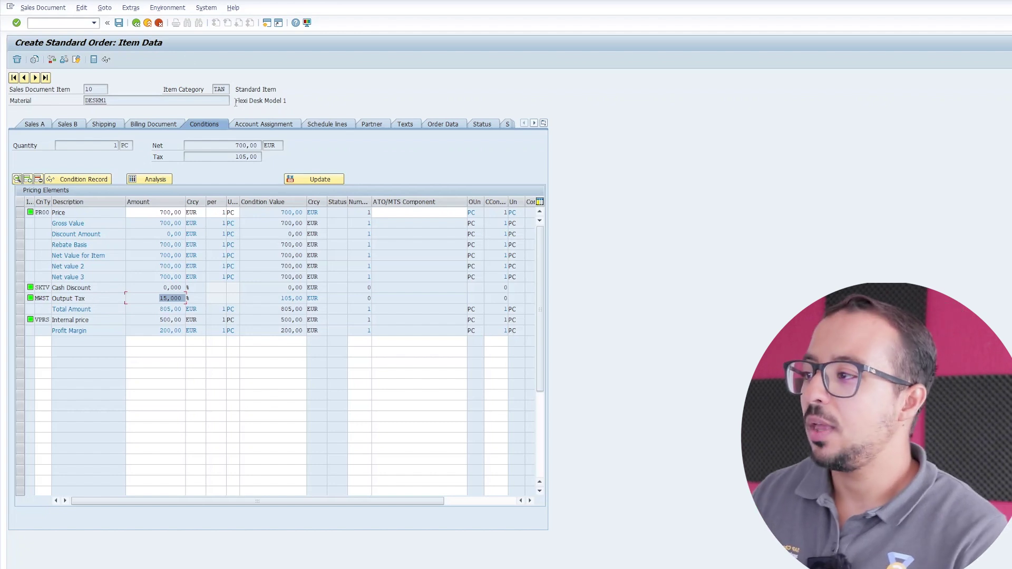
Open the item's shipping data and check its delivering plant and shipping point
left_click(96, 125)
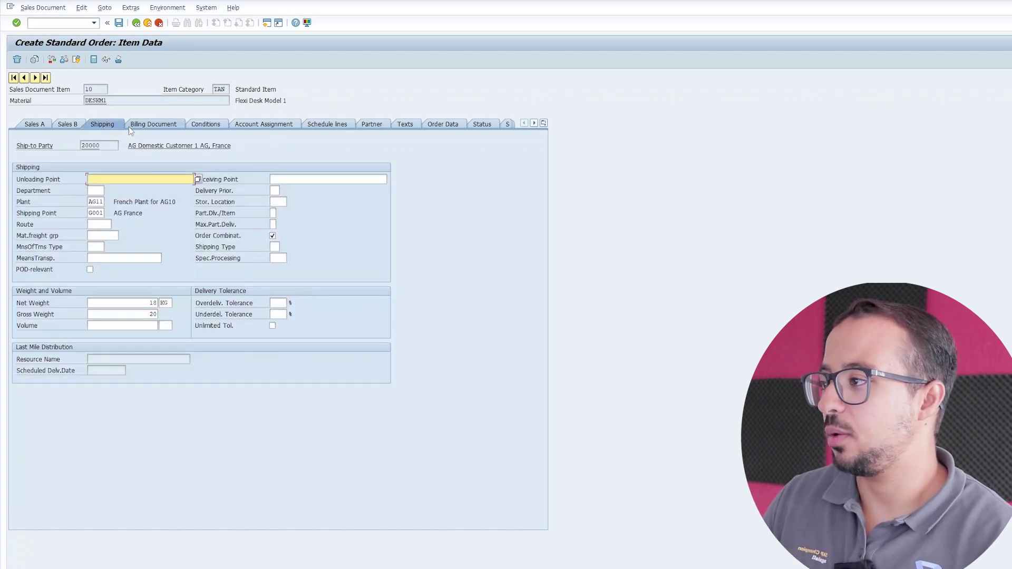
left_click(97, 203)
double_click(91, 202)
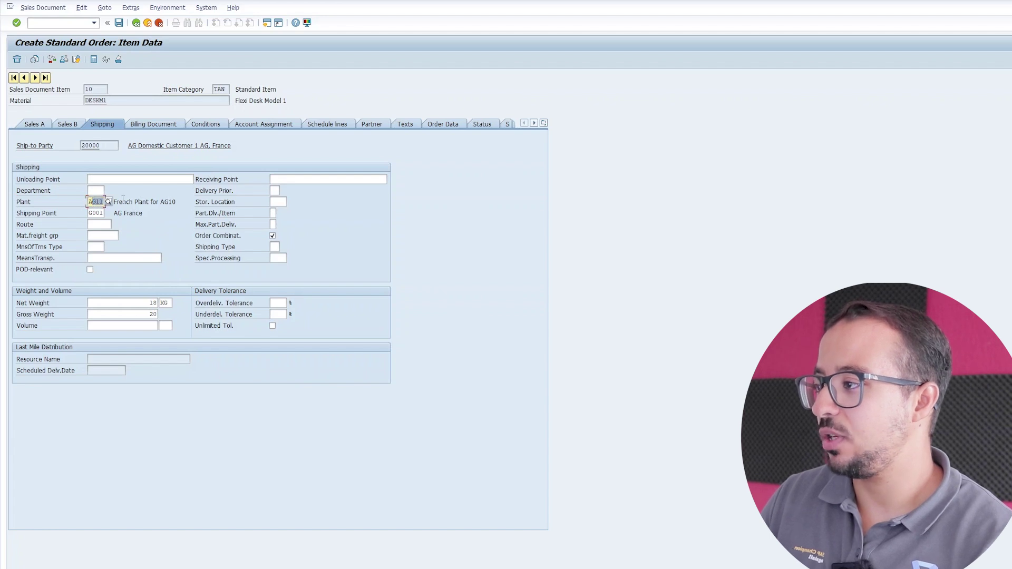
left_click_drag(123, 202, 193, 204)
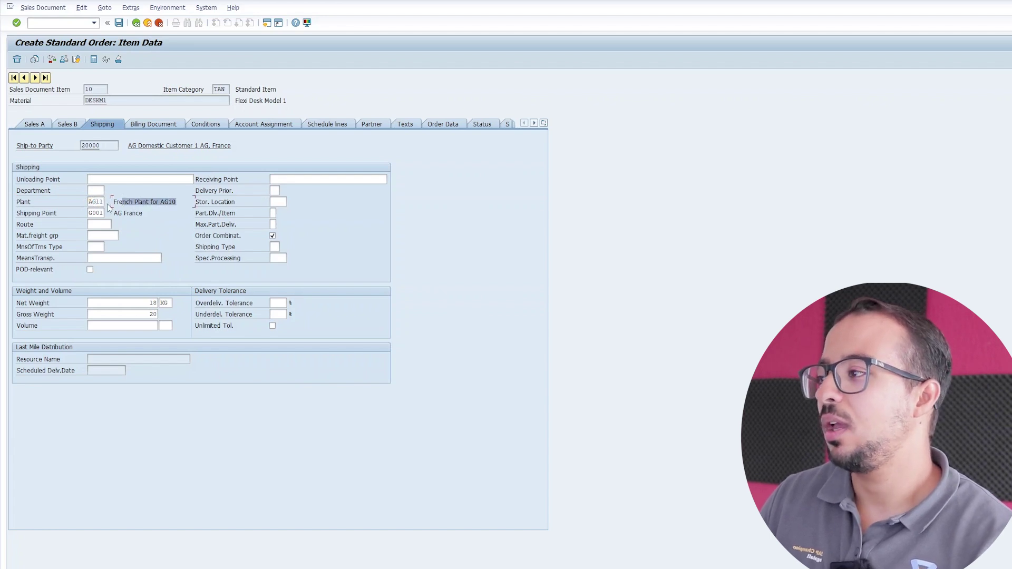
double_click(92, 213)
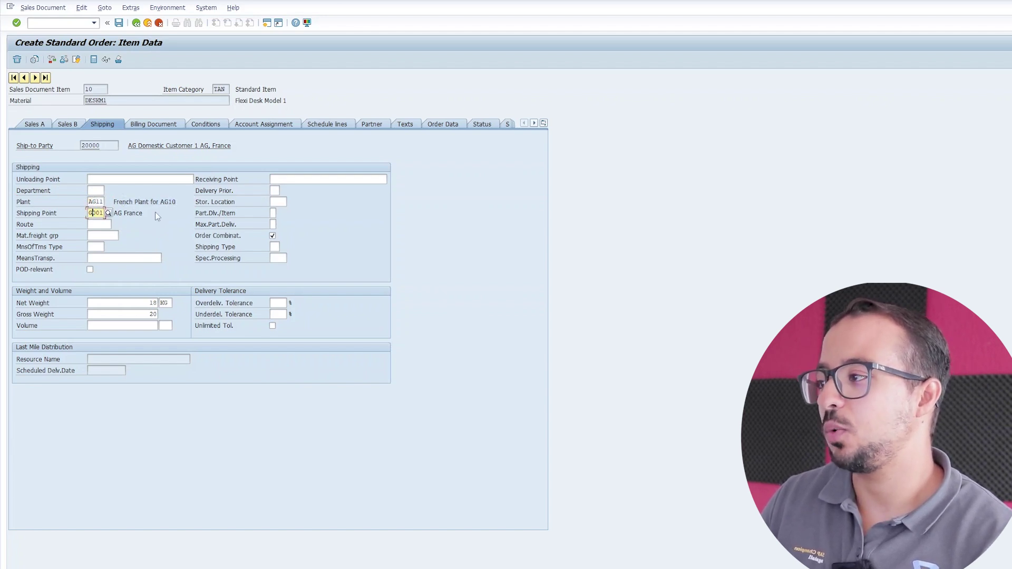
left_click(175, 209)
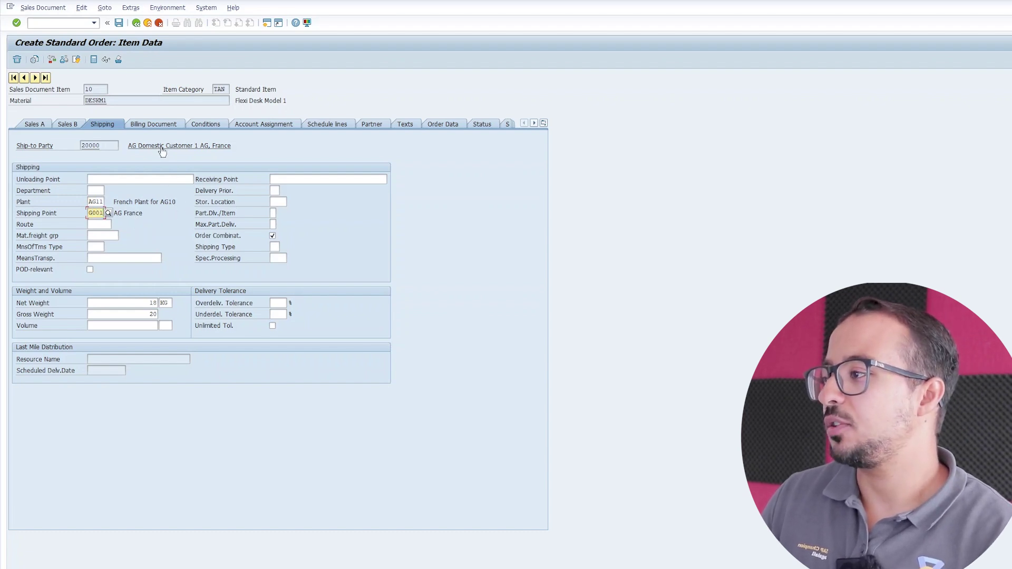
double_click(98, 213)
left_click(134, 212)
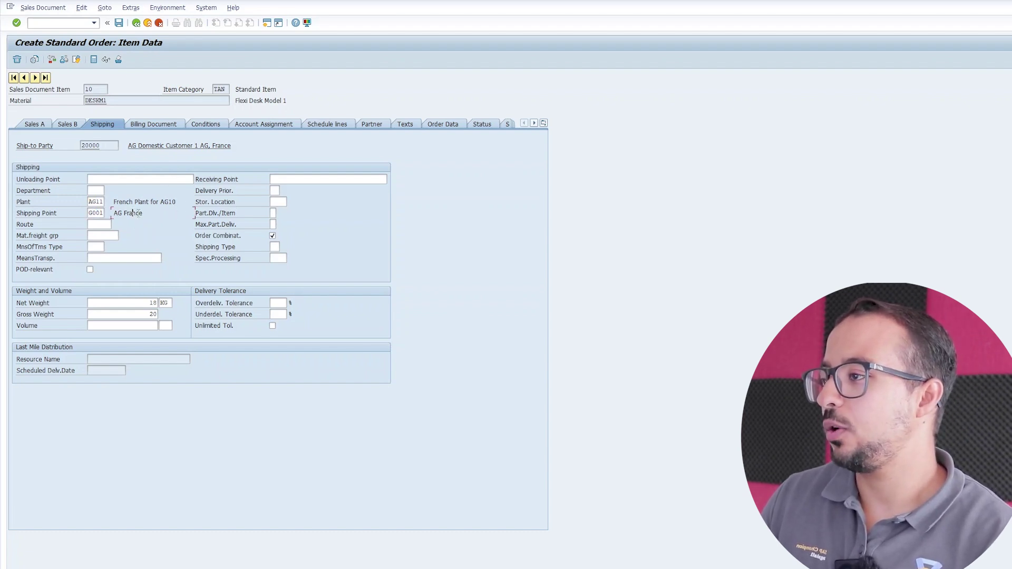
Save the standard order and start an outbound delivery for it from shipping point G001 using transaction VL01N
left_click(119, 23)
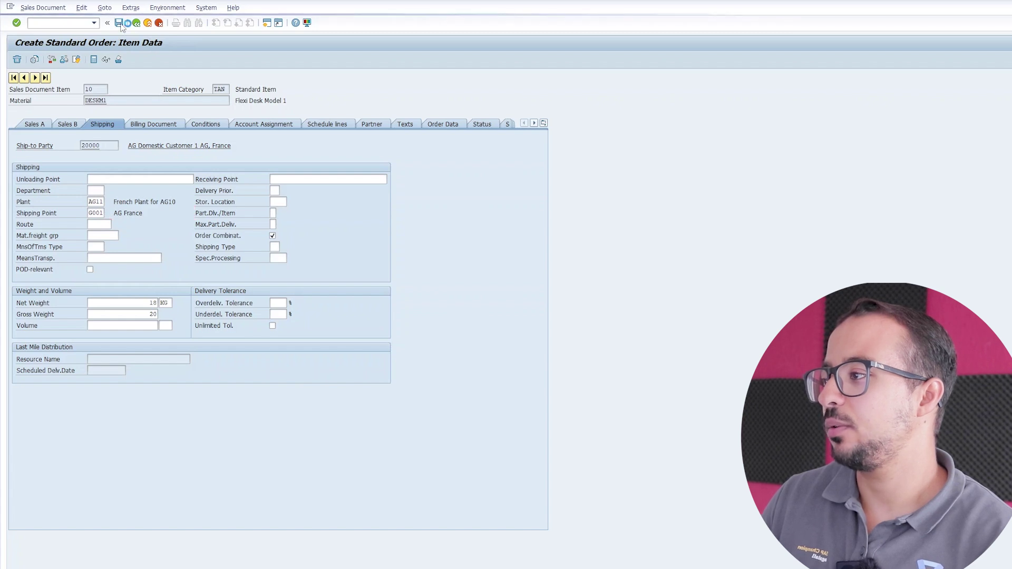
left_click(61, 23)
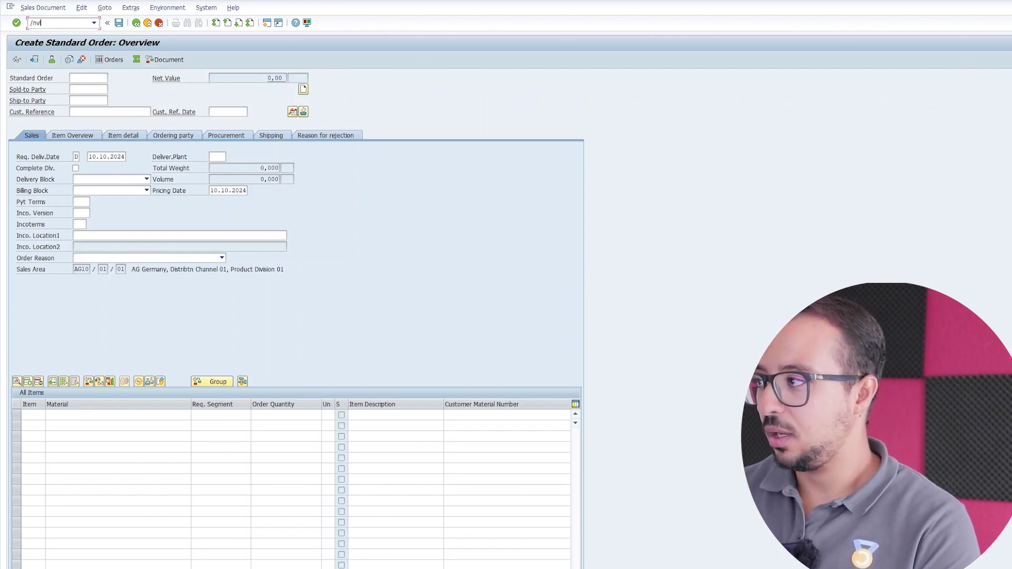
type("01n")
key("Return")
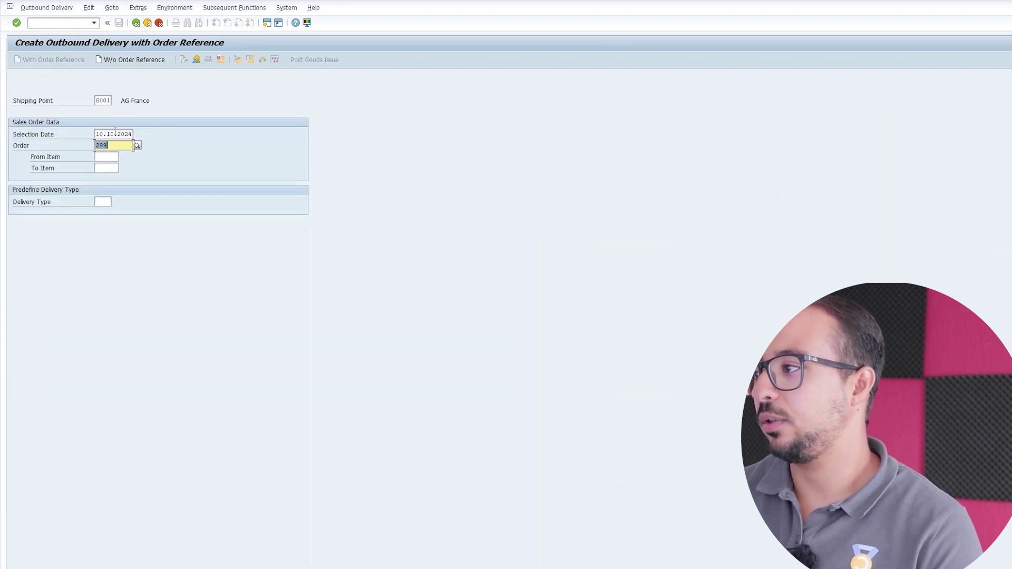
key("Return")
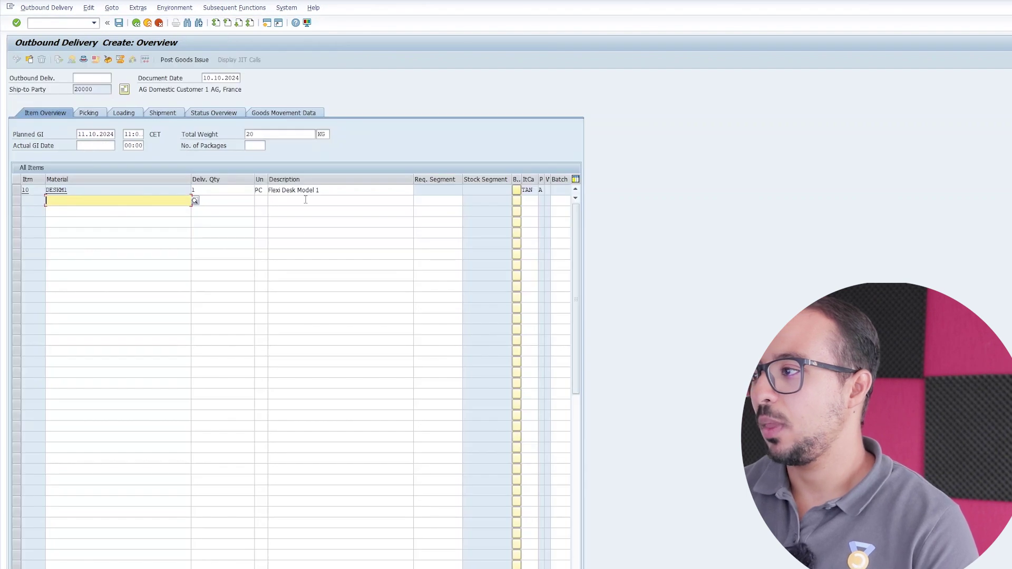
Enter a picked quantity of 1 for the DESKM1 delivery item and post the goods issue
scroll(380, 368, "right", 5)
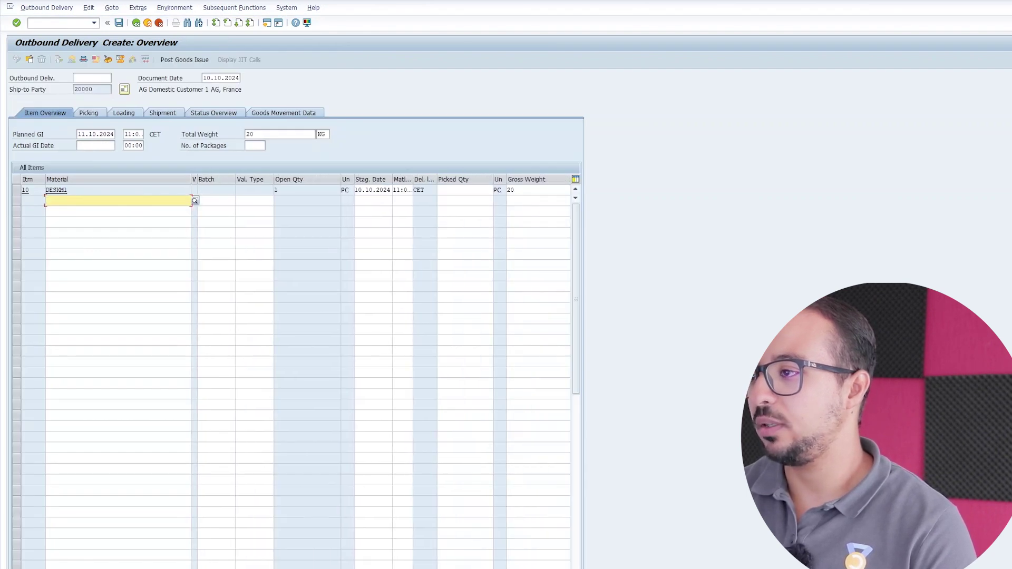
left_click(457, 190)
type("1")
left_click(189, 60)
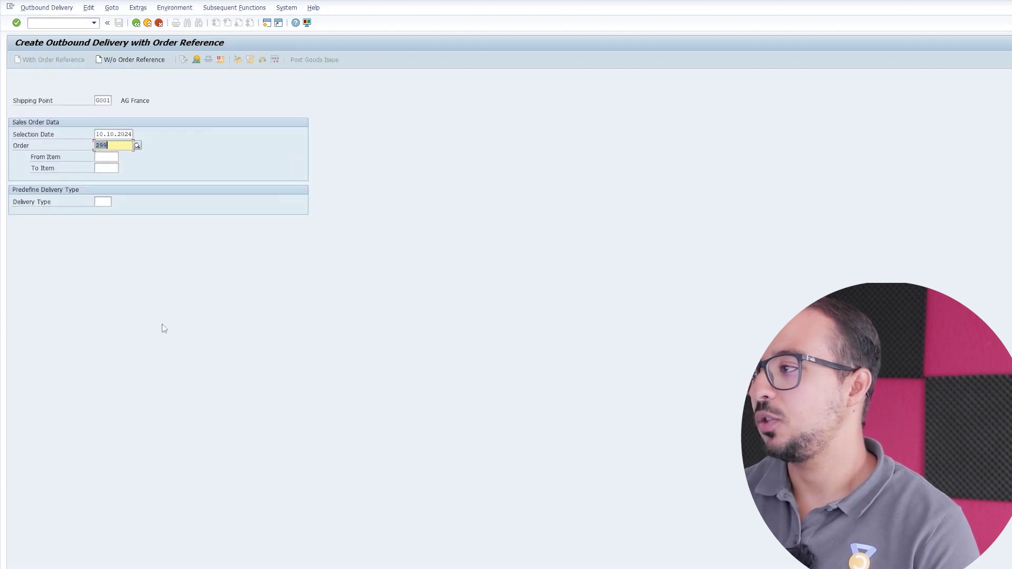
Display the new outbound delivery's document flow and open its goods issue document
left_click(51, 8)
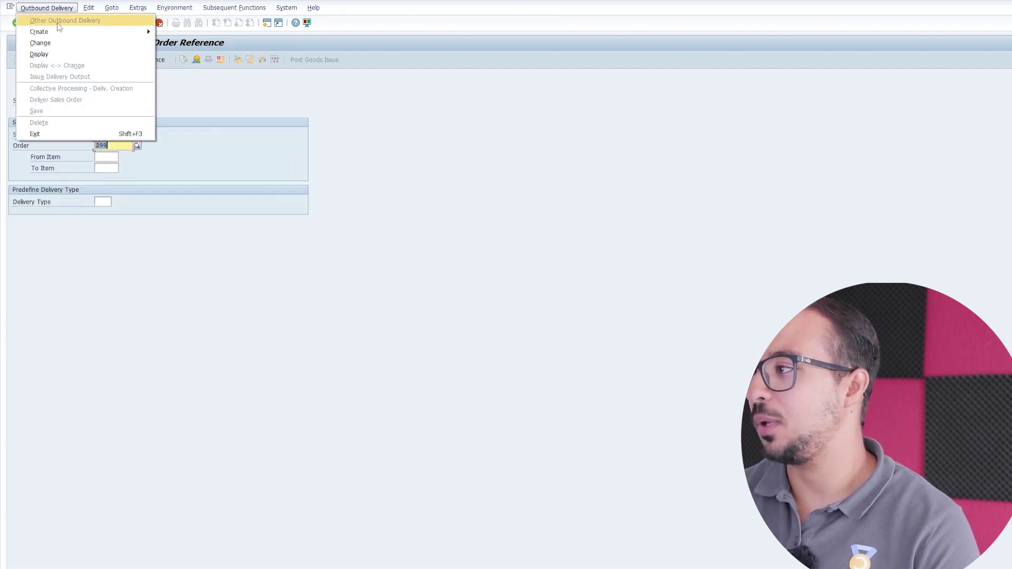
left_click(57, 54)
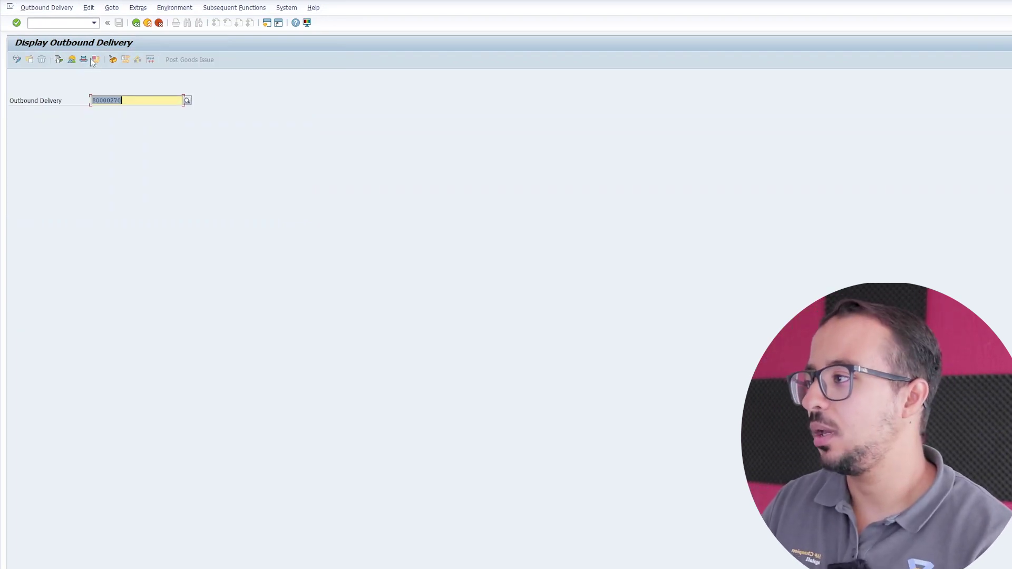
left_click(59, 60)
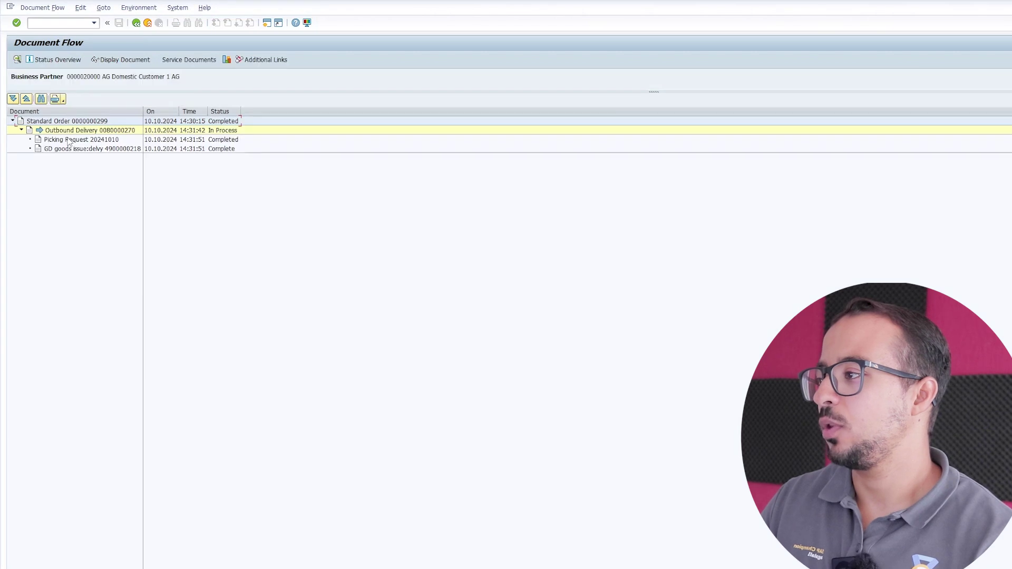
left_click(71, 149)
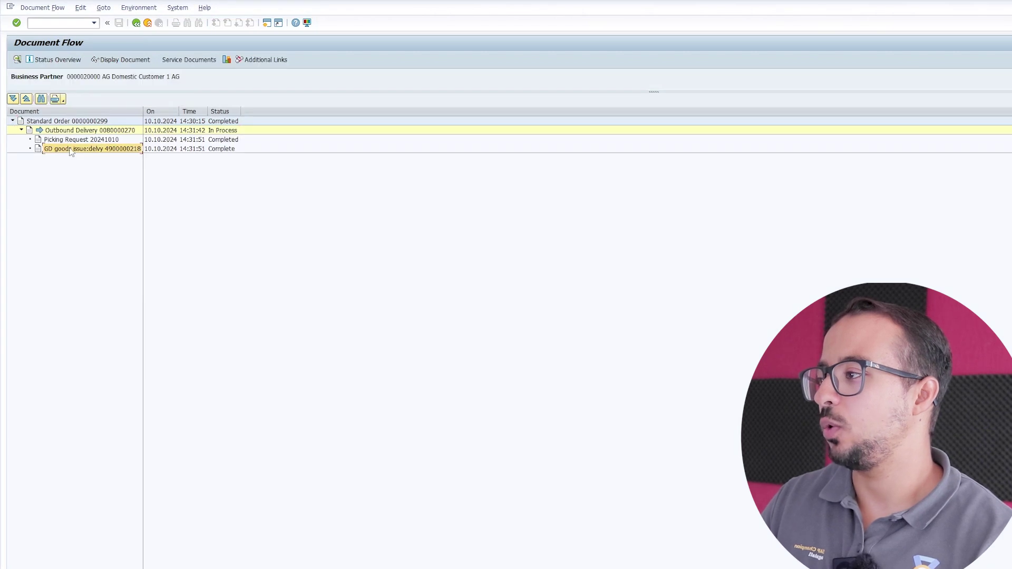
left_click(143, 59)
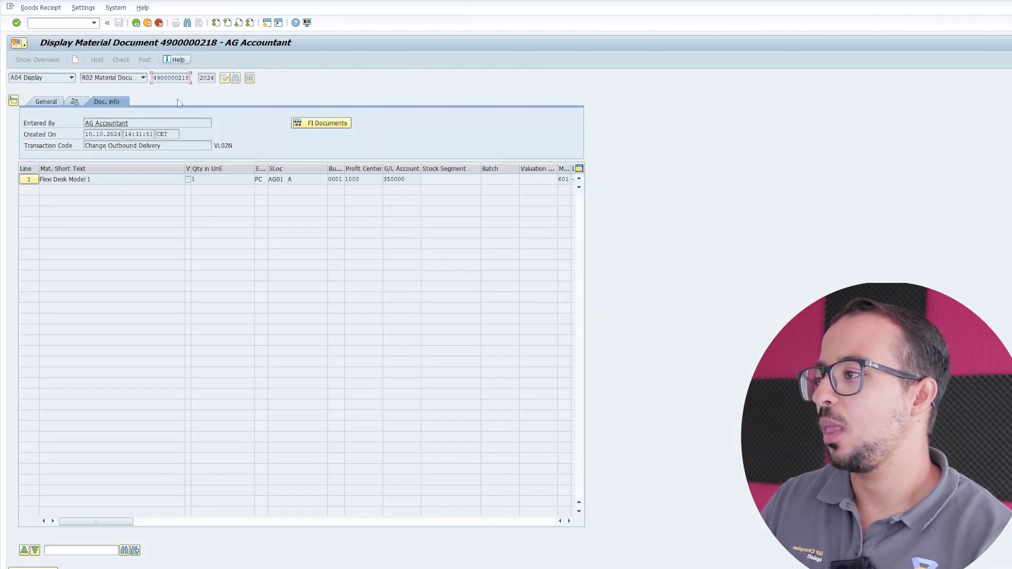
Open the goods issue's accounting document, examine its stock and COGS postings and company code, and return to the material document
left_click(302, 122)
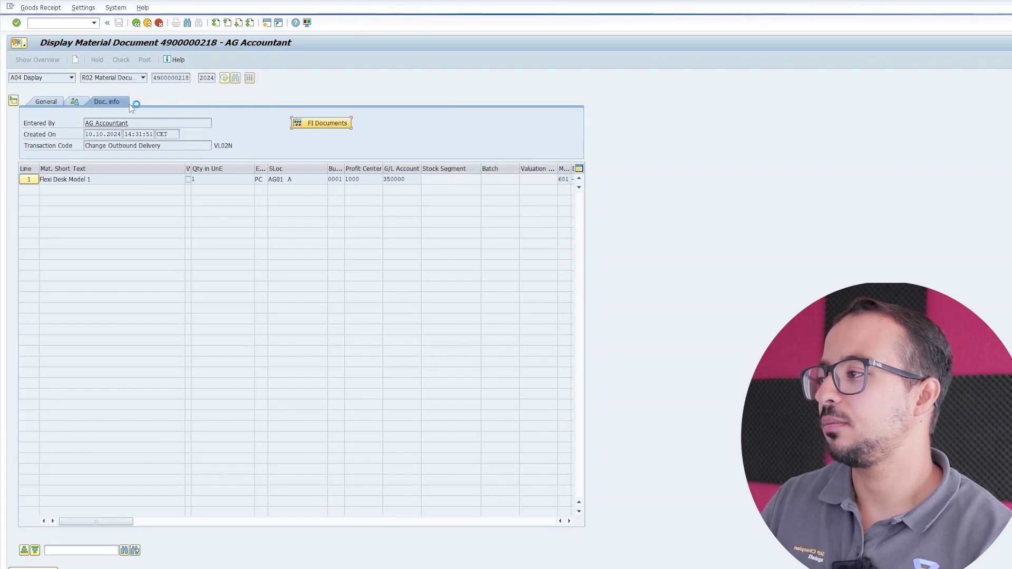
double_click(69, 121)
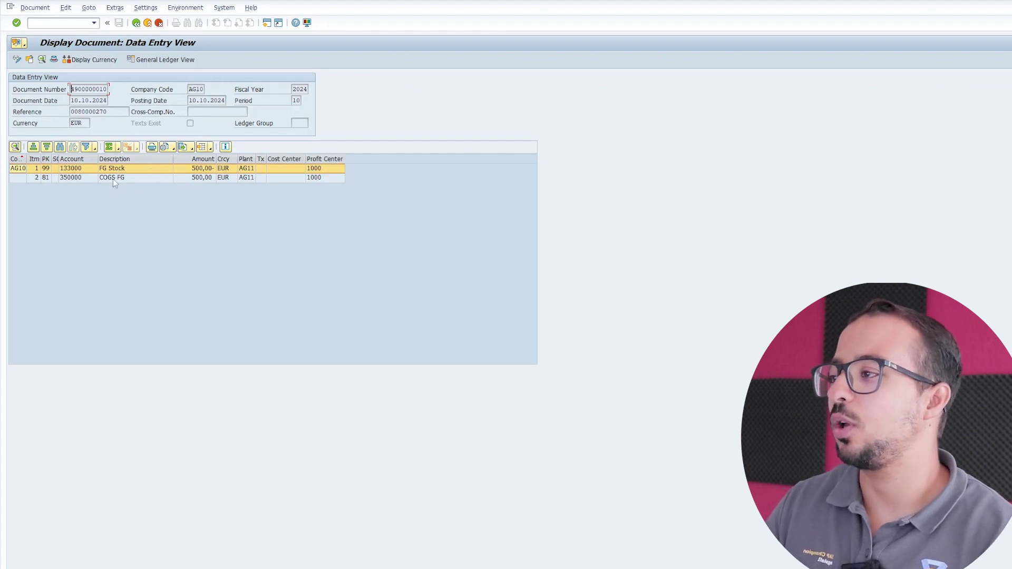
left_click(203, 89)
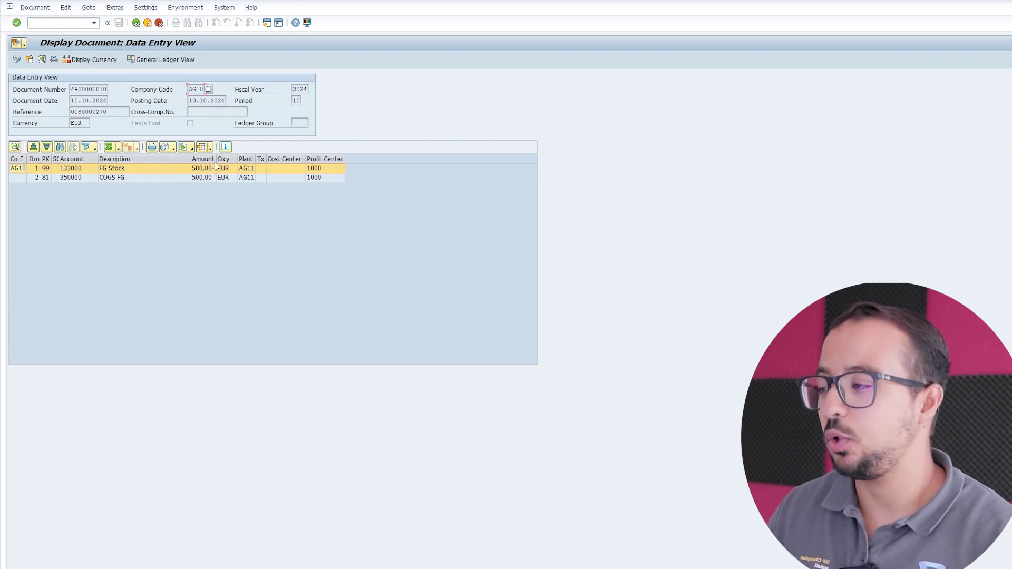
double_click(193, 89)
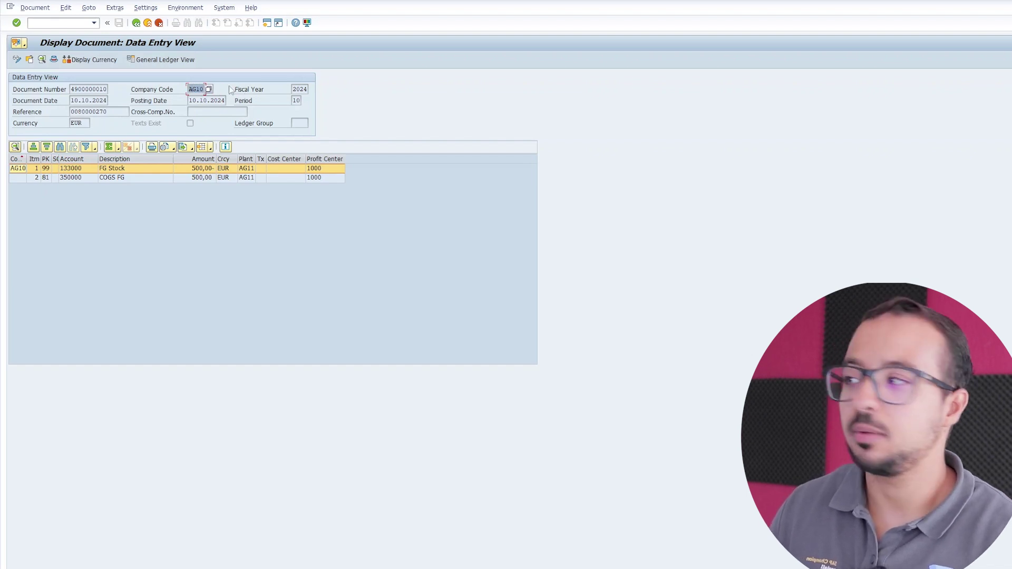
left_click(59, 23)
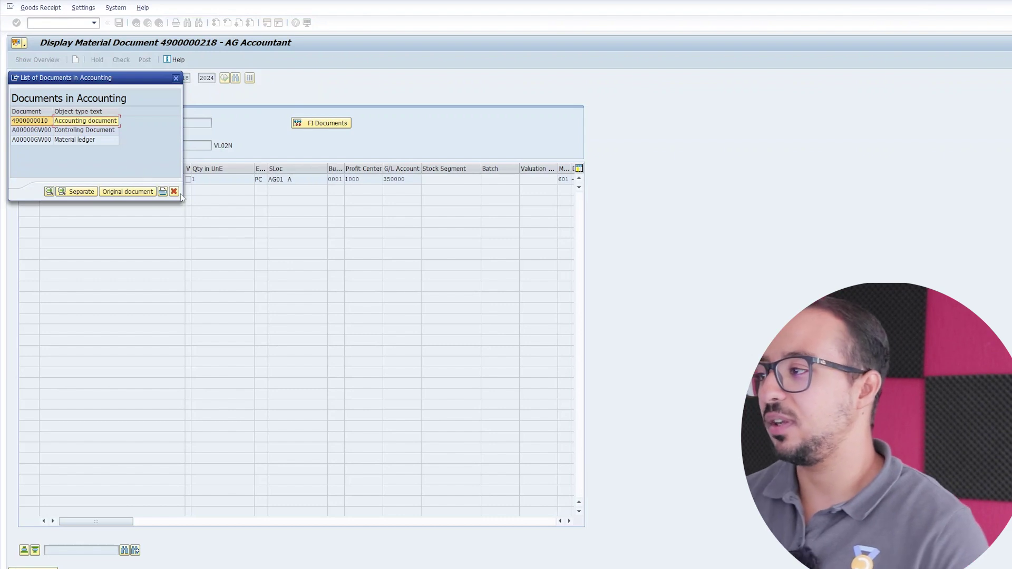
left_click(174, 191)
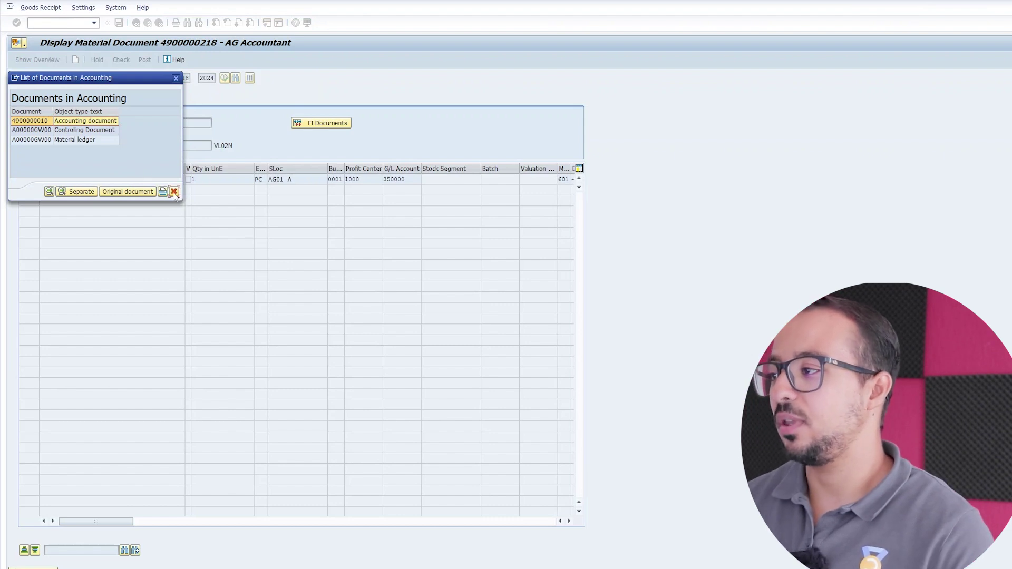
Create an invoice for the outbound delivery using transaction VF01
left_click(78, 24)
type("/nvf01")
key("Return")
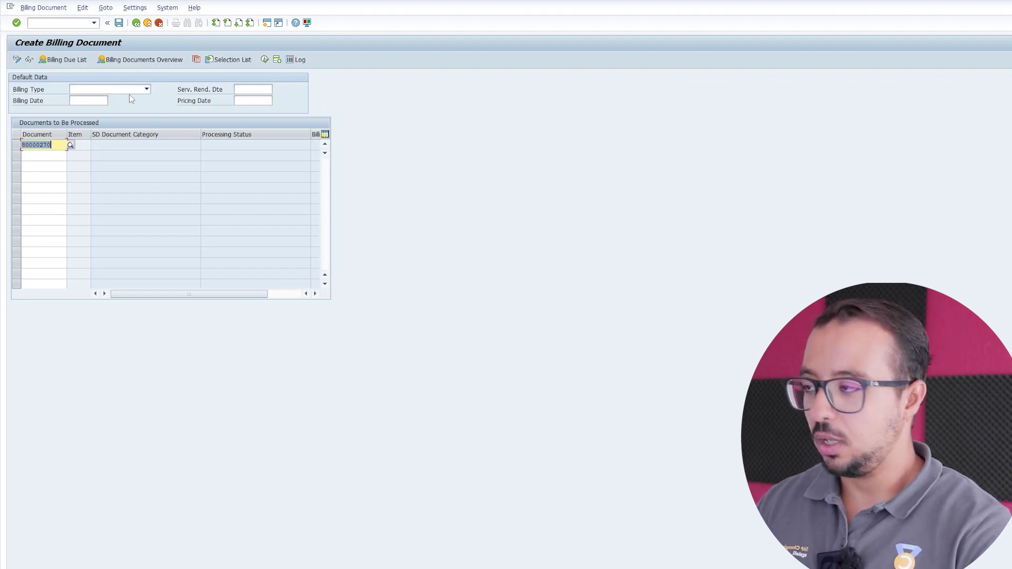
key("Return")
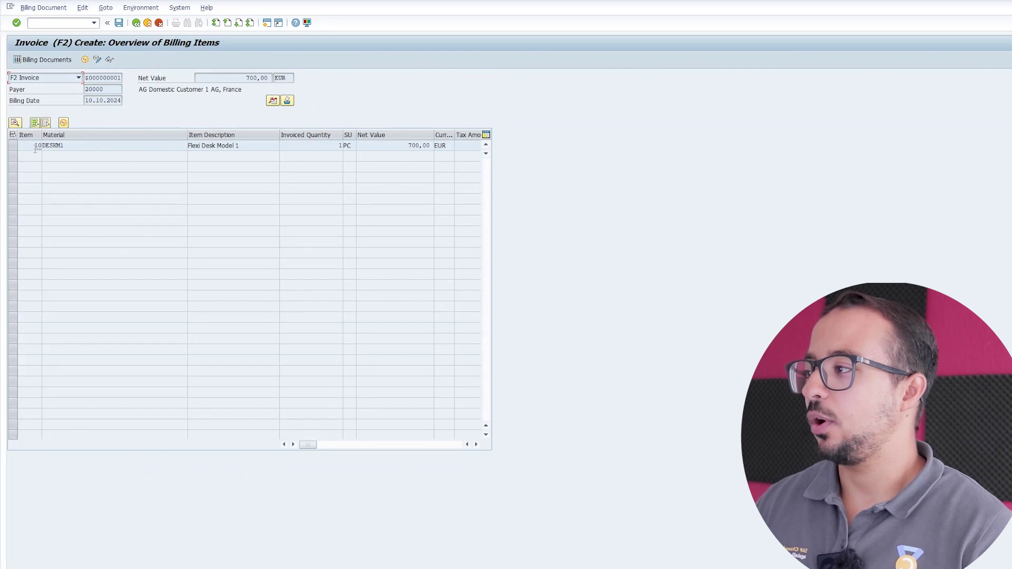
Check the pricing conditions of the invoice's DESKM1 item and save the invoice
left_click(14, 146)
left_click(63, 122)
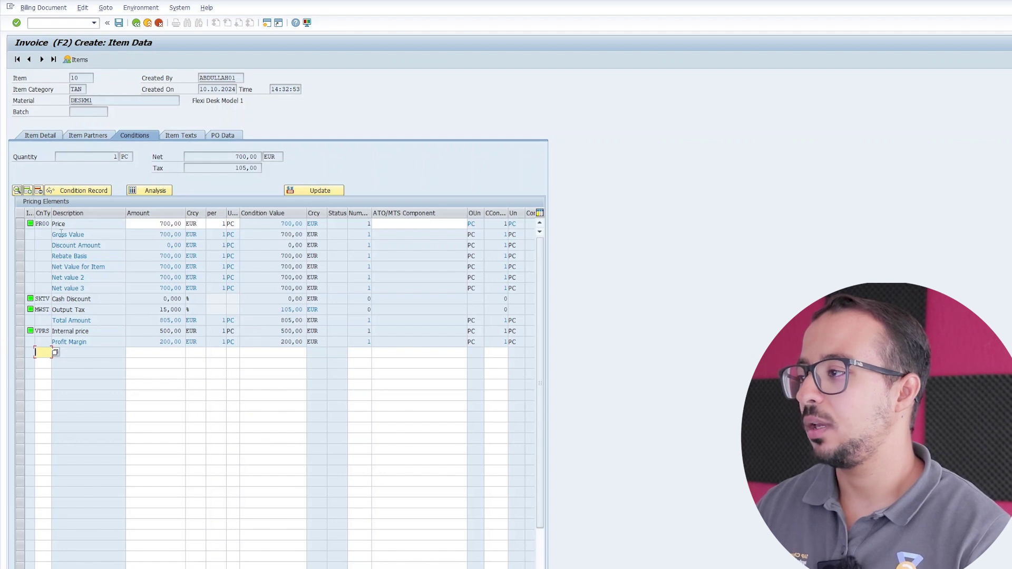
left_click(120, 24)
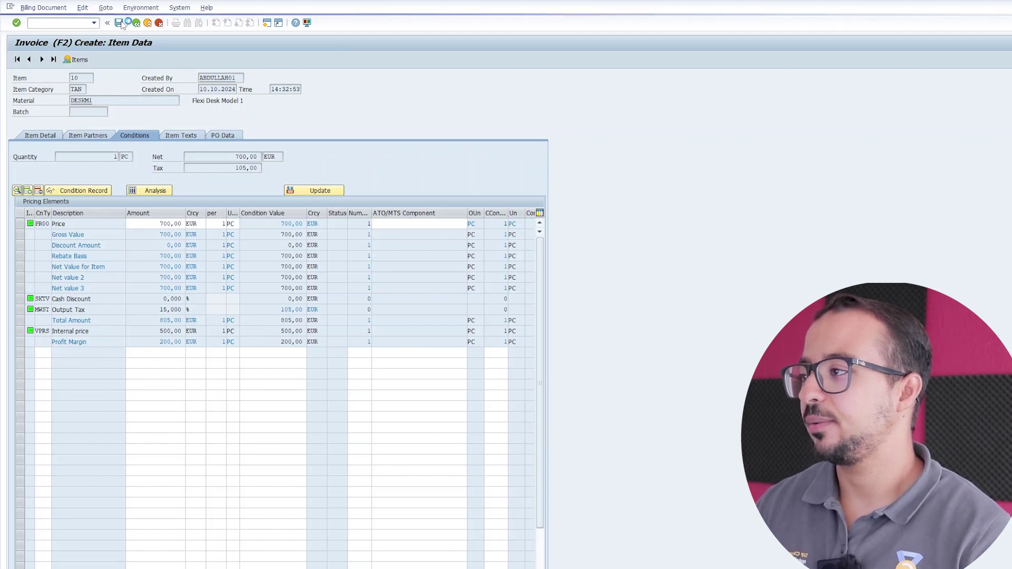
Display the saved billing document and open its accounting document
left_click(35, 10)
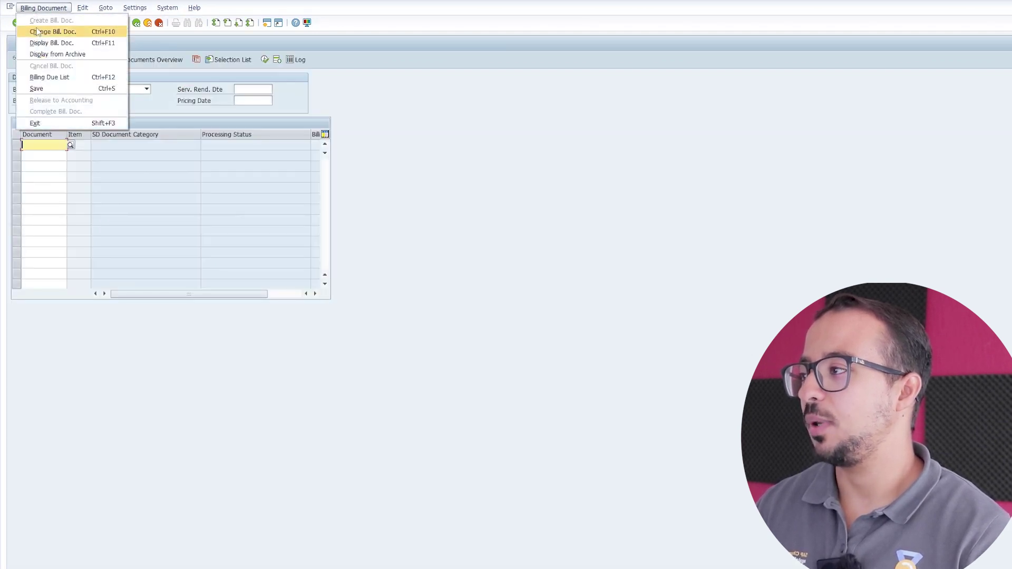
left_click(40, 44)
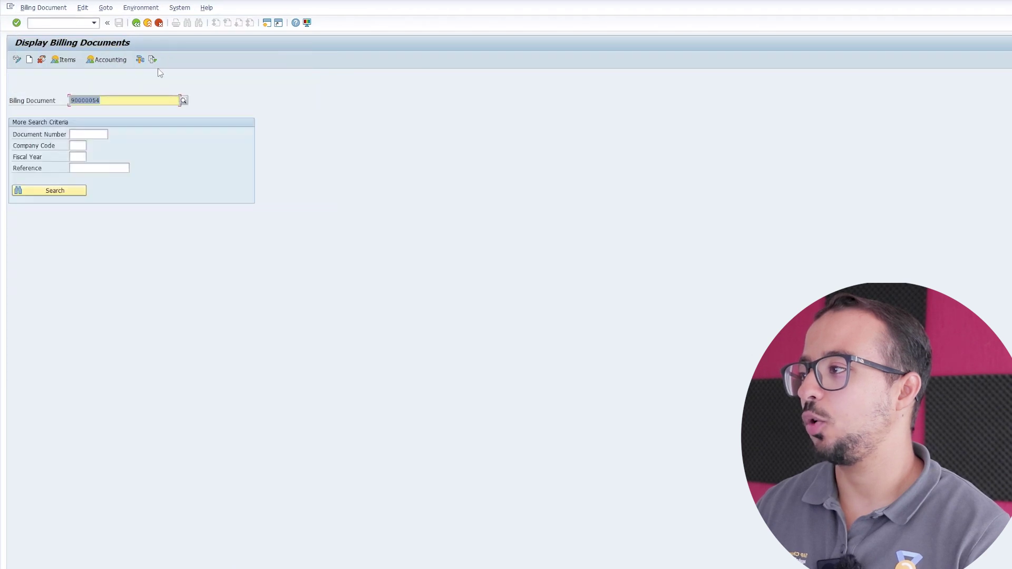
left_click(122, 59)
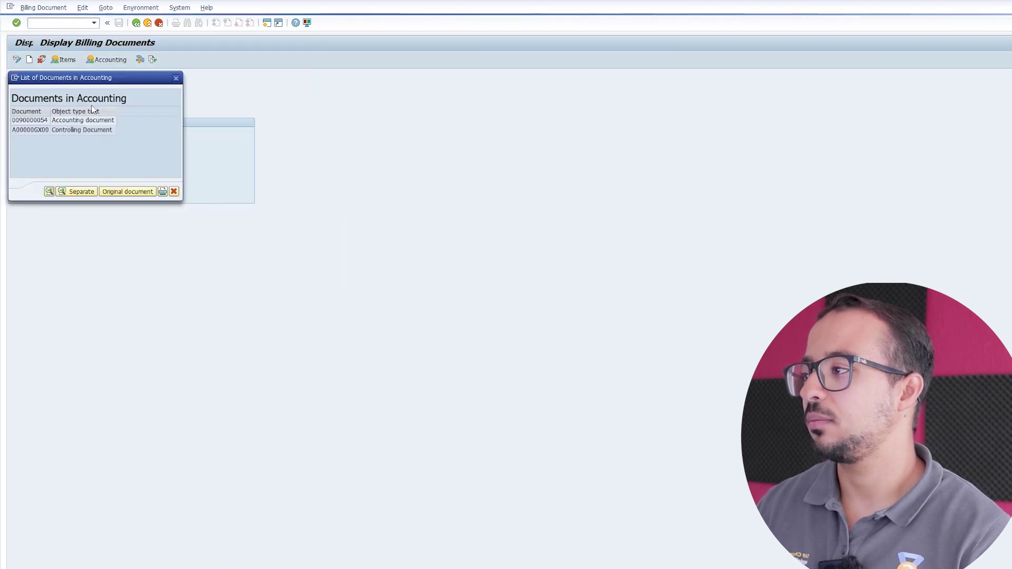
left_click(78, 122)
double_click(78, 122)
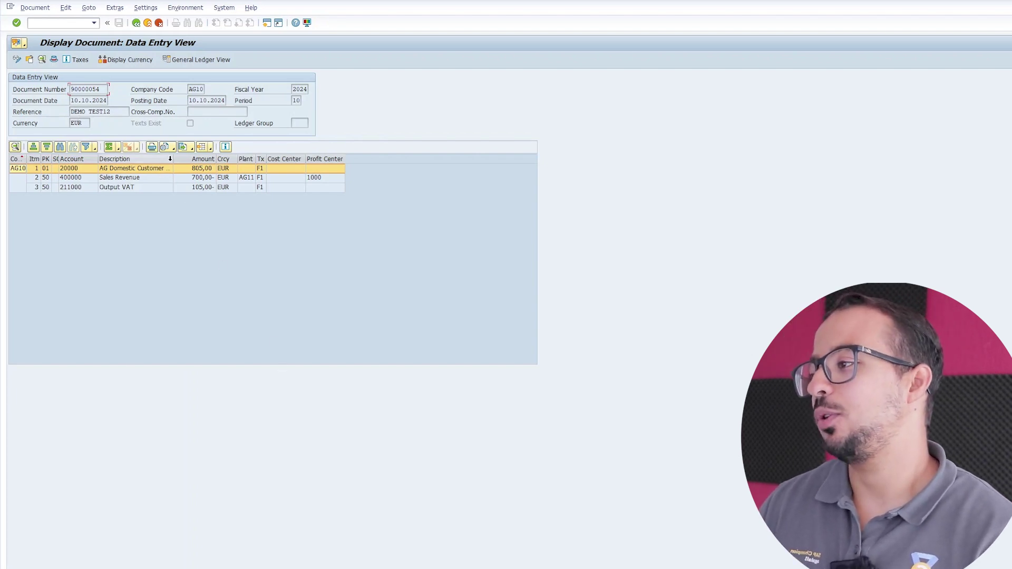
Widen the description and plant columns and examine the revenue and output VAT lines, their plant and tax code, and the company code
left_click_drag(173, 158, 200, 158)
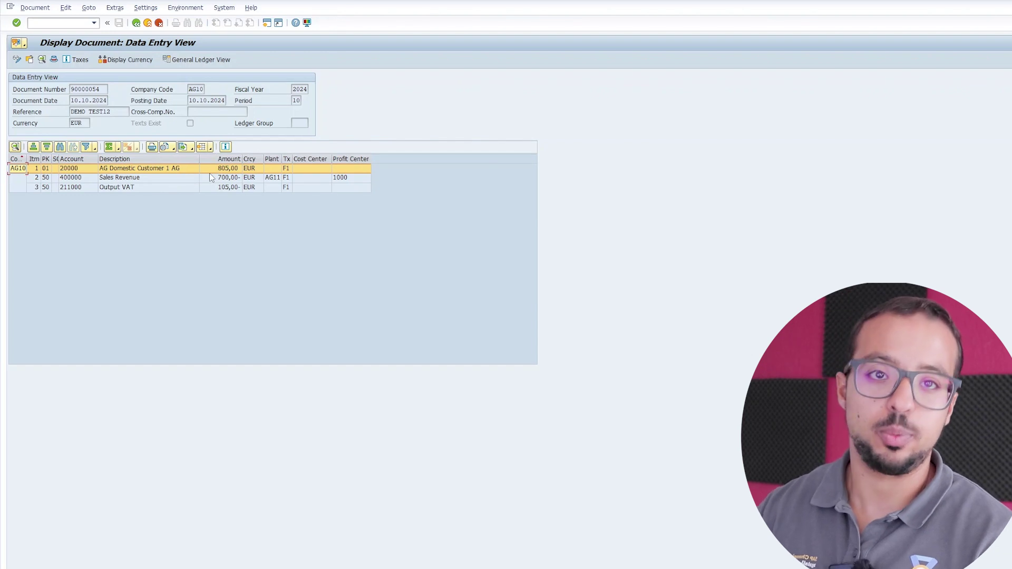
left_click(207, 179)
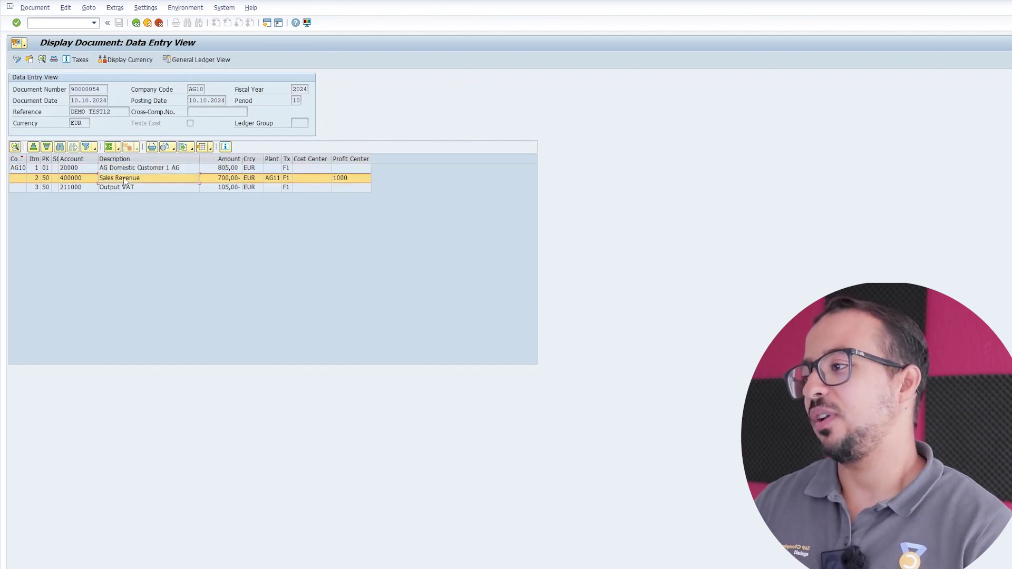
left_click(130, 189)
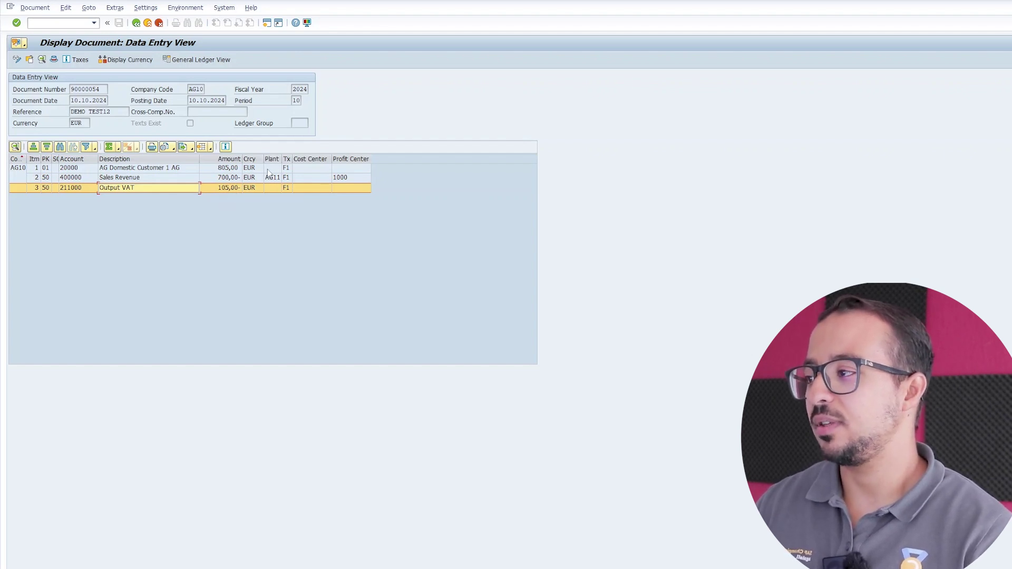
left_click_drag(281, 158, 300, 159)
left_click(305, 178)
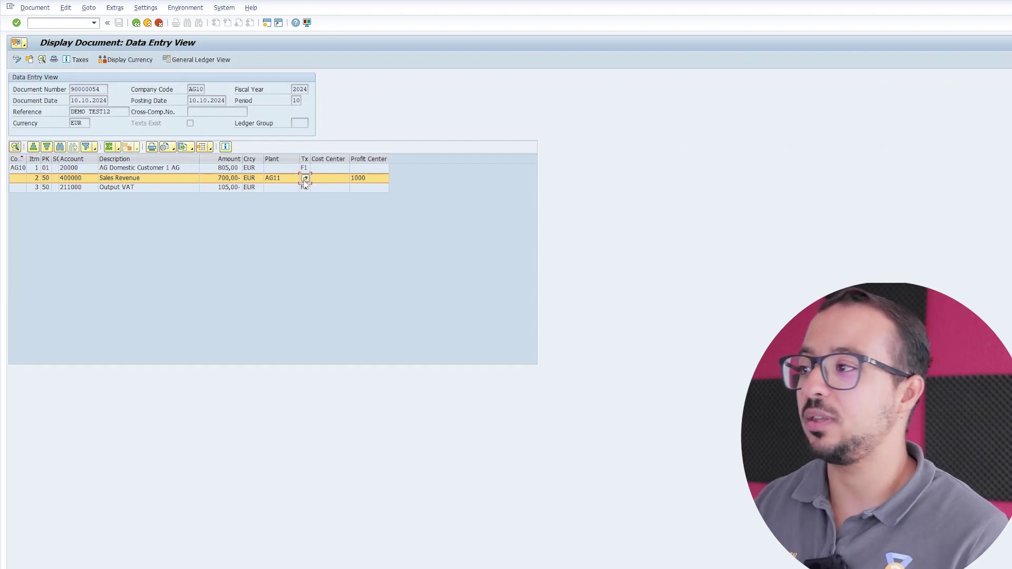
left_click(191, 87)
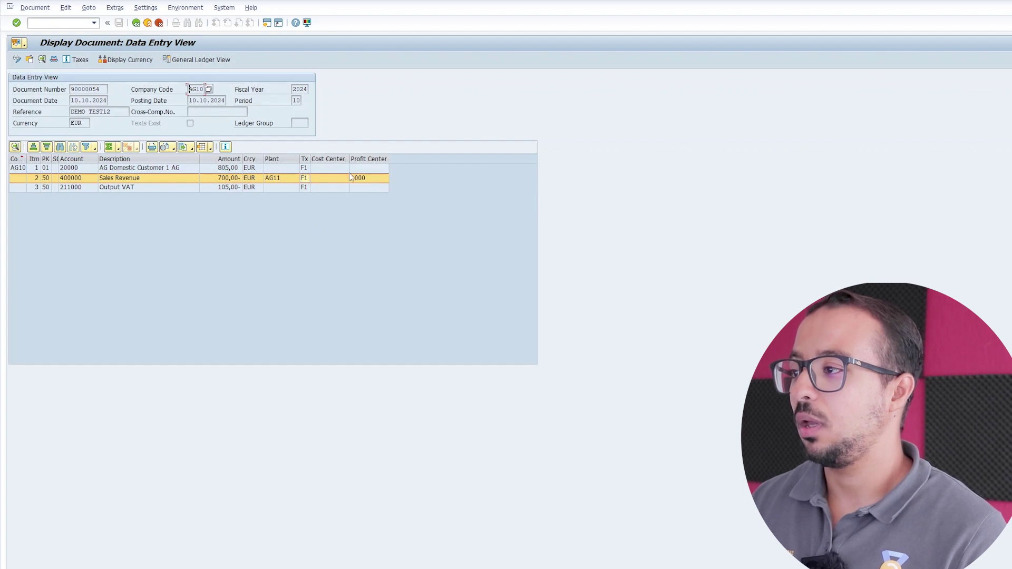